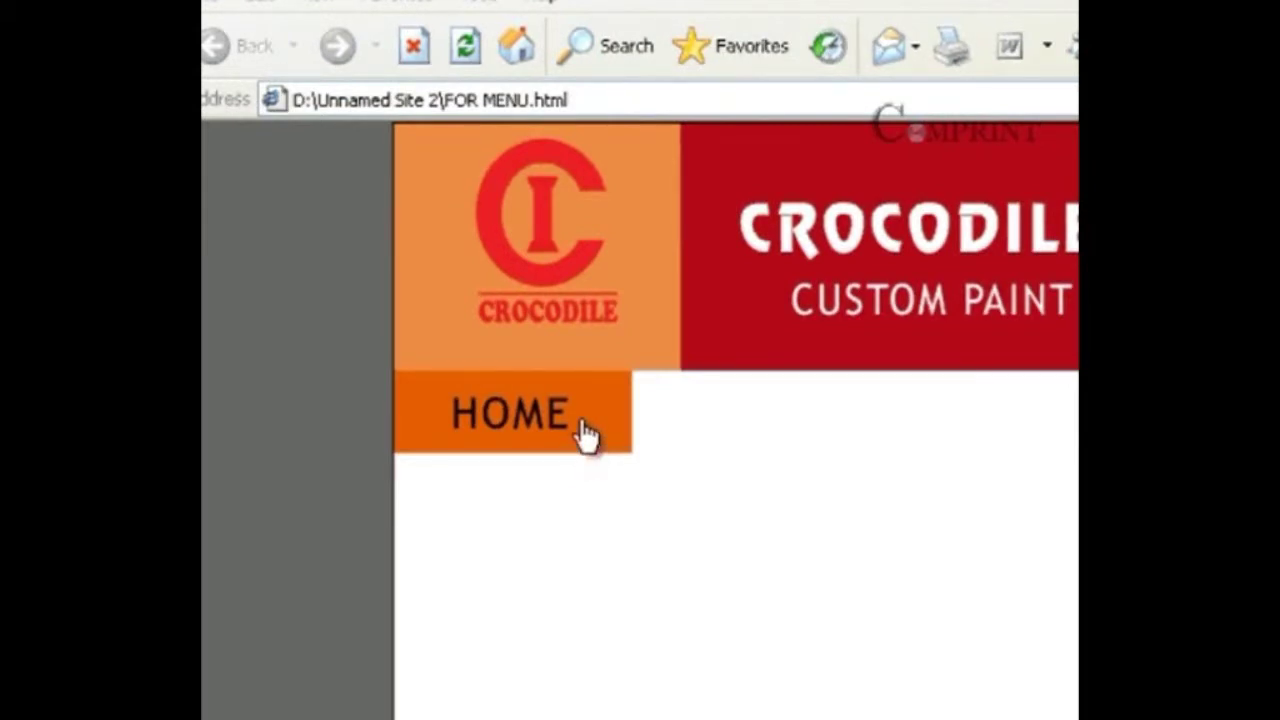
left_click(592, 442)
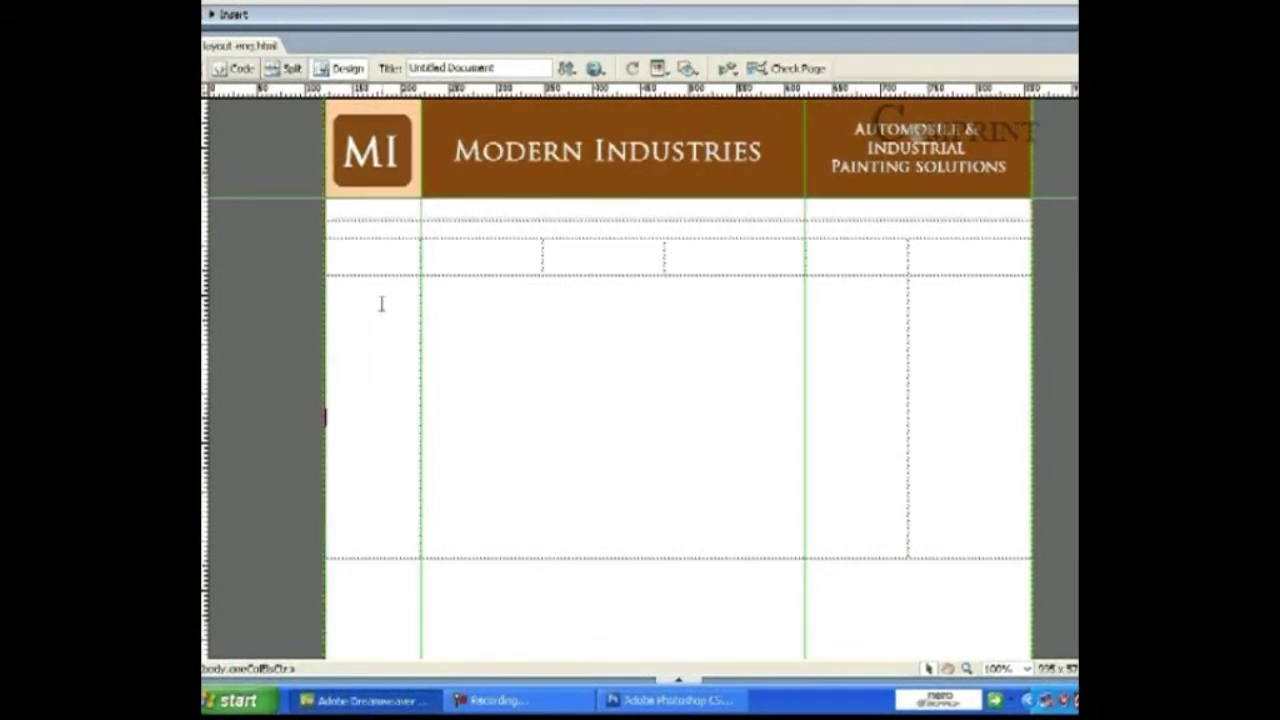
left_click(347, 331)
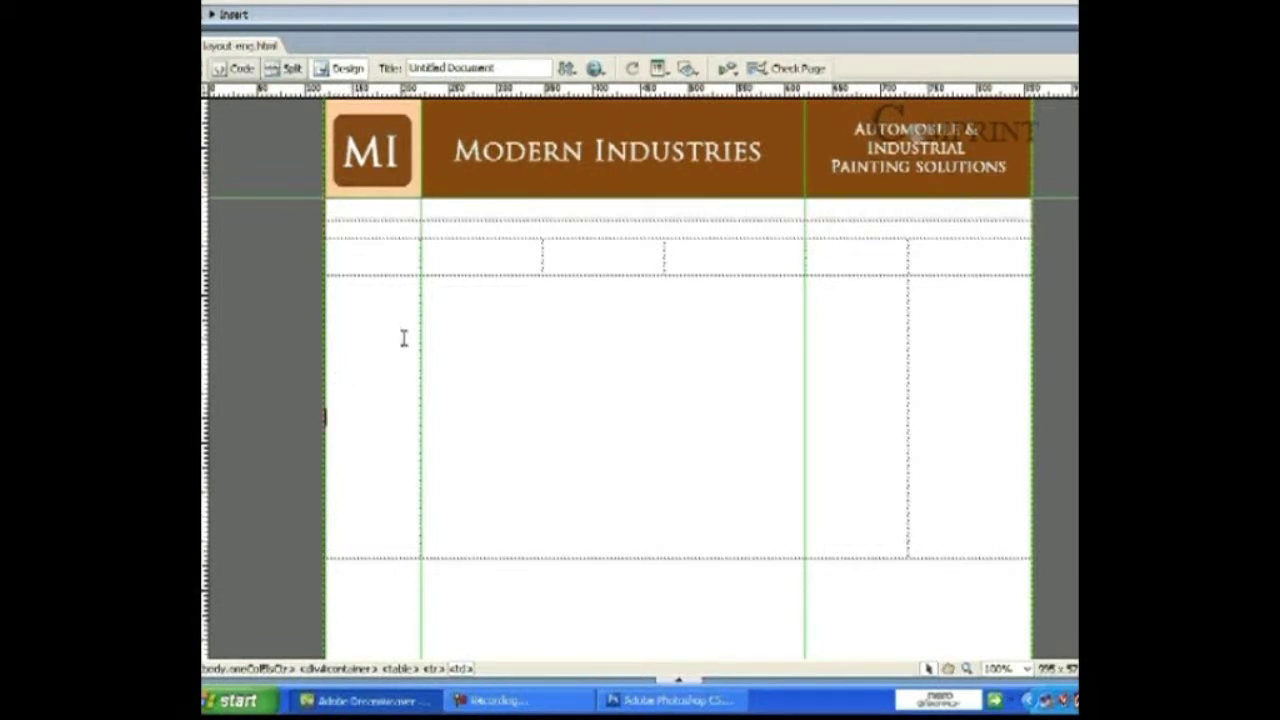
key("ctrl")
Step: Switch to Photoshop and create a new blank document 100 pixels wide and 25 pixels high
left_click(624, 701)
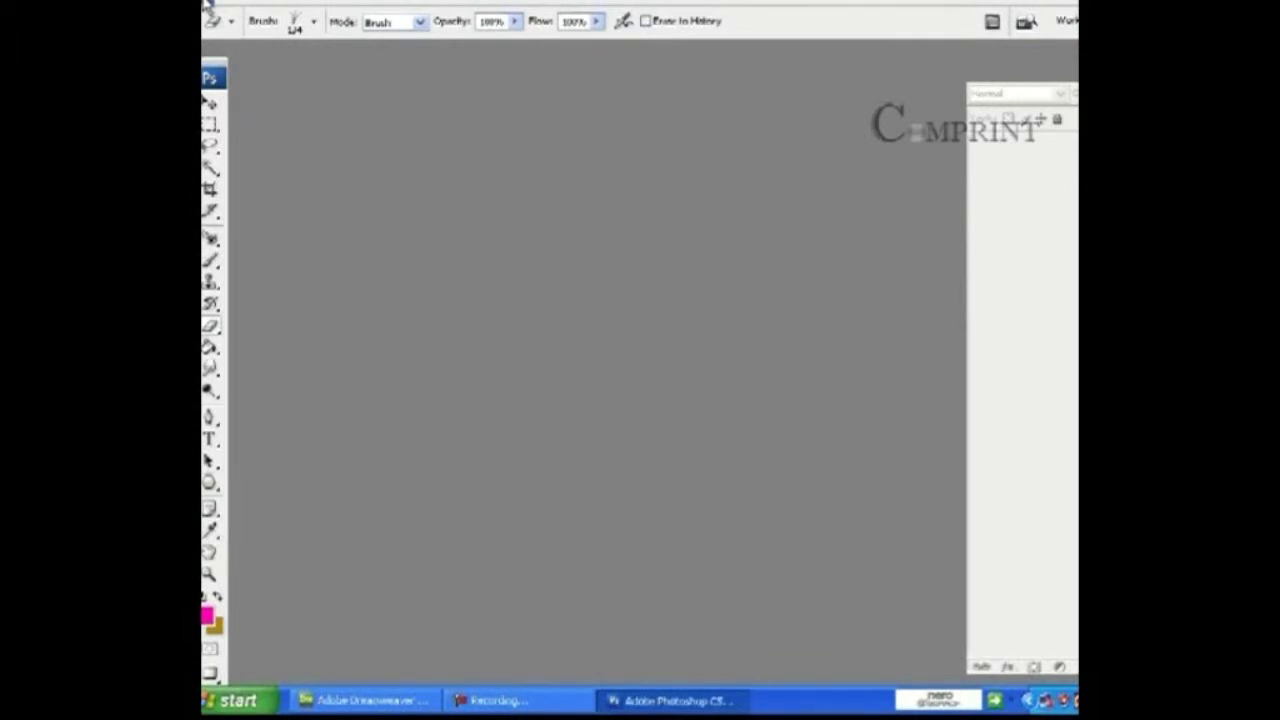
left_click(208, 4)
left_click(220, 13)
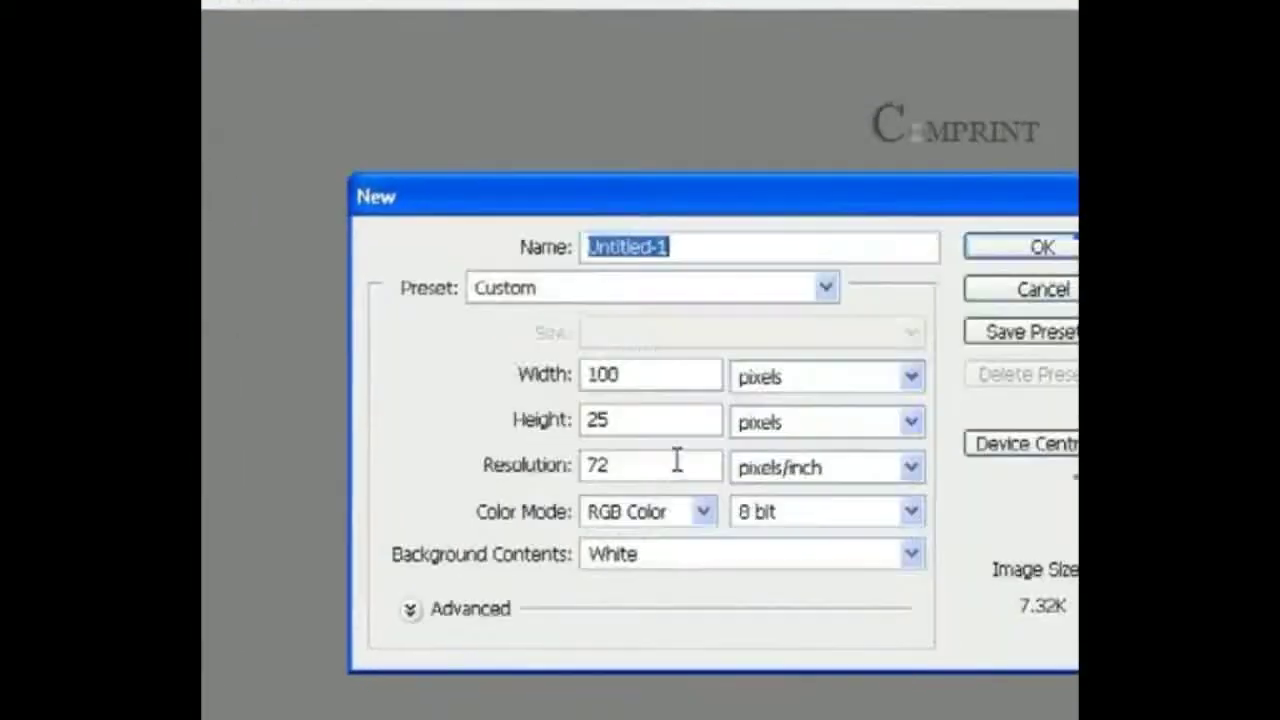
double_click(602, 376)
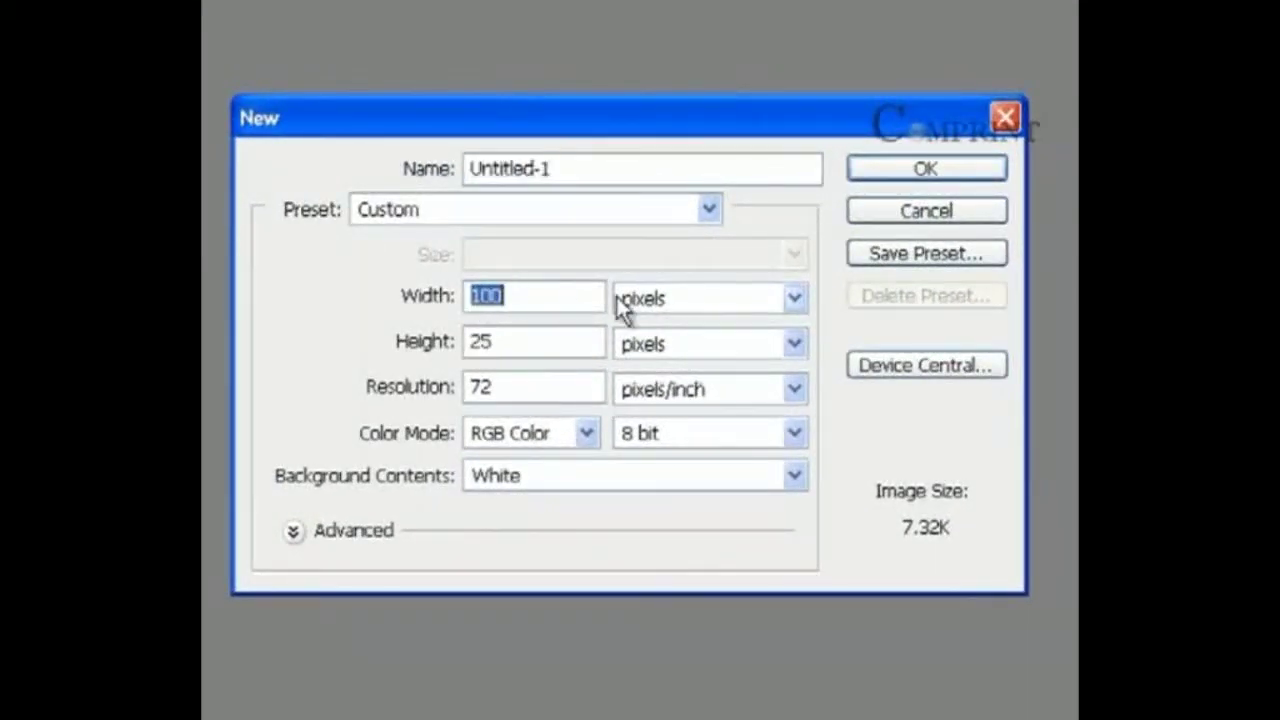
type("100")
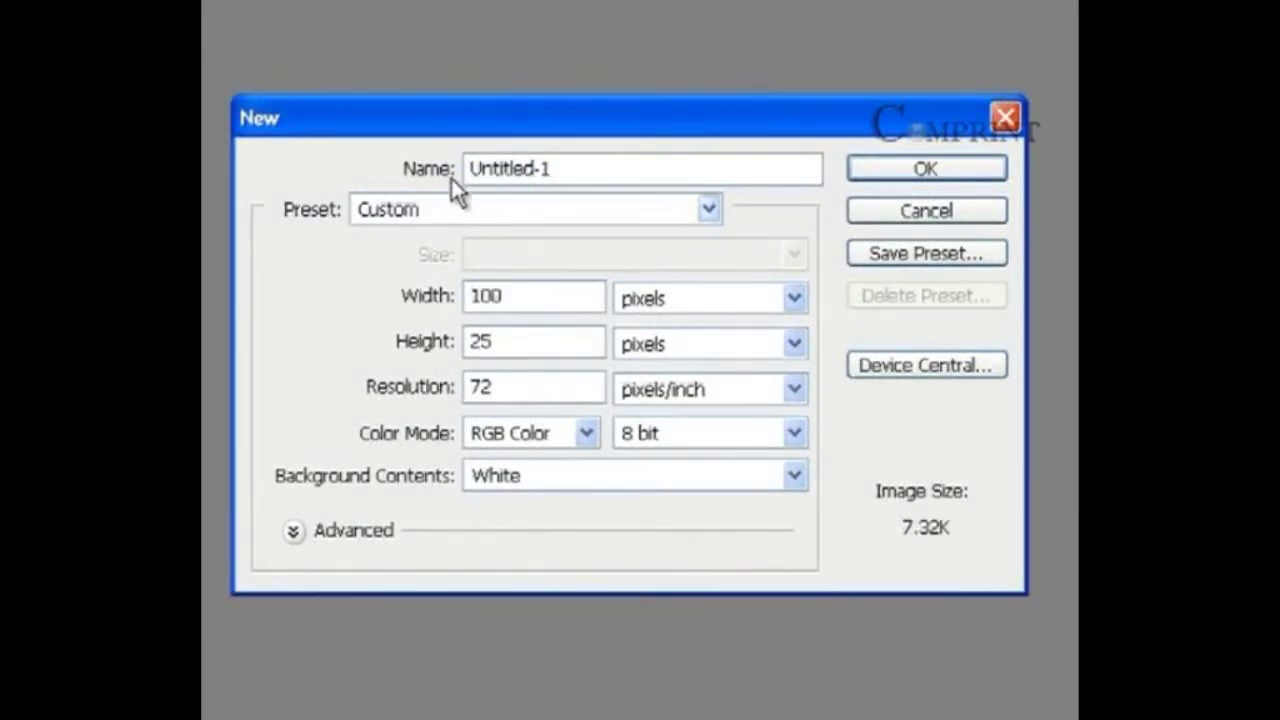
left_click_drag(449, 118, 601, 109)
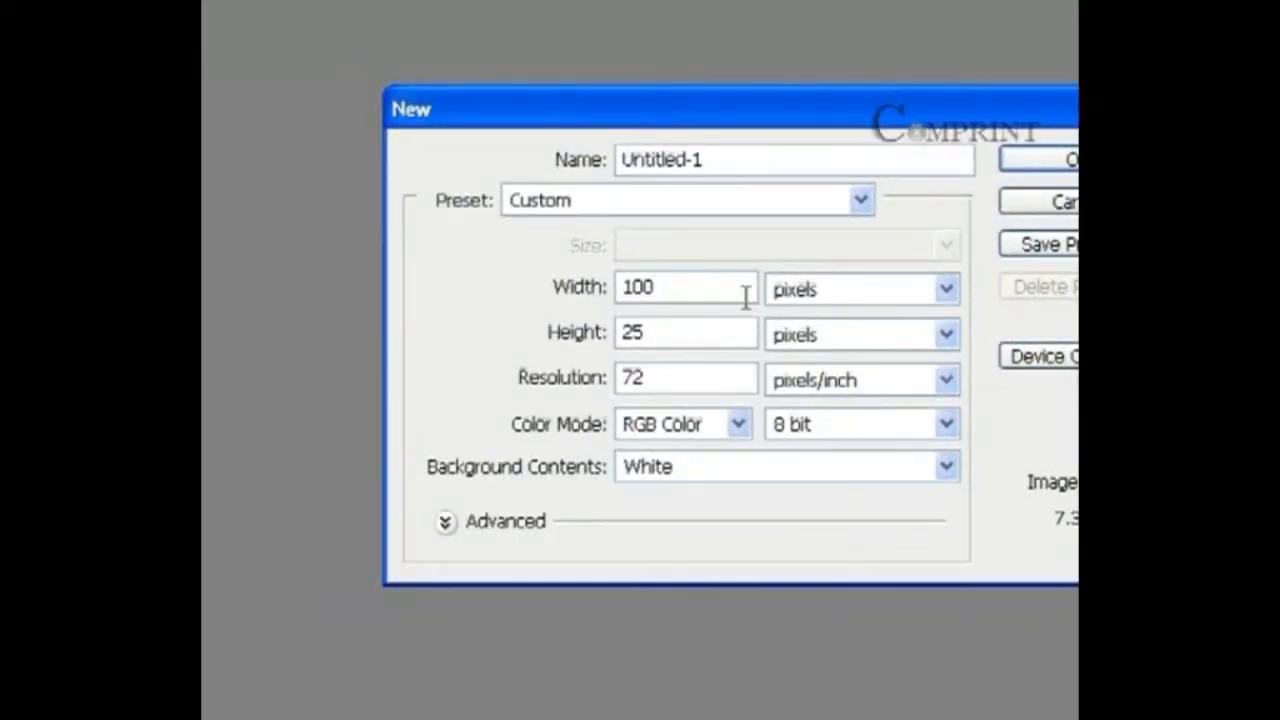
double_click(645, 335)
type("30")
double_click(640, 335)
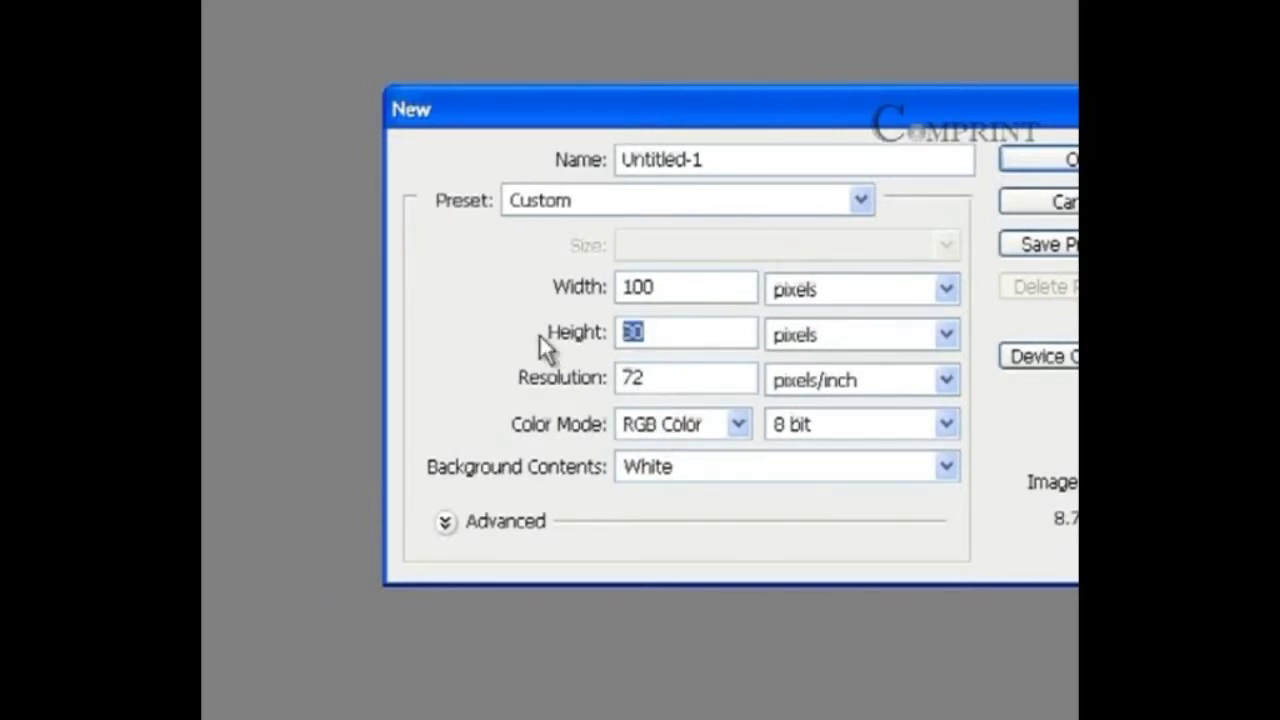
type("2")
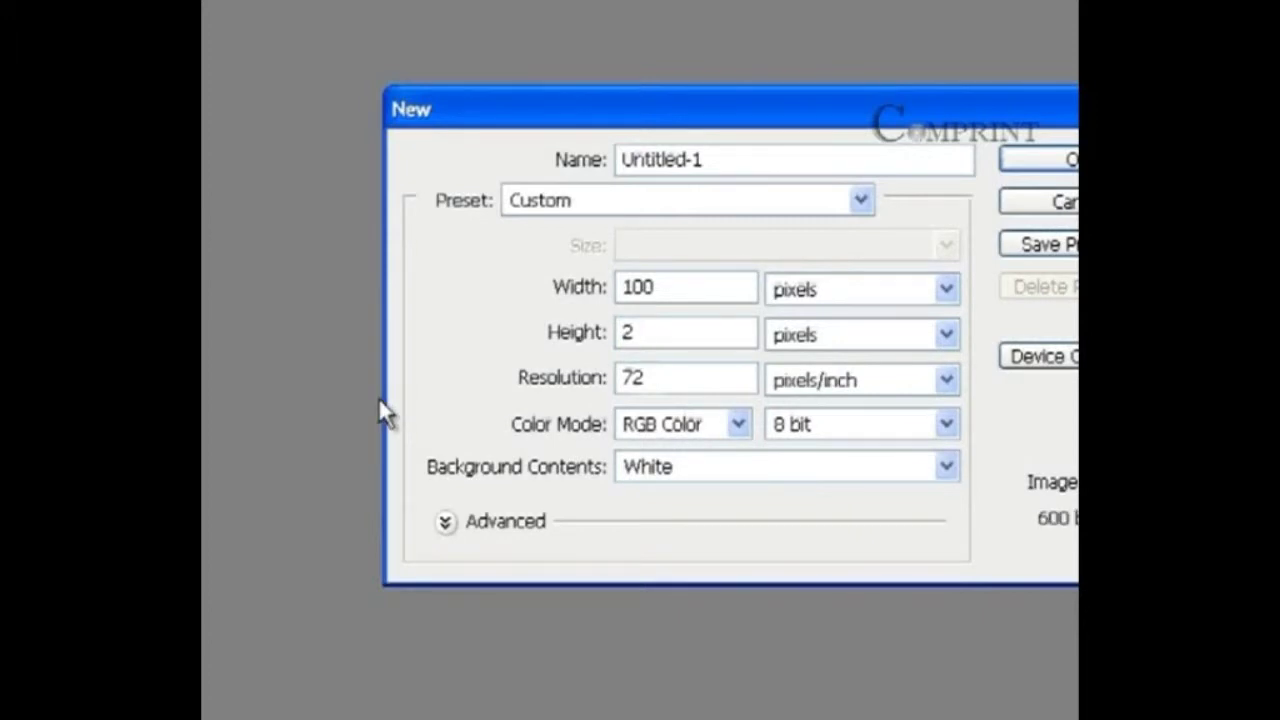
type("5")
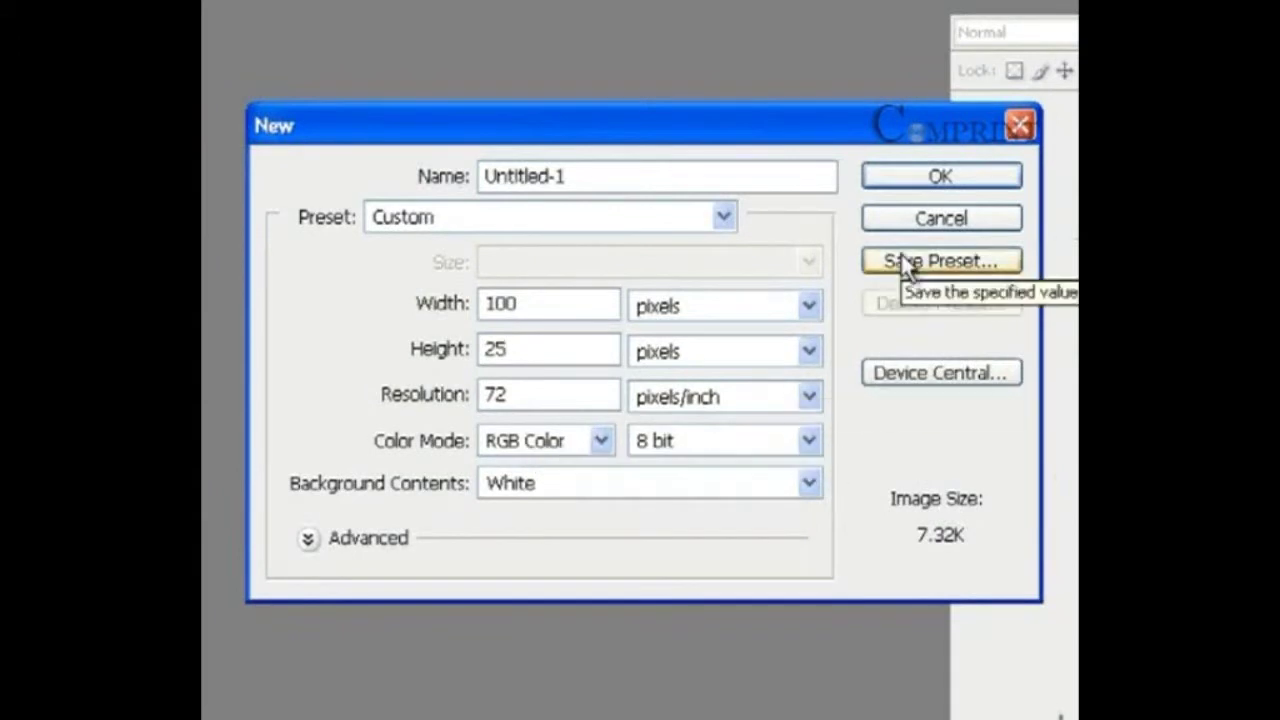
left_click(891, 182)
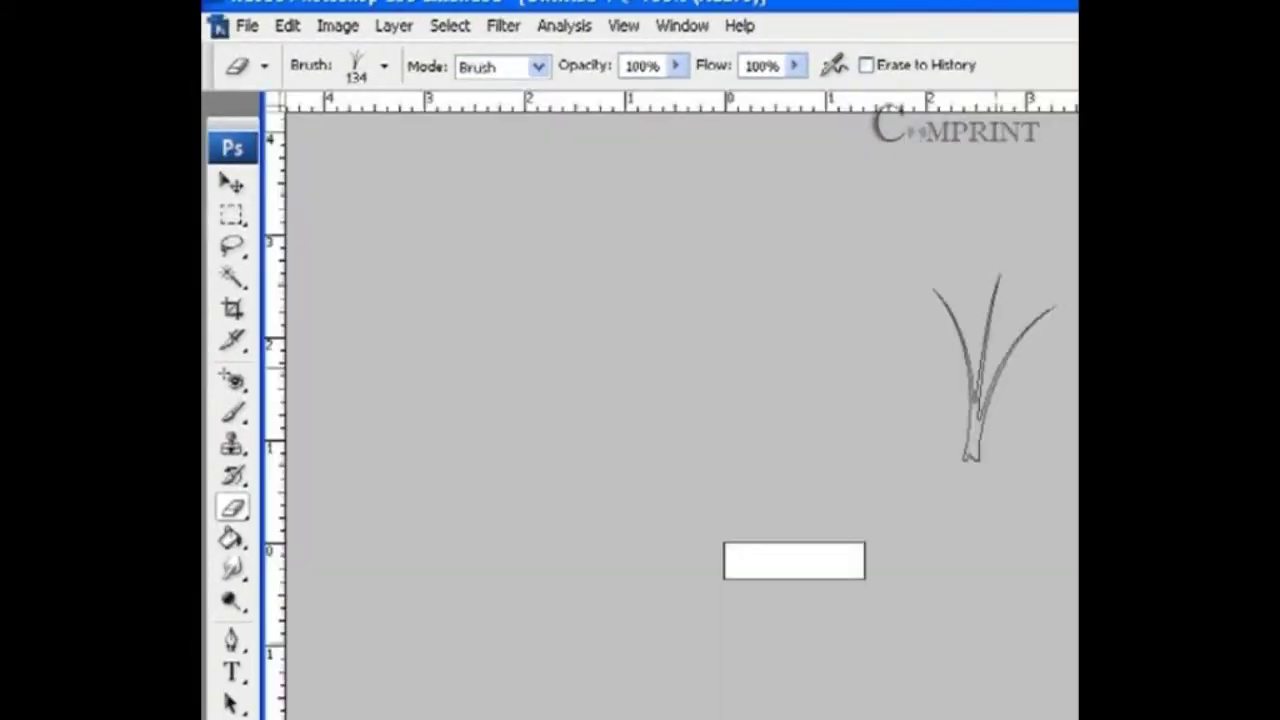
Step: Draw a yellow (e3e530) rectangle shape covering the whole canvas and name its layer "up"
left_click(231, 183)
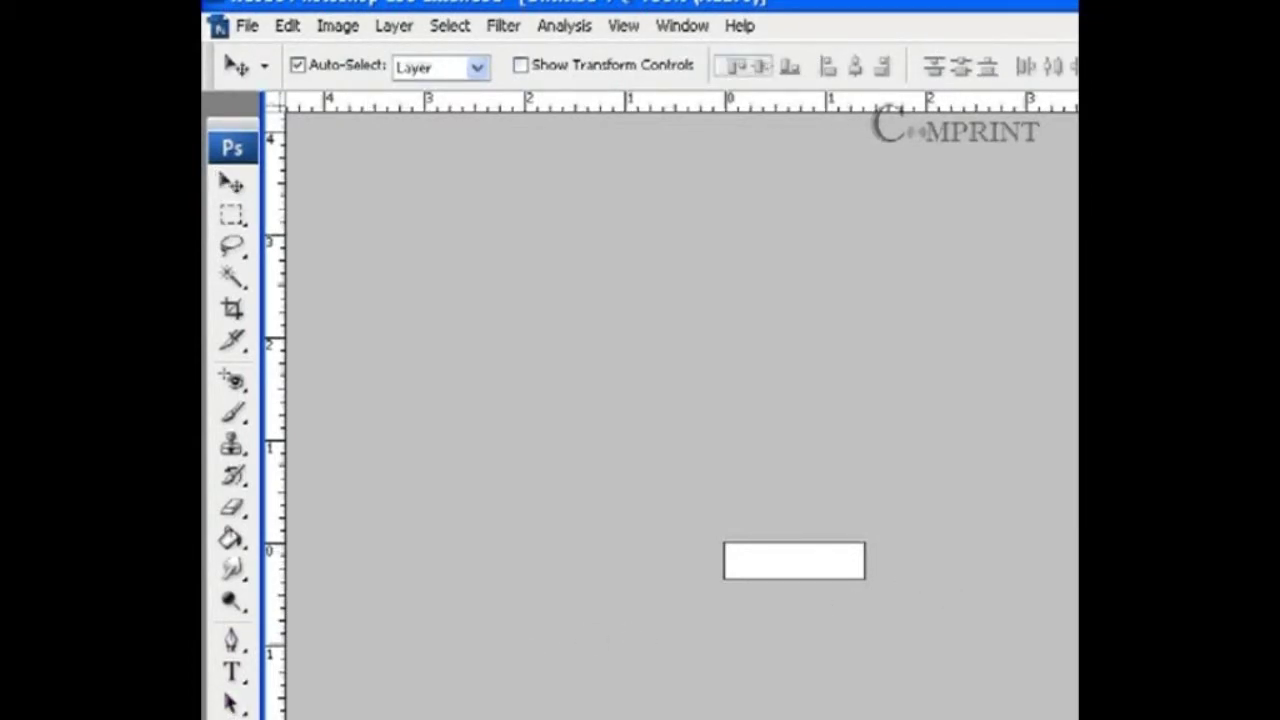
key("u")
left_click(1014, 63)
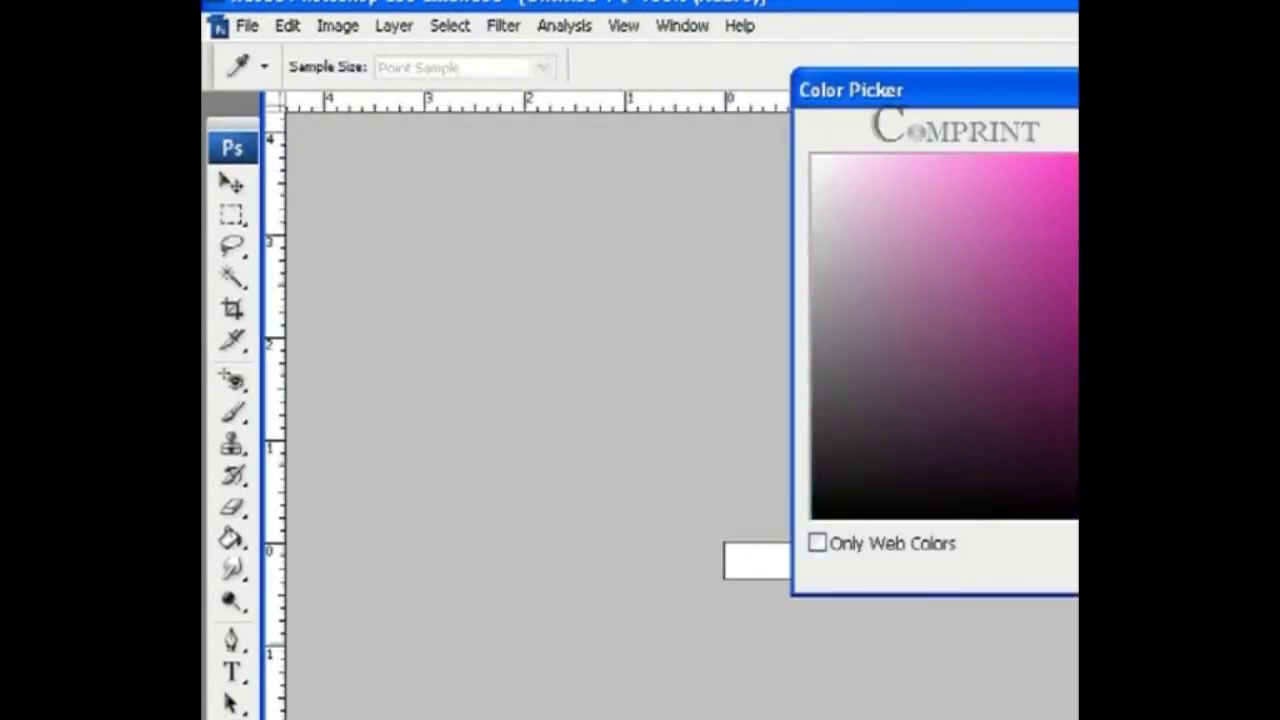
mouse_move(814, 385)
left_mouse_down()
mouse_move(816, 432)
mouse_move(733, 427)
mouse_move(735, 402)
mouse_move(734, 429)
left_mouse_up()
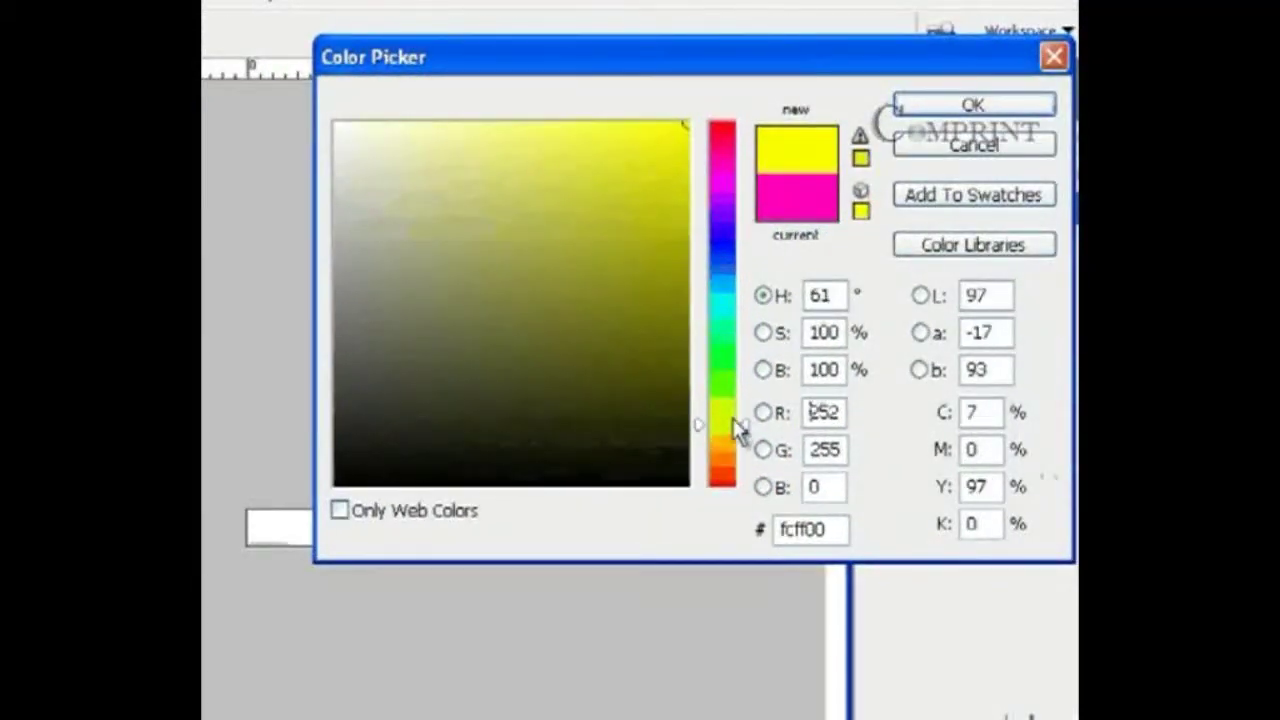
mouse_move(551, 168)
left_mouse_down()
mouse_move(623, 191)
mouse_move(580, 191)
mouse_move(554, 156)
left_mouse_up()
left_click(613, 160)
left_click(965, 105)
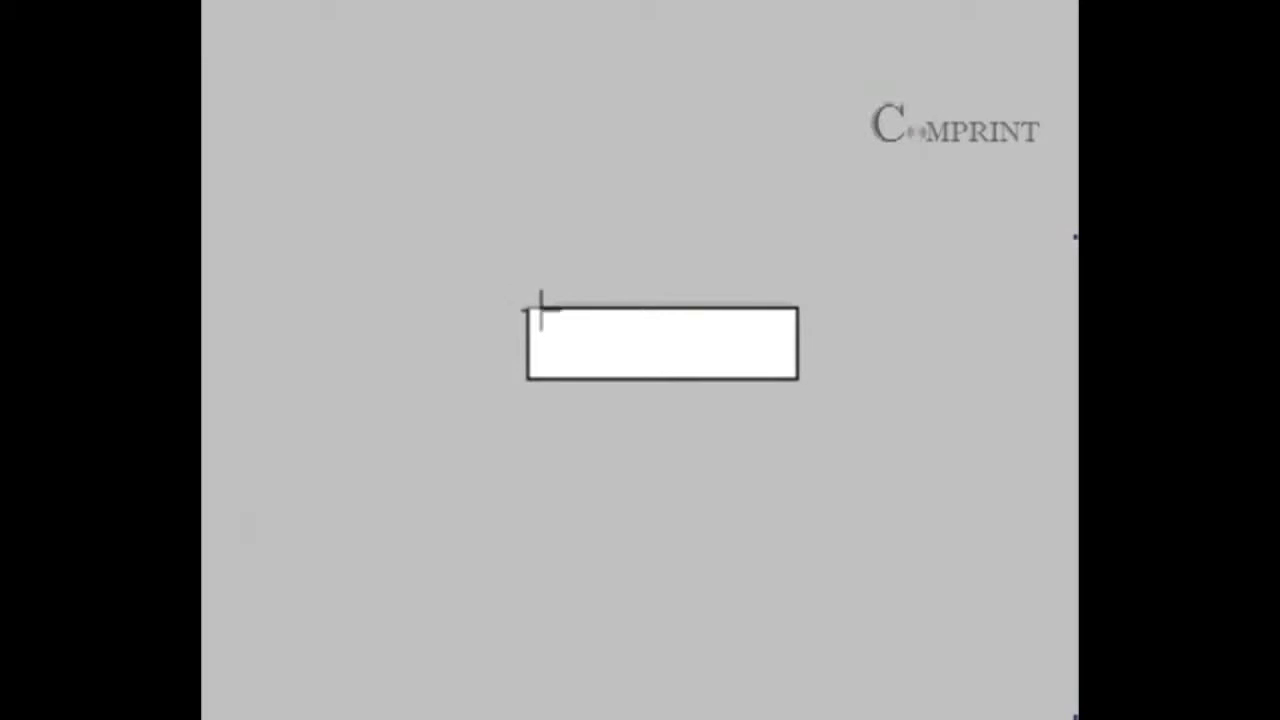
mouse_move(527, 356)
left_mouse_down()
mouse_move(763, 356)
mouse_move(797, 383)
mouse_move(791, 370)
left_mouse_up()
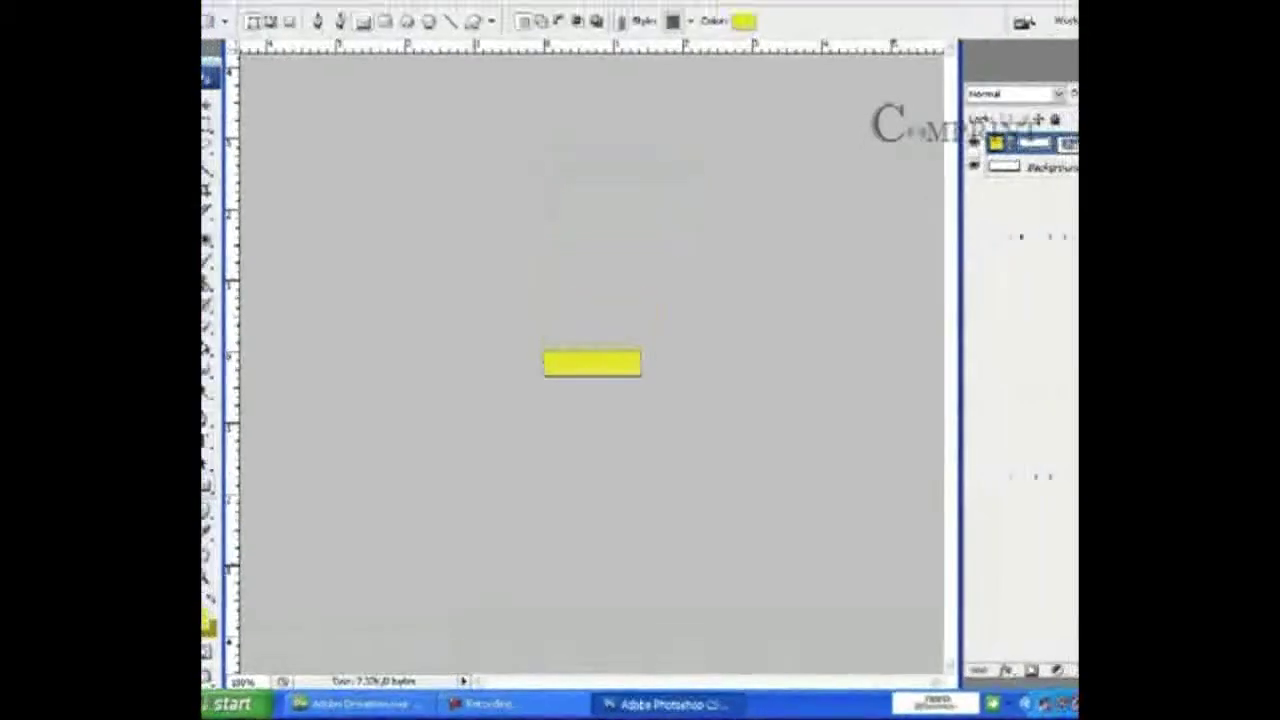
key("Return")
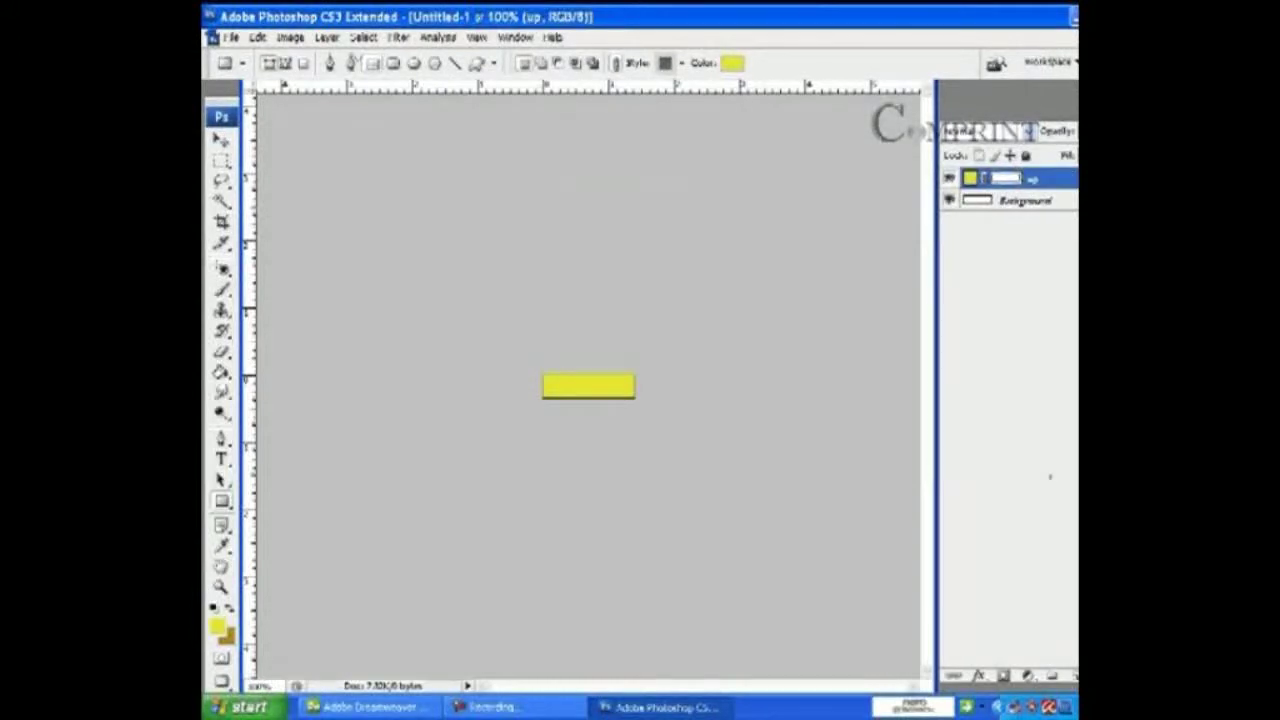
Step: Duplicate the "up" shape layer and name the copy "over"
right_click(1056, 180)
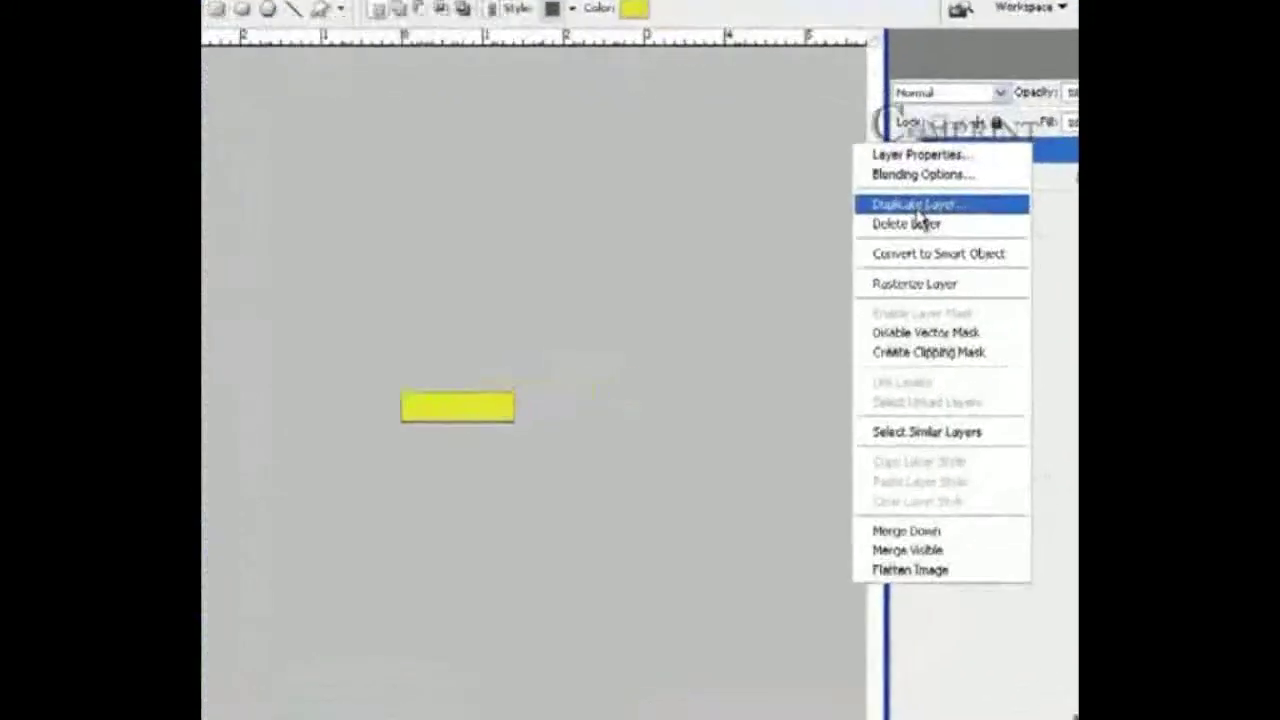
left_click(870, 187)
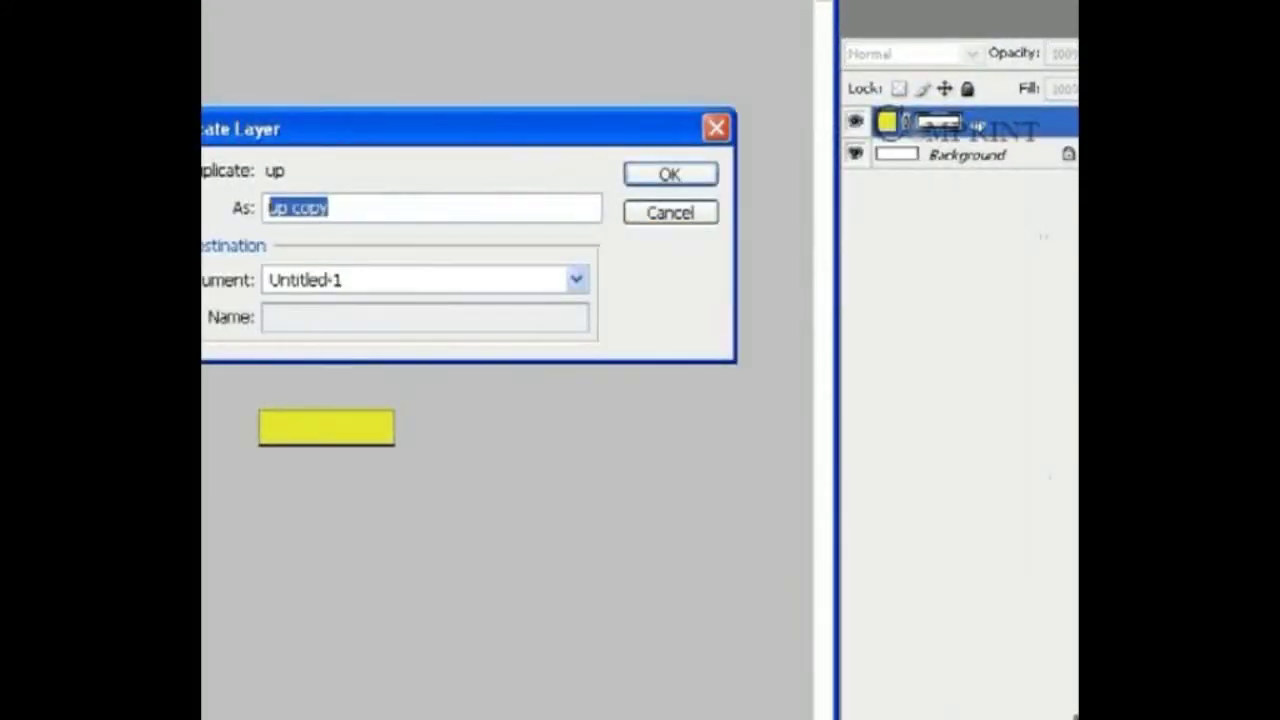
type("over")
key("Return")
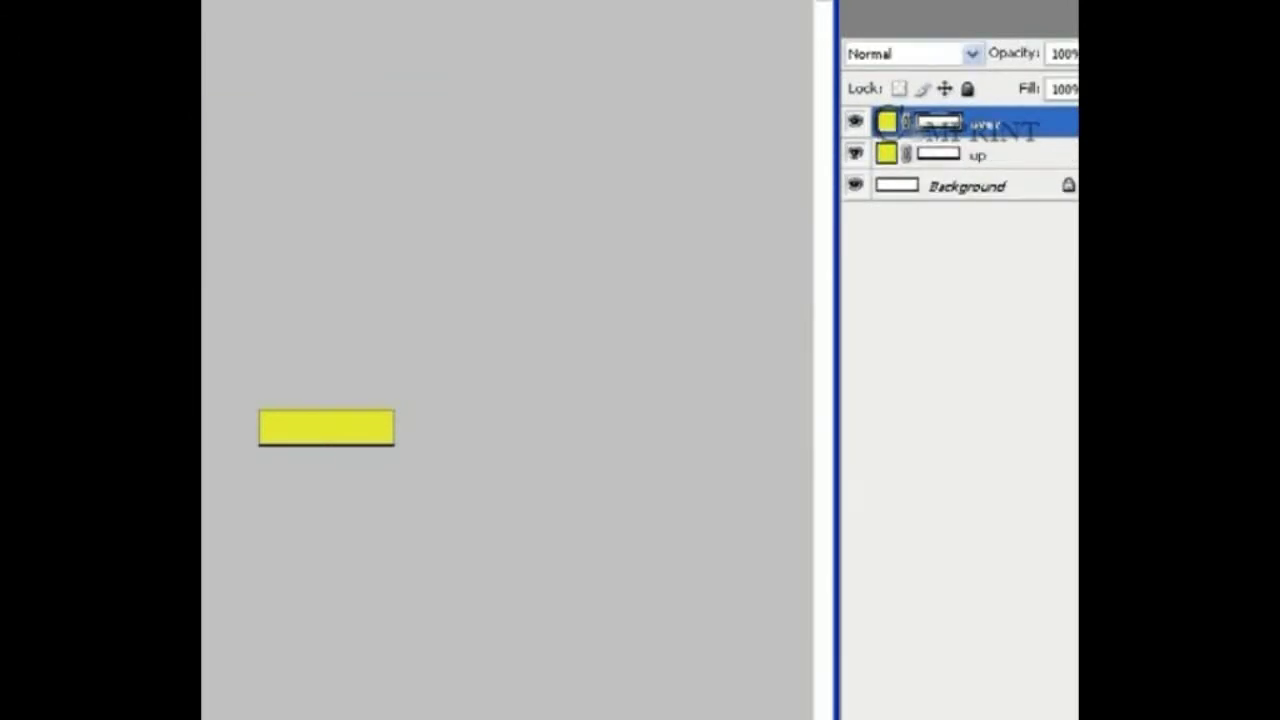
Step: Change the fill colour of the "over" layer to a dark orange, d29708
double_click(886, 124)
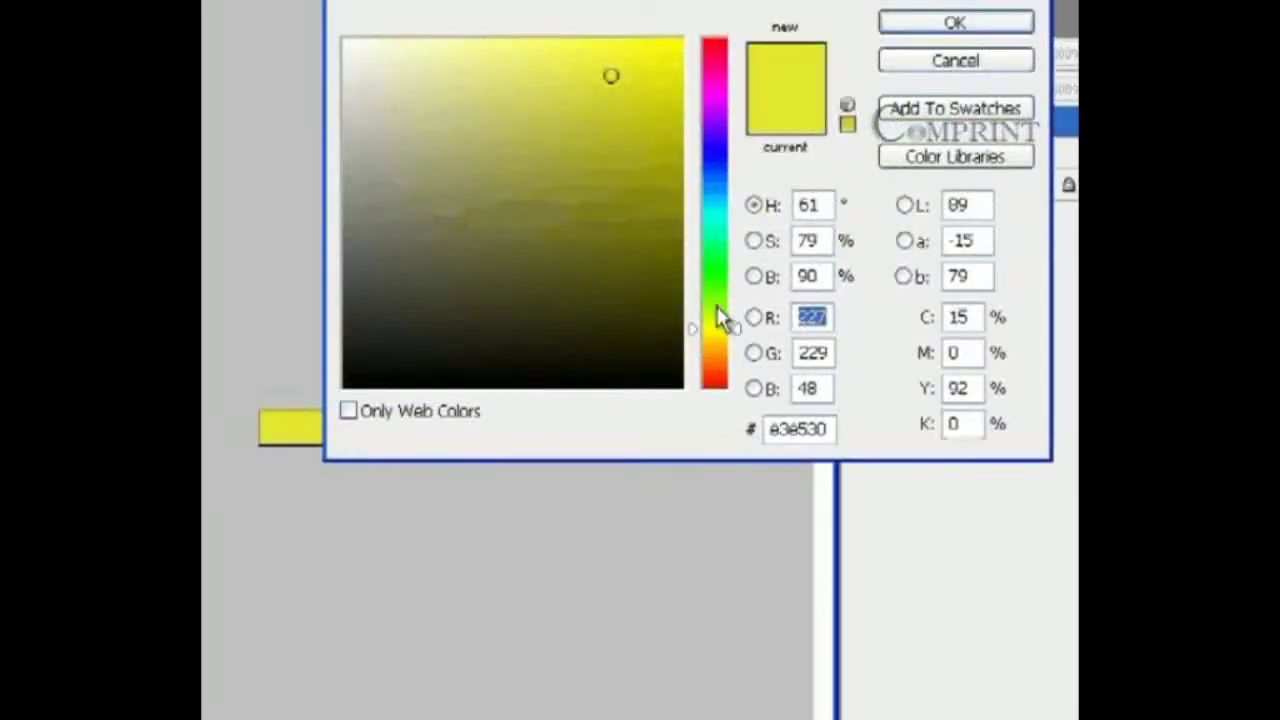
left_click(714, 341)
left_click_drag(714, 341, 713, 354)
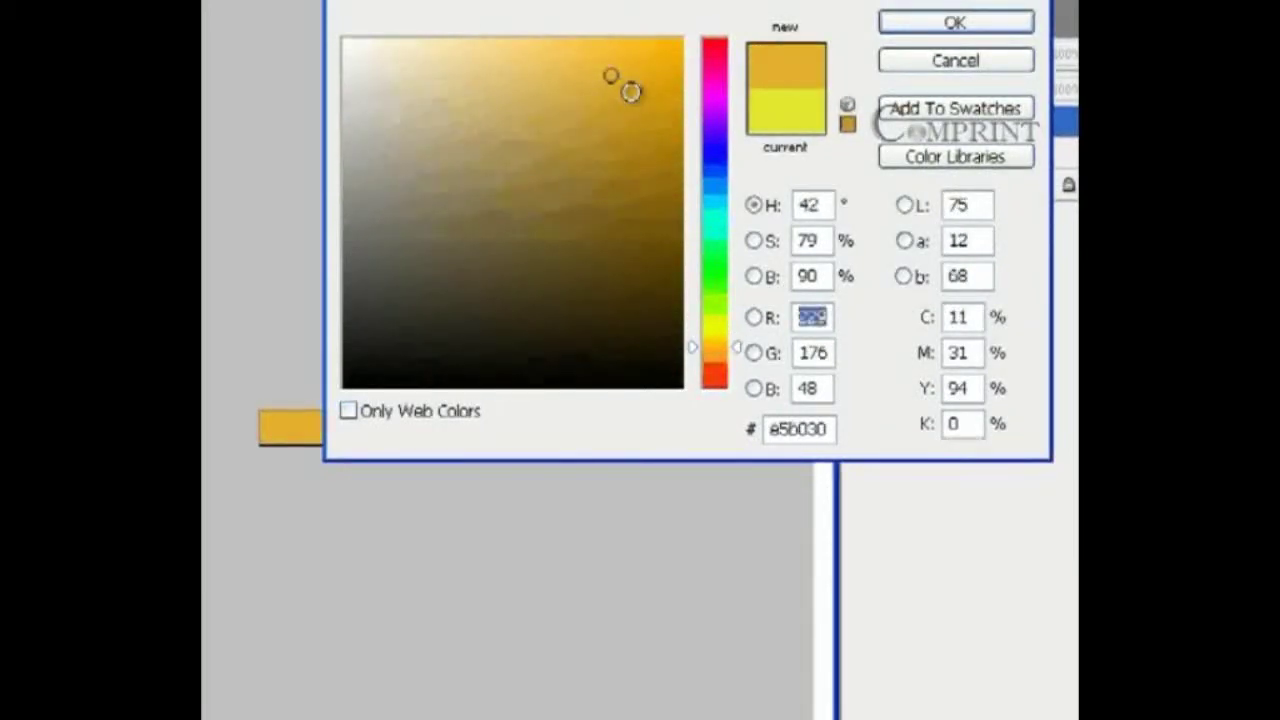
mouse_move(626, 91)
left_mouse_down()
mouse_move(647, 140)
mouse_move(674, 154)
mouse_move(669, 101)
left_mouse_up()
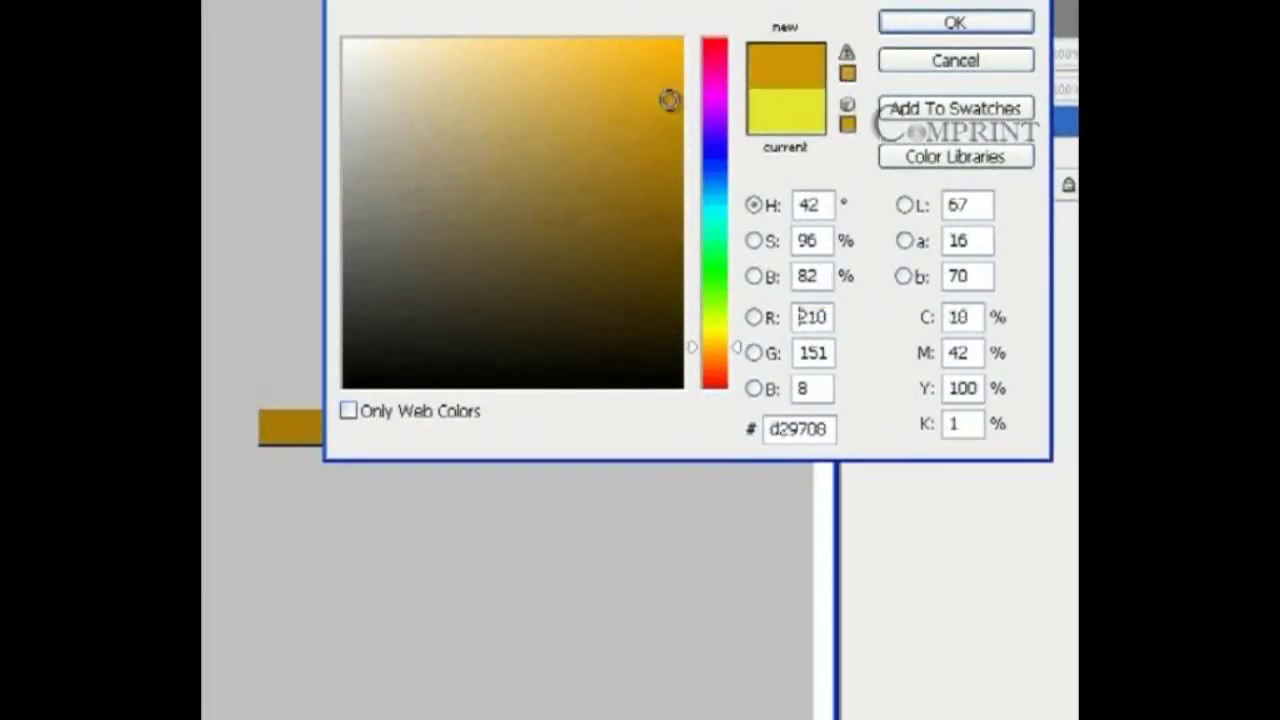
left_click(923, 23)
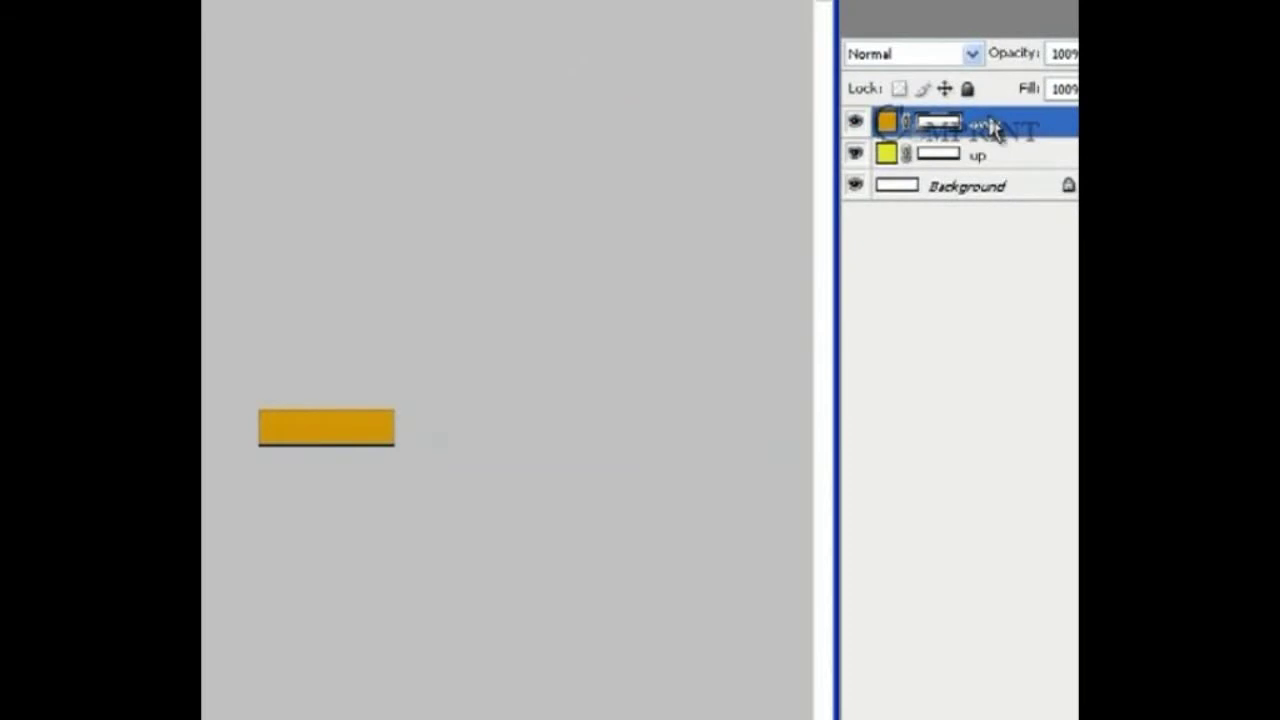
right_click(993, 128)
left_click(851, 209)
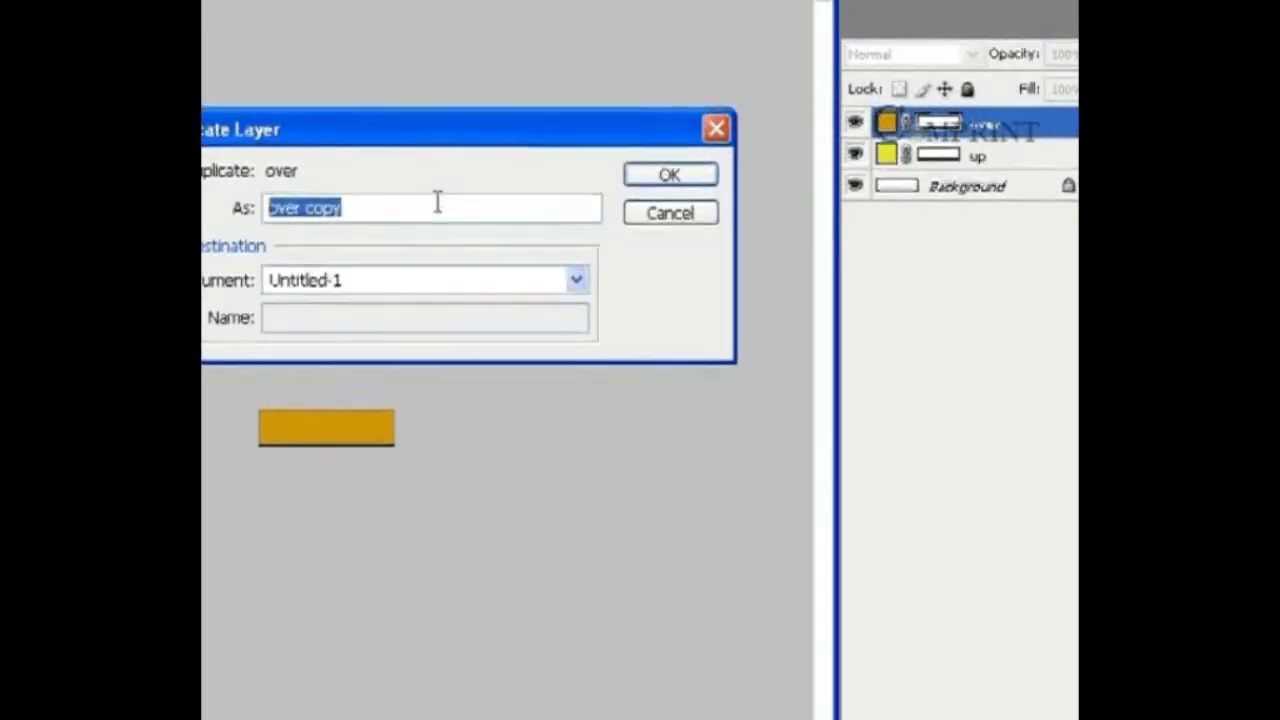
type("up")
key("Return")
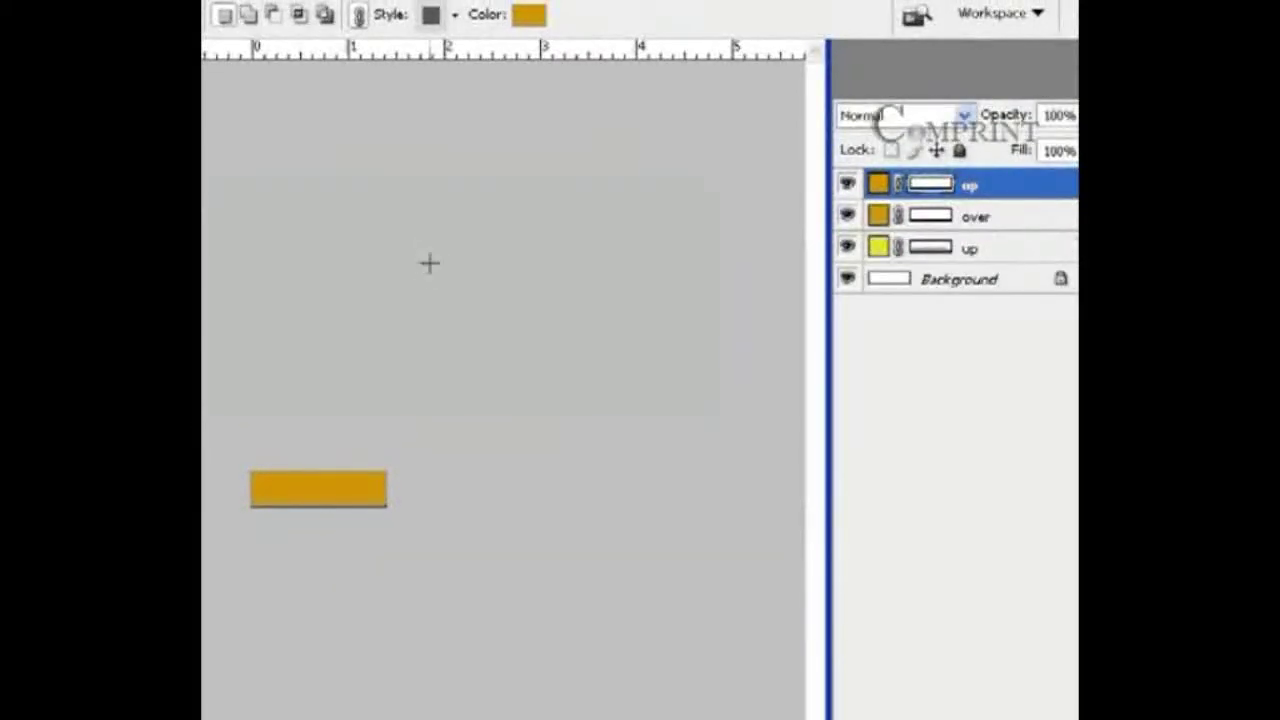
key("ctrl+z")
Step: Duplicate the "over" shape layer and name the copy "down"
right_click(990, 190)
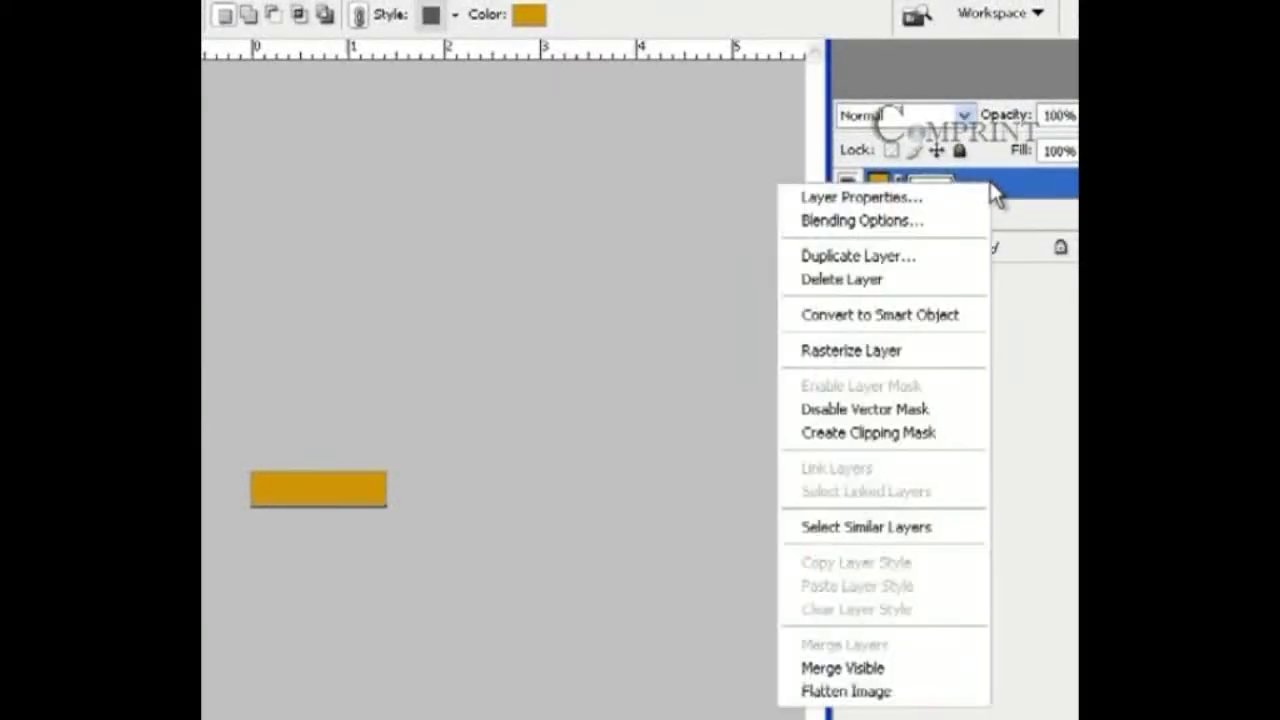
left_click(863, 254)
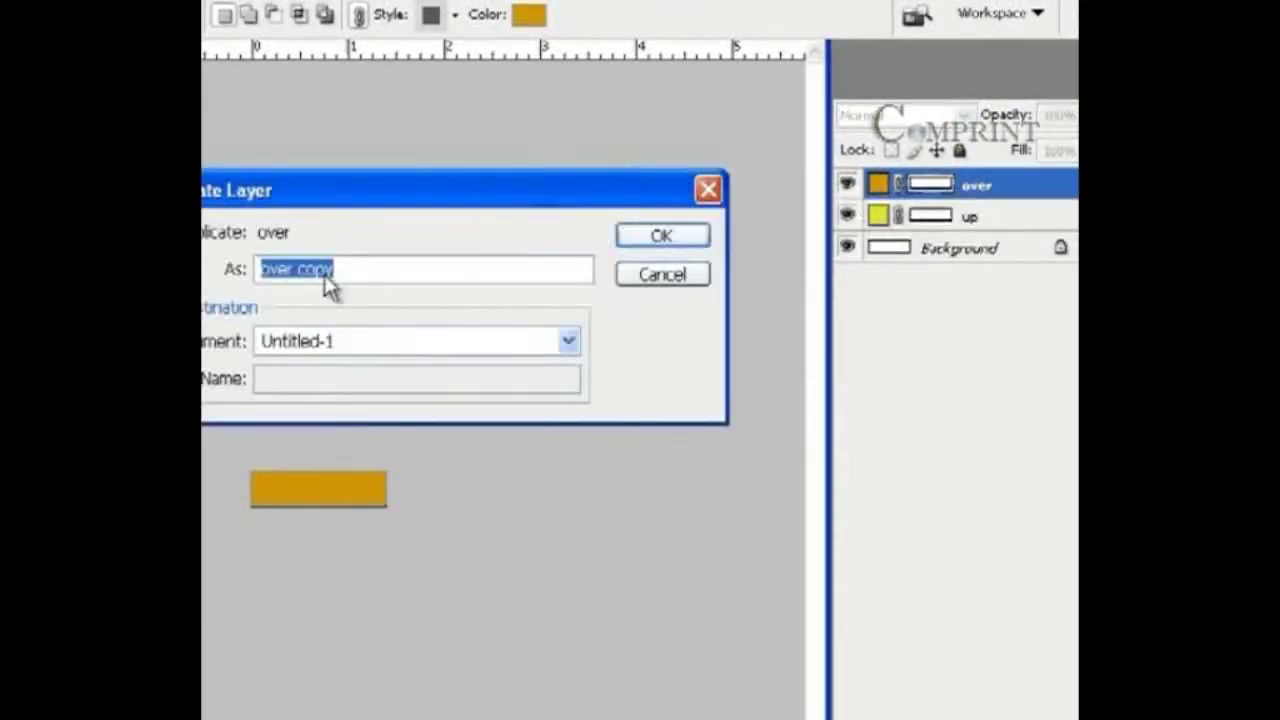
type("d")
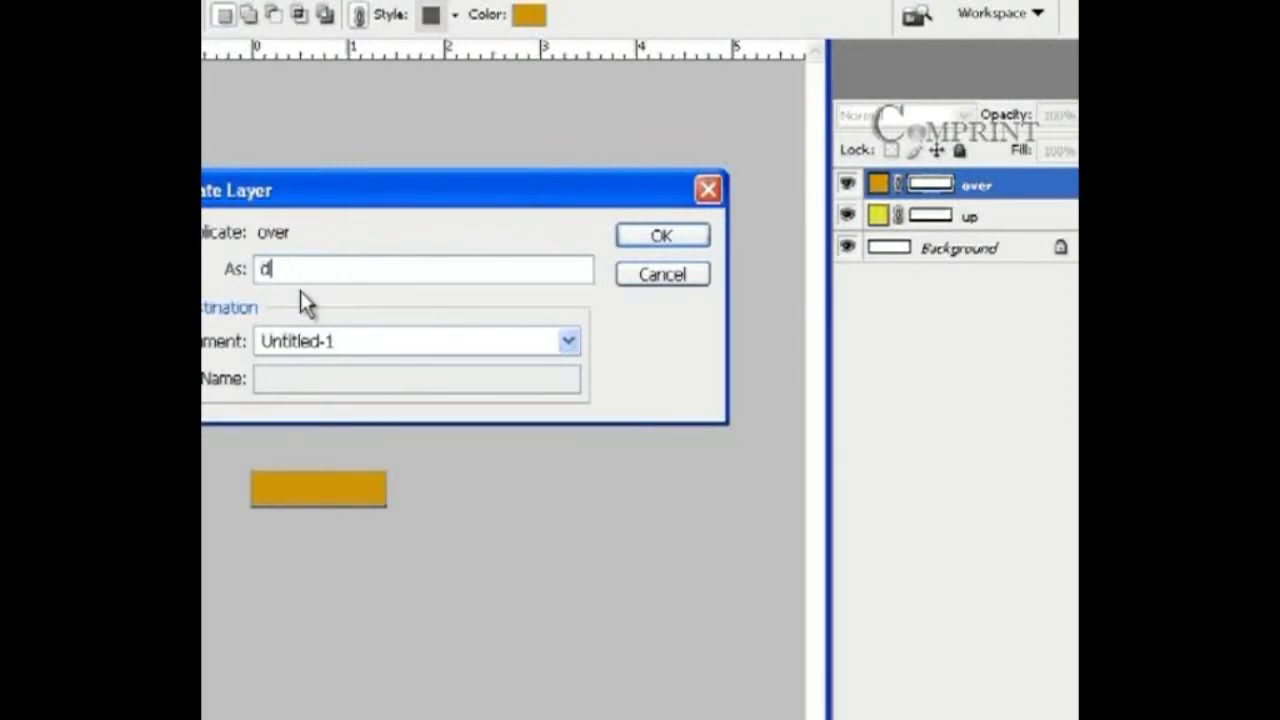
type("own")
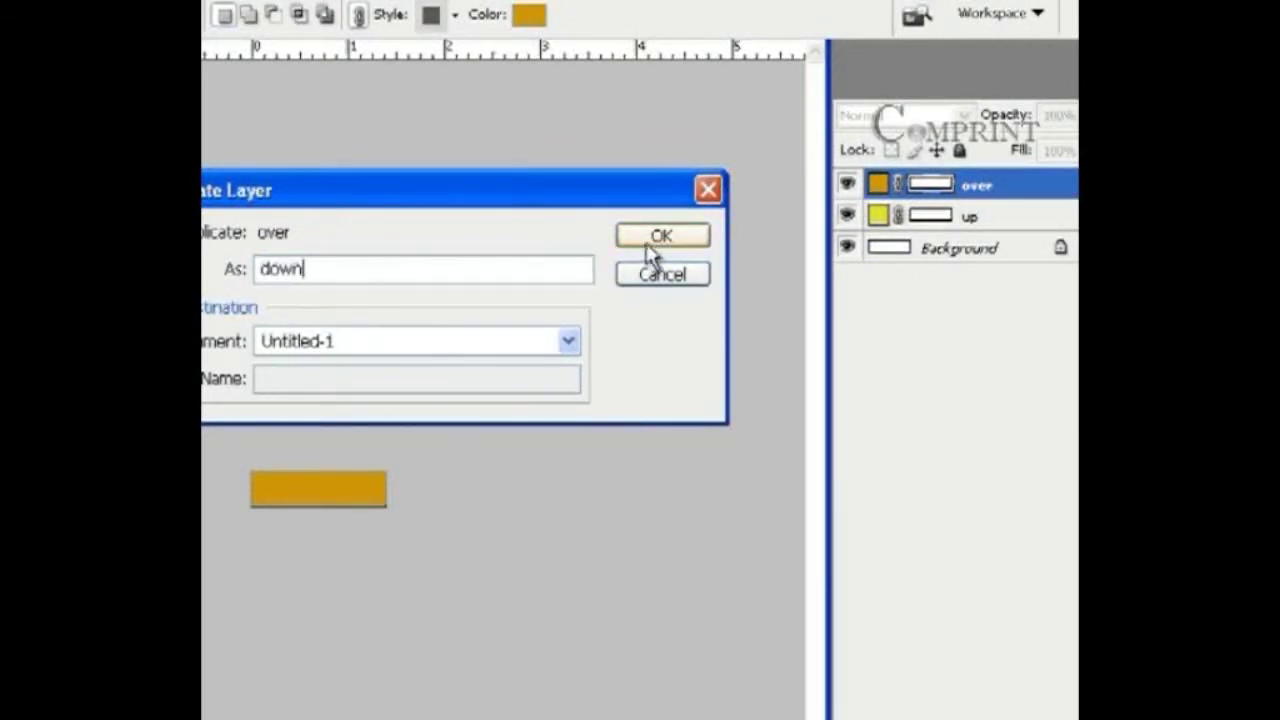
left_click(647, 248)
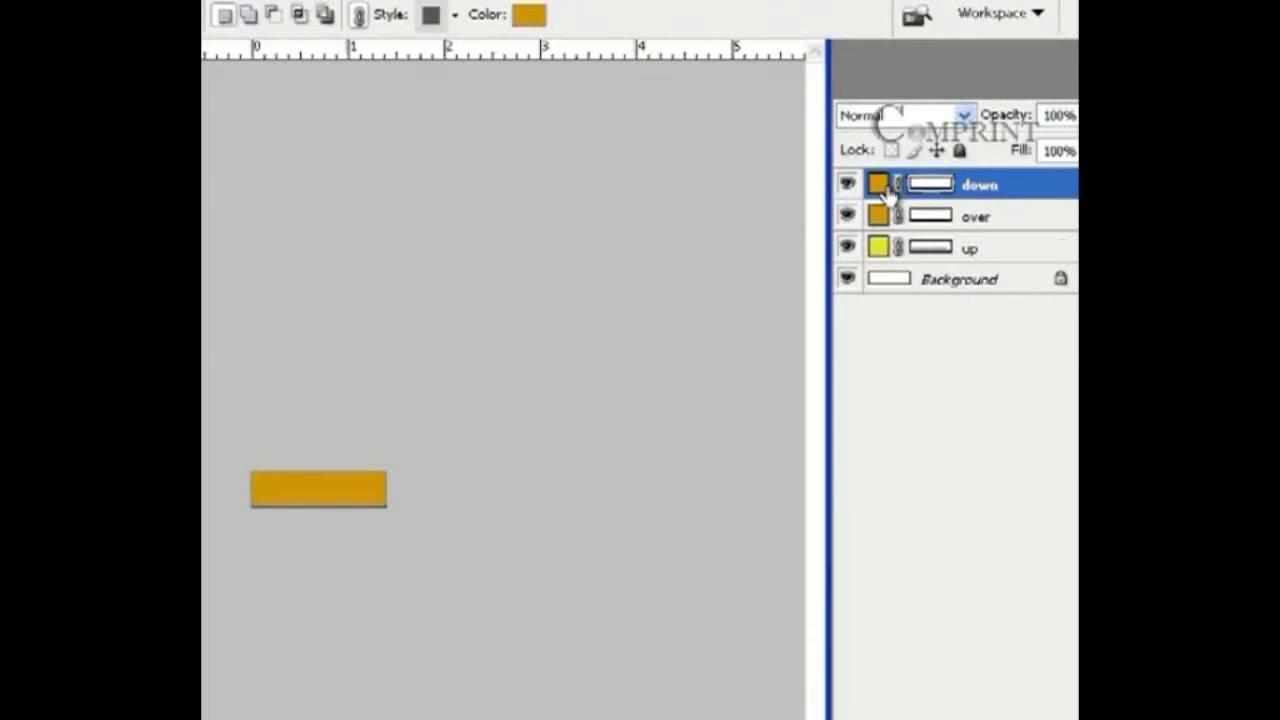
Step: Change the fill colour of the "down" layer to an orange-red, eb4316
double_click(880, 186)
mouse_move(701, 412)
left_mouse_down()
mouse_move(709, 460)
mouse_move(705, 436)
left_mouse_up()
left_click(642, 127)
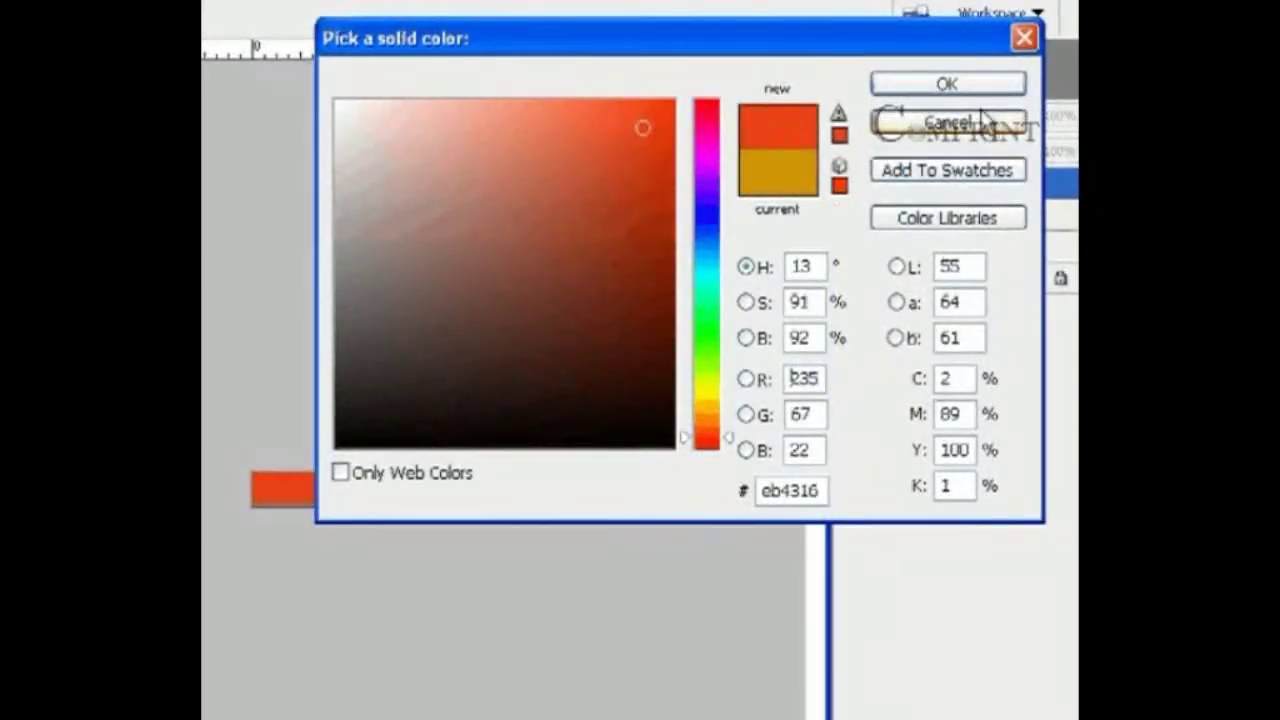
key("Return")
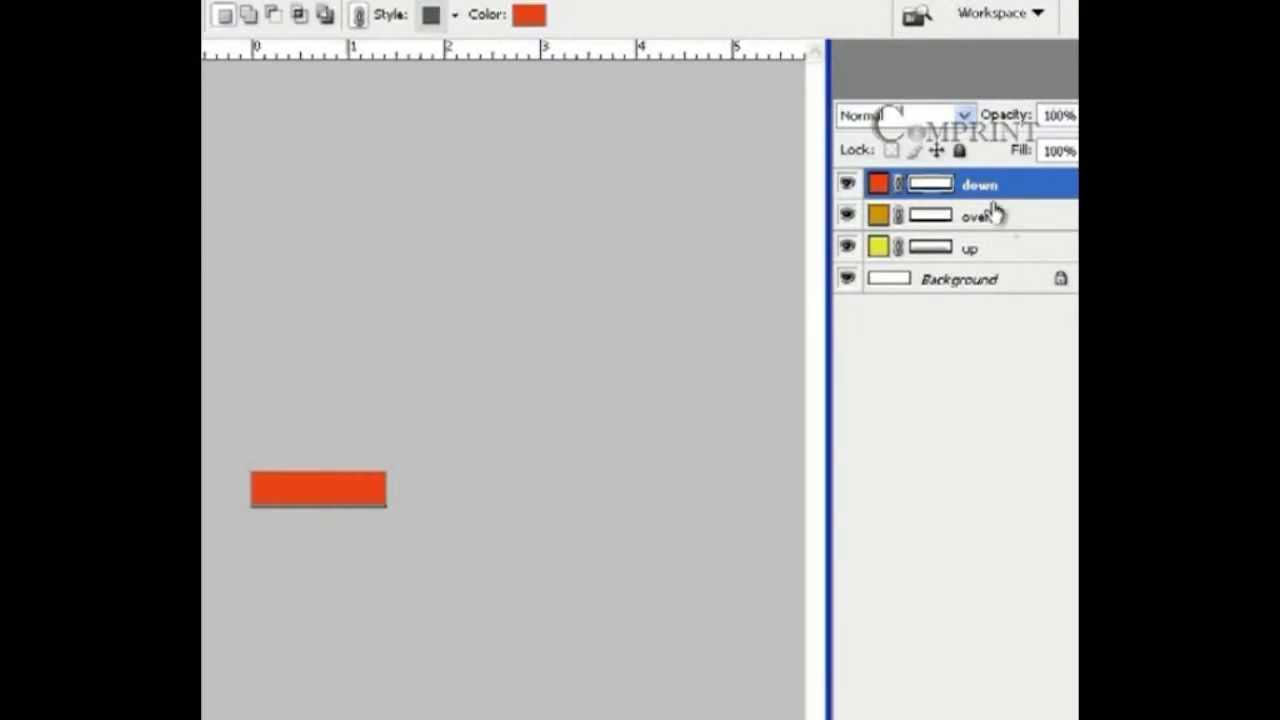
Step: Duplicate the "down" shape layer and name the copy "over while"
right_click(1003, 182)
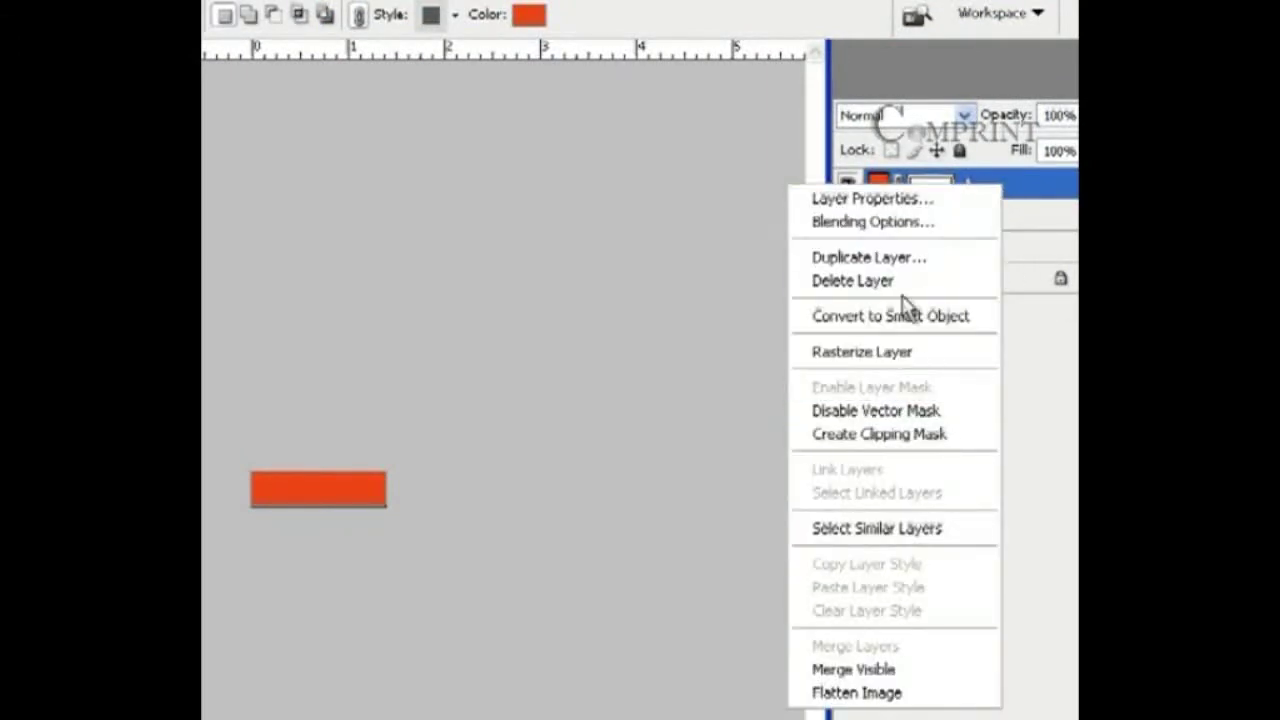
left_click(870, 257)
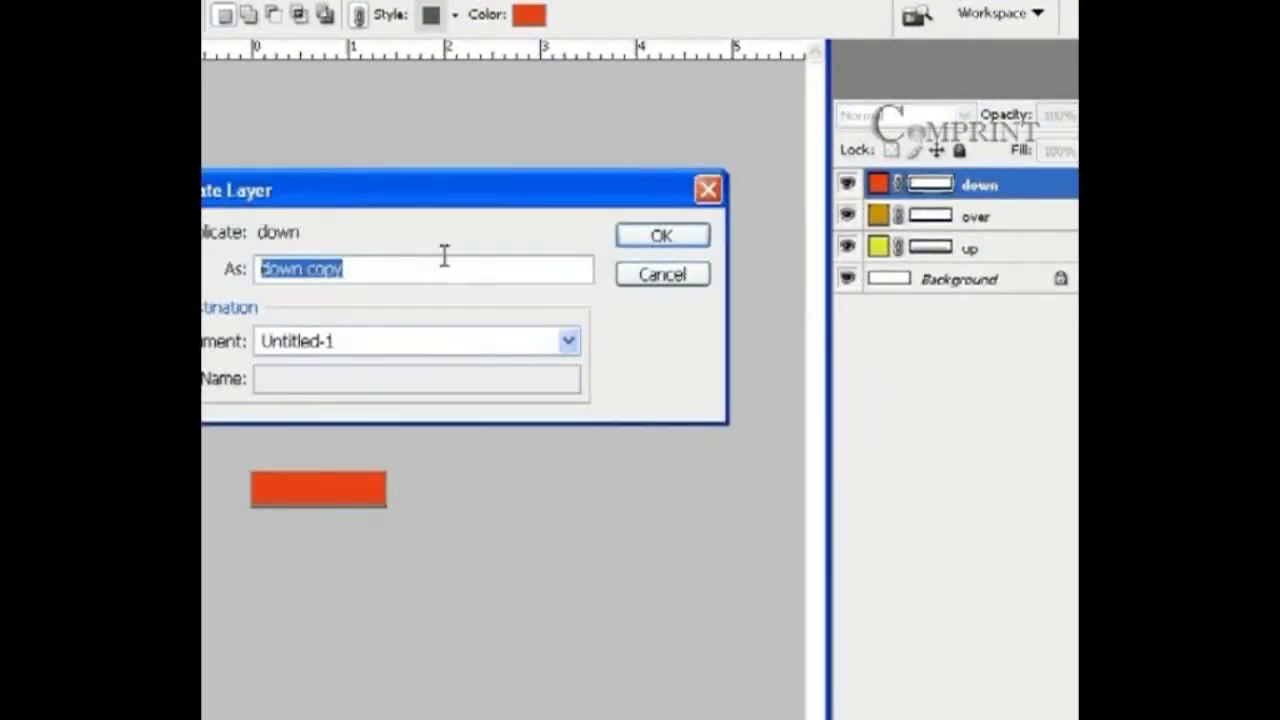
left_click_drag(314, 194, 366, 220)
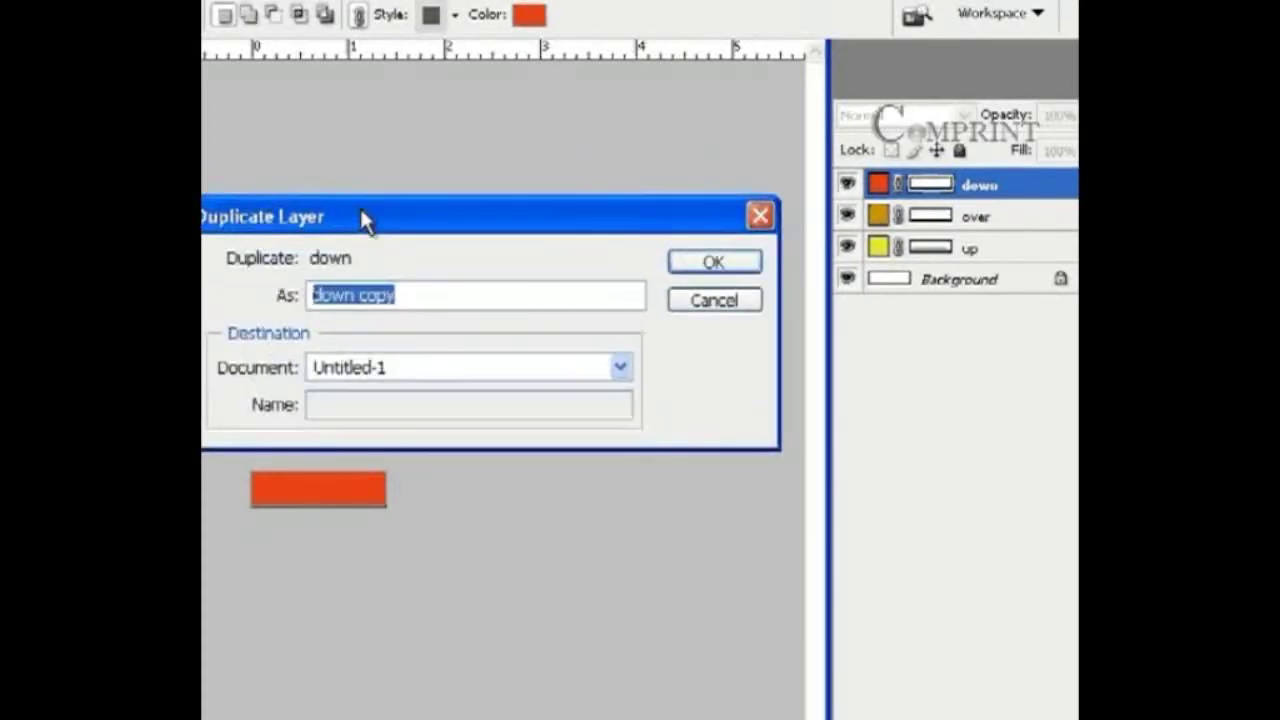
type("over while")
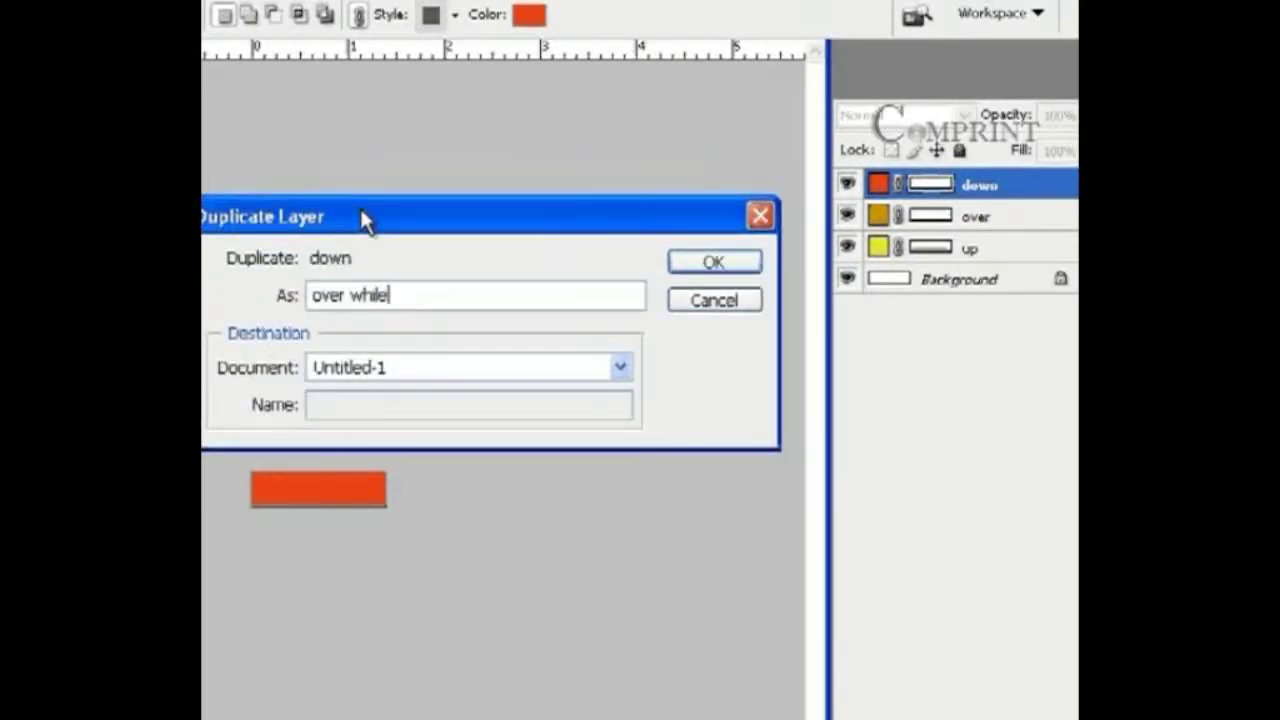
left_click(714, 262)
Step: Change the fill colour of the "over while" layer to a dark red
double_click(879, 183)
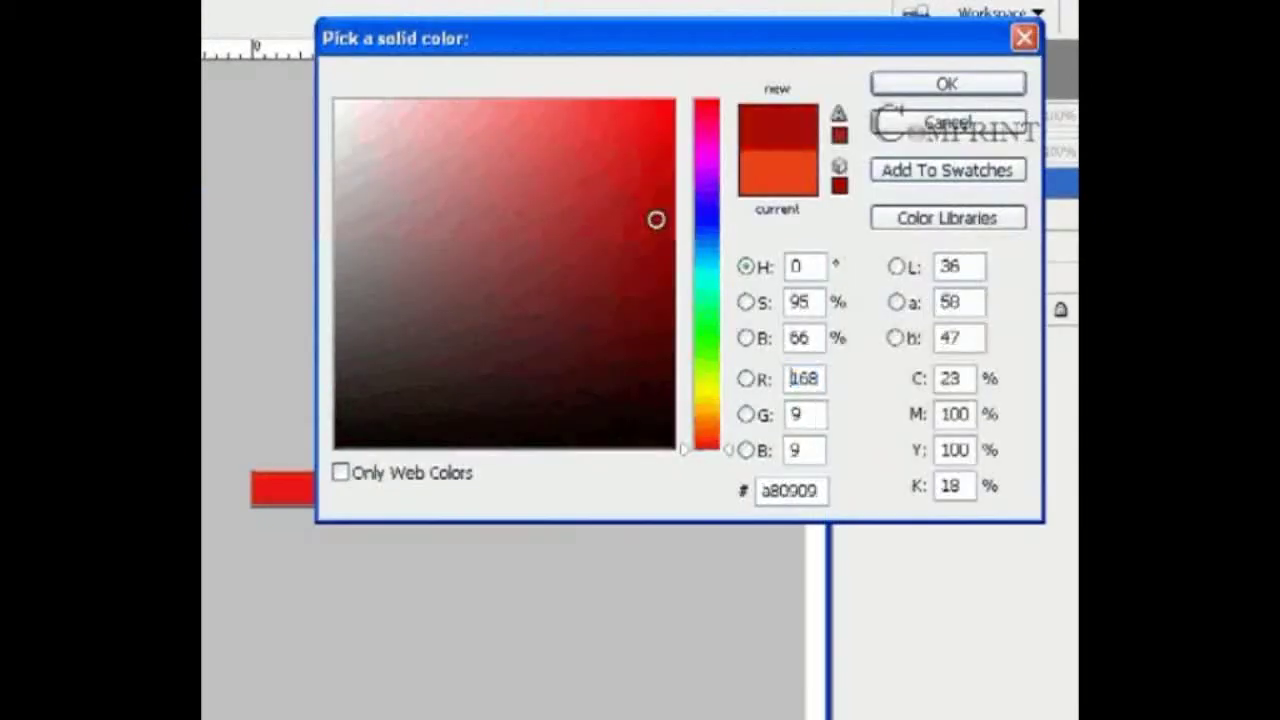
mouse_move(656, 219)
left_mouse_down()
mouse_move(654, 206)
mouse_move(654, 286)
mouse_move(662, 234)
mouse_move(649, 226)
mouse_move(651, 249)
mouse_move(648, 214)
mouse_move(643, 238)
left_mouse_up()
left_click(910, 86)
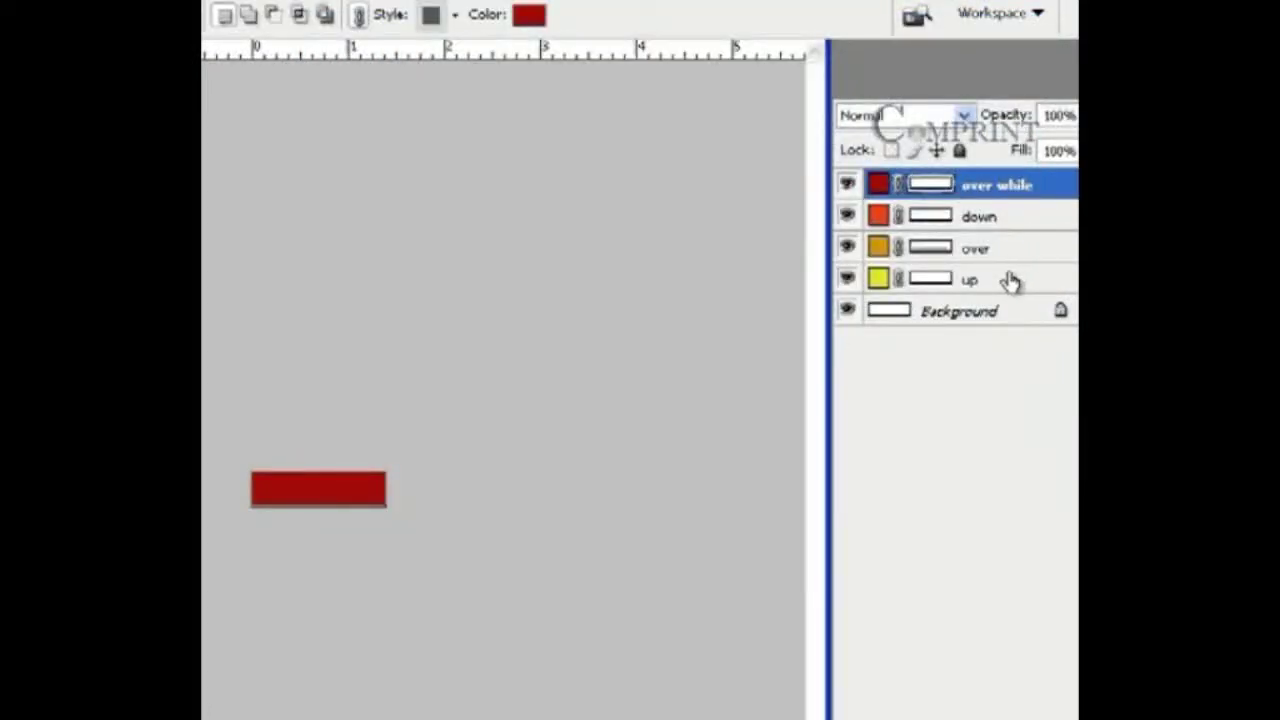
left_click(1008, 280)
left_click(1003, 248)
left_click(1003, 216)
left_click(1003, 192)
left_click(986, 216)
left_click(986, 249)
left_click(978, 281)
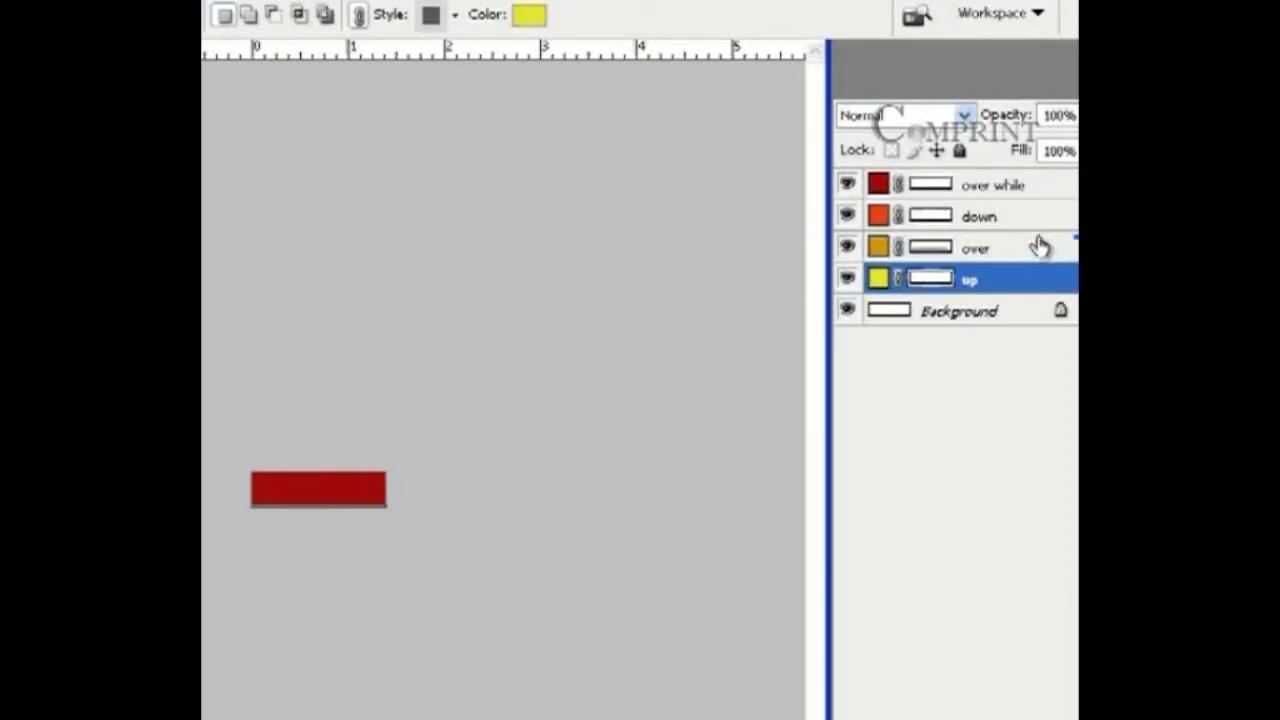
Step: Add the text "HOME" on the button in a new text layer above the "over while" layer
left_click(1020, 188)
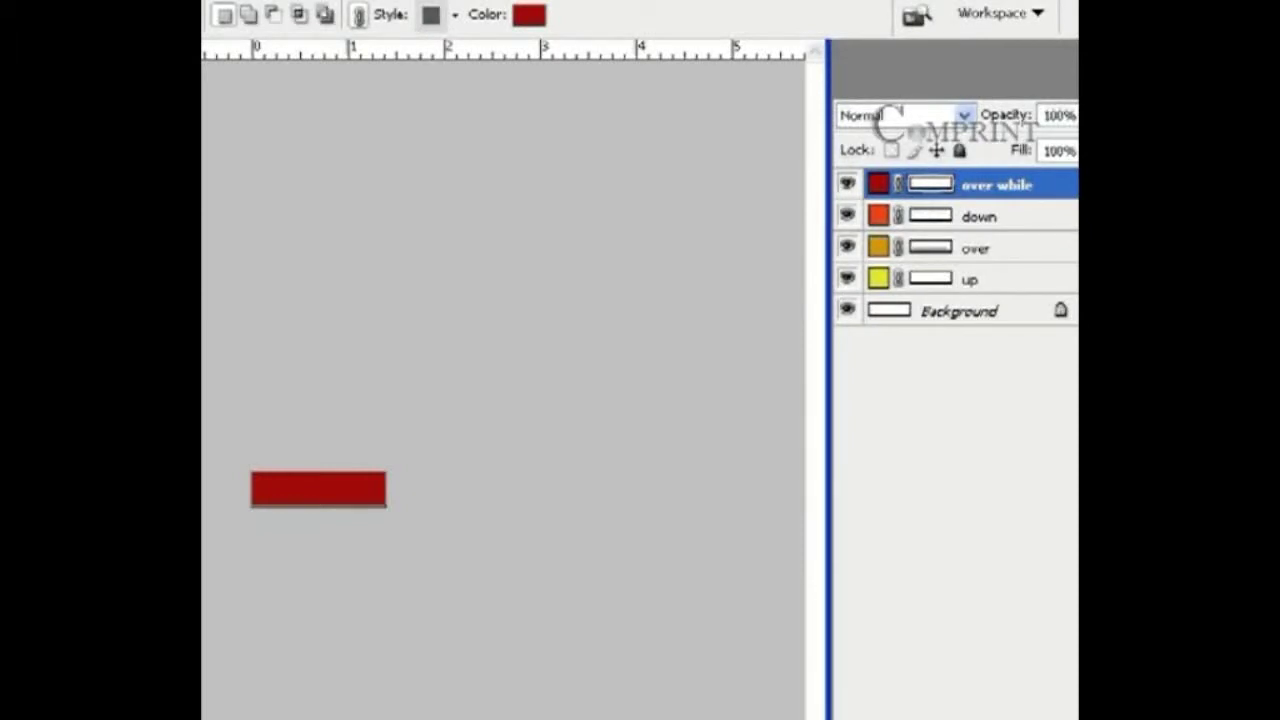
key("t")
left_click(402, 550)
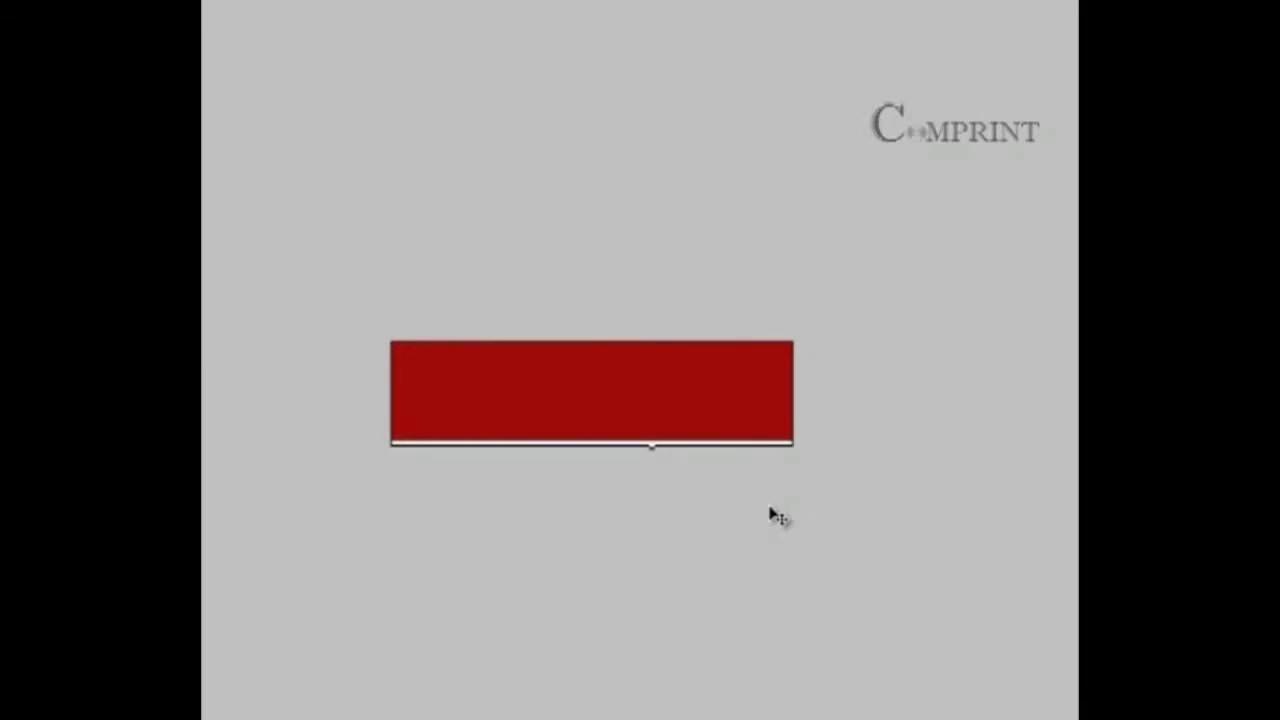
type("HOME")
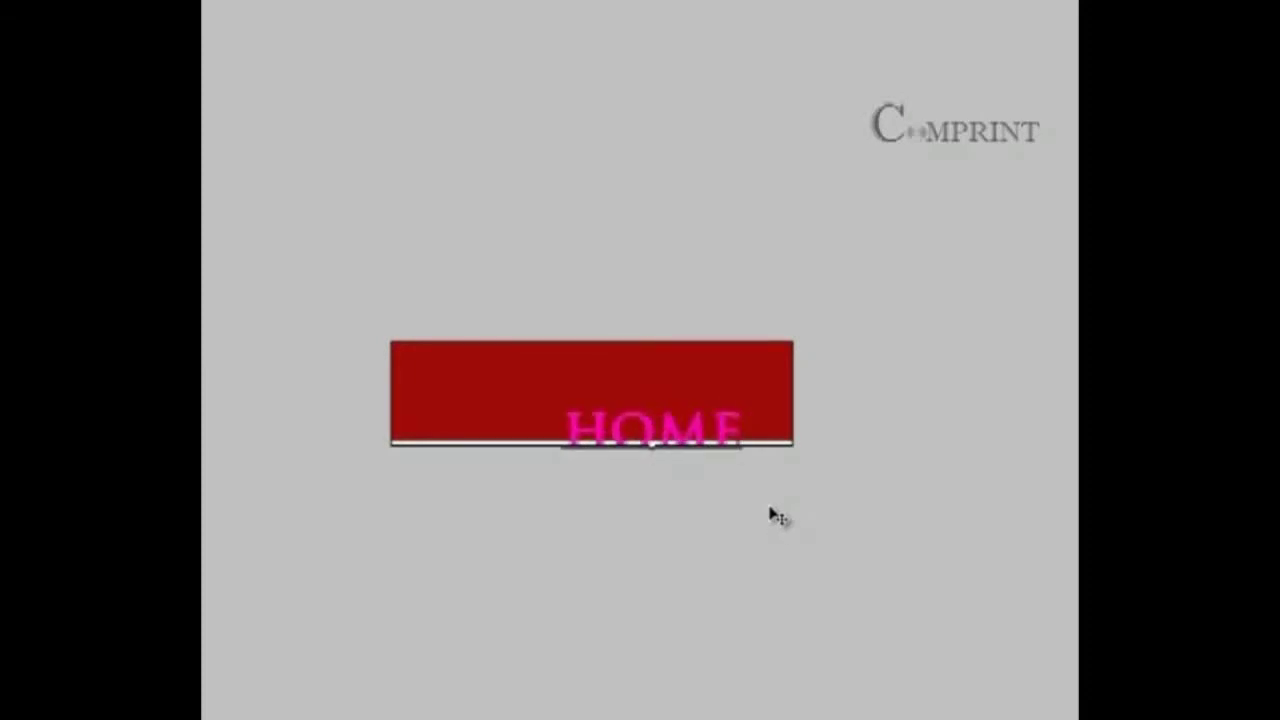
Step: Change the HOME text colour to black, 000000, and centre the text on the button
key("ctrl+a")
left_click(815, 10)
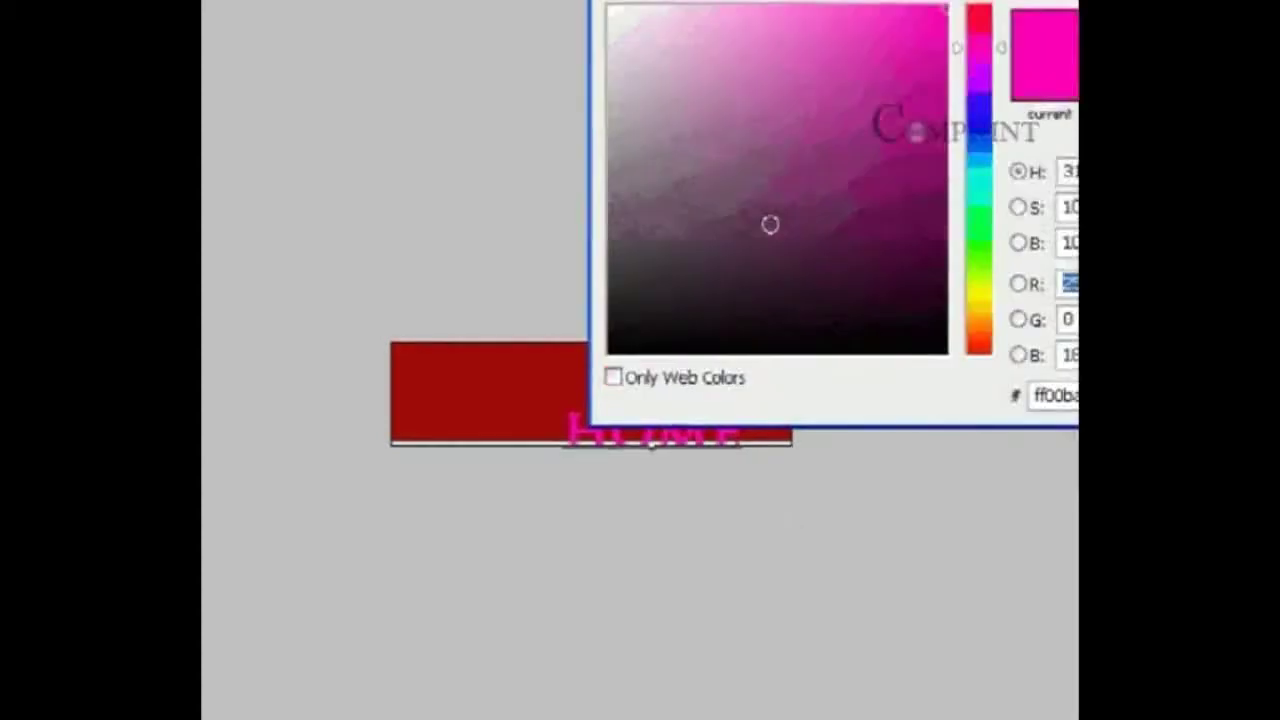
left_click(1066, 76)
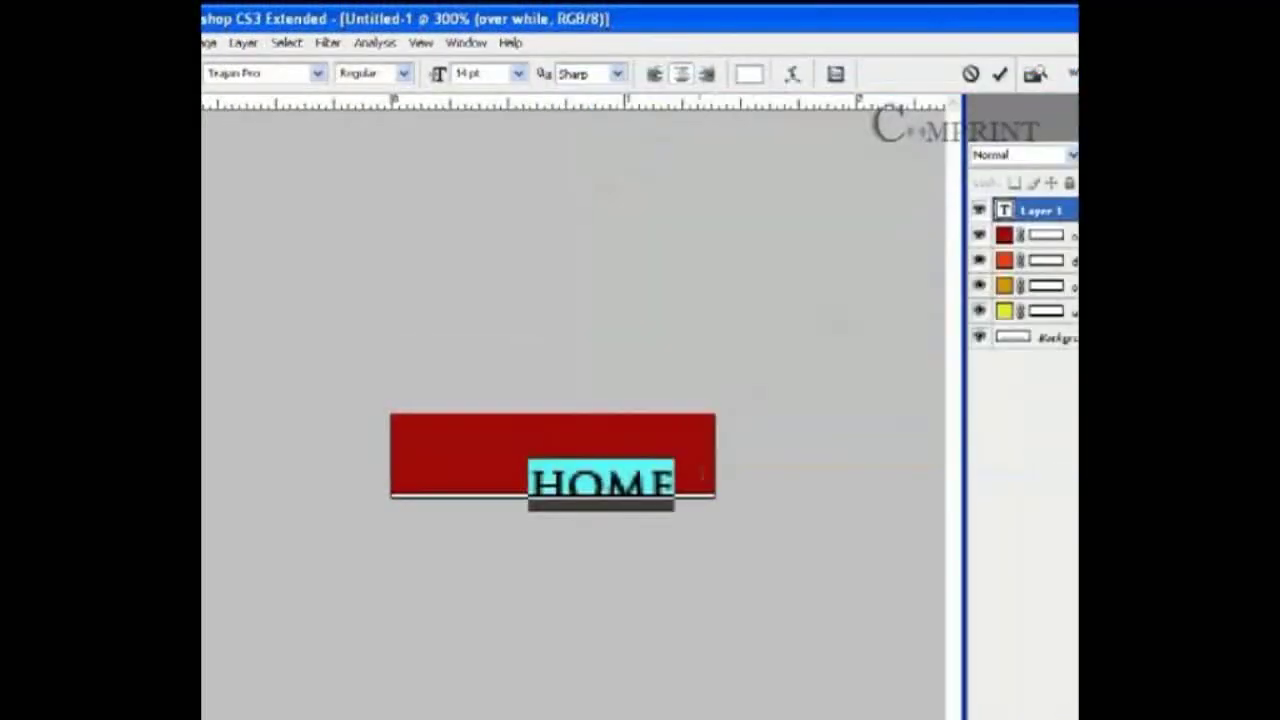
left_click(750, 74)
left_click(567, 421)
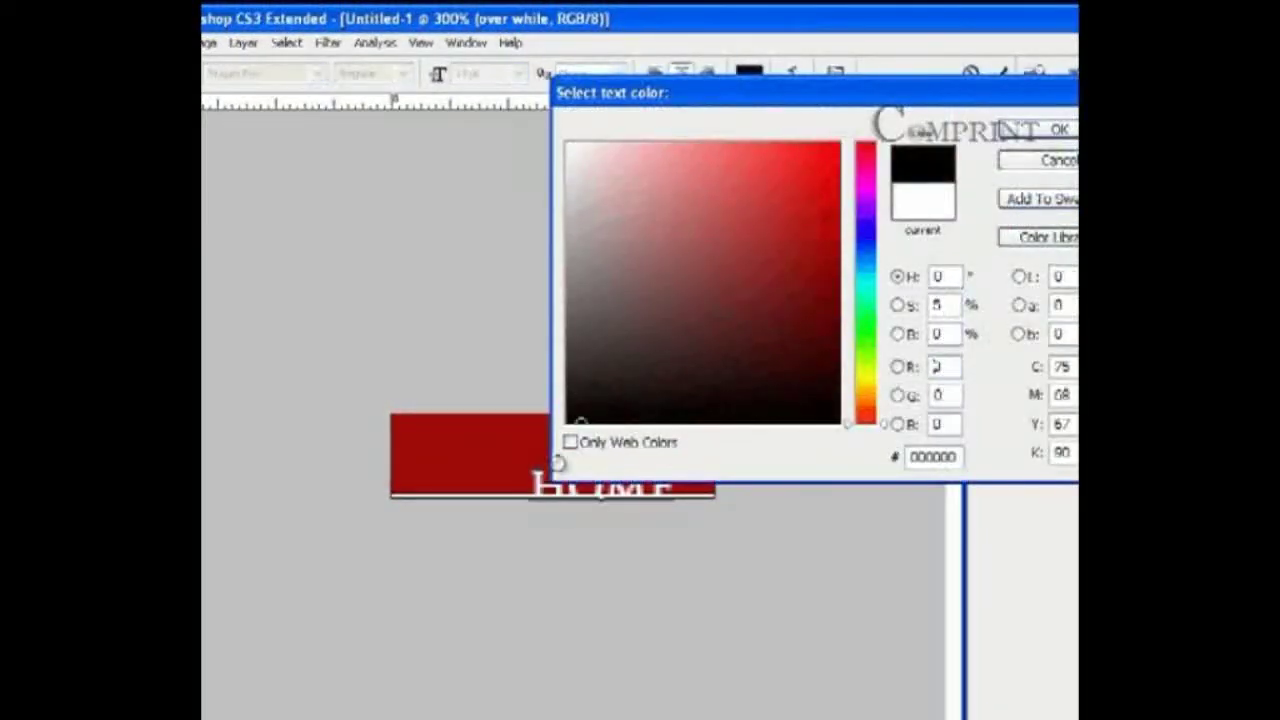
left_click(1048, 130)
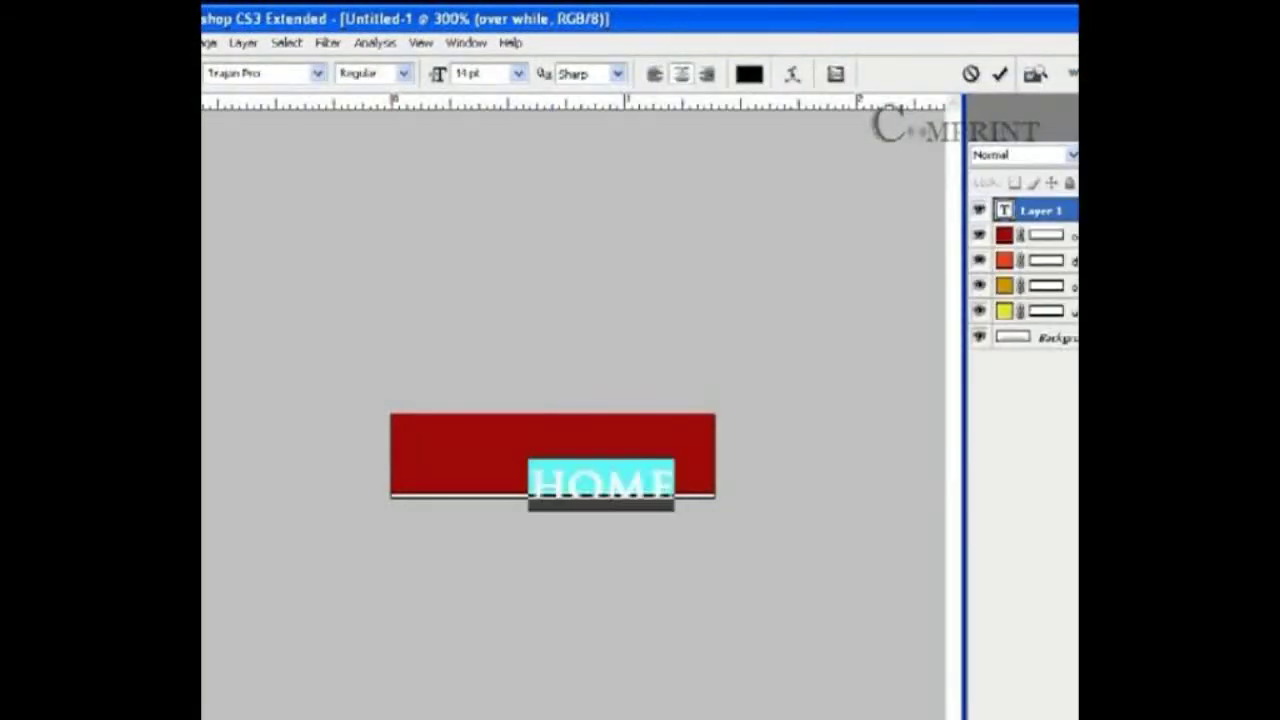
left_click(108, 140)
left_click_drag(574, 494, 525, 465)
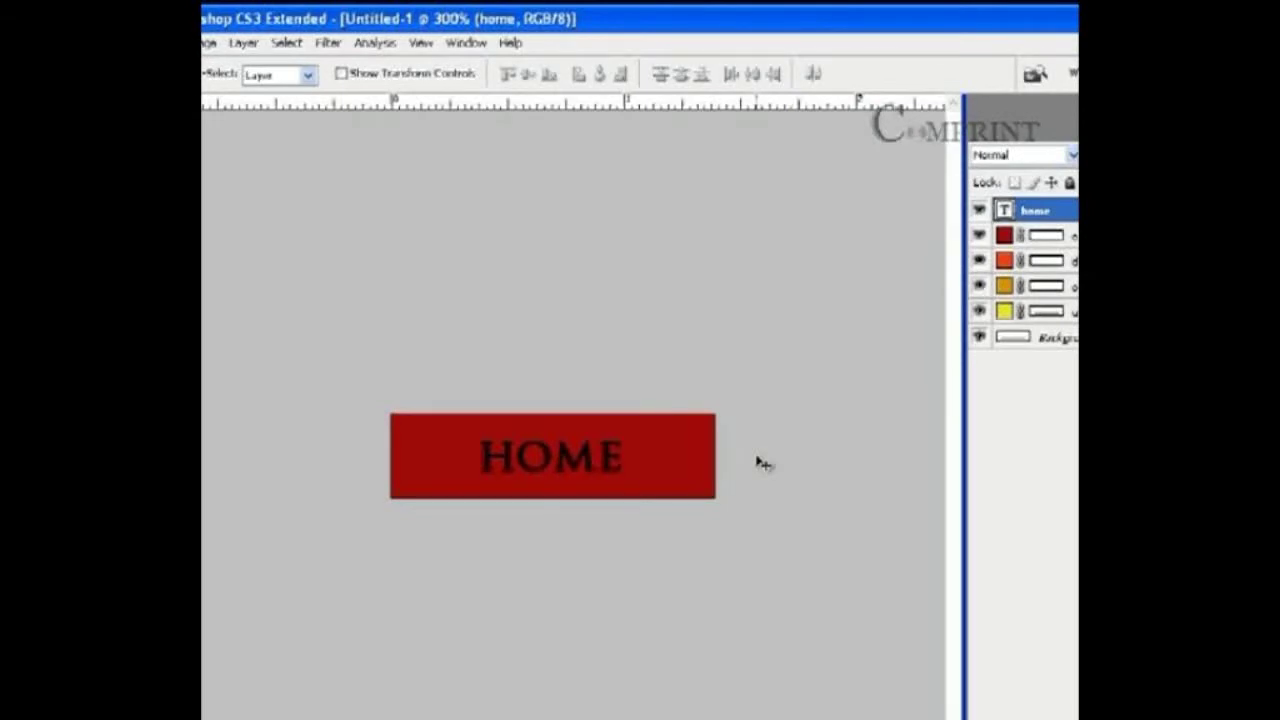
Step: Hide the "over while", "down" and "over" layers, leaving the yellow "up" button with its HOME text
left_click(978, 236)
left_click(979, 260)
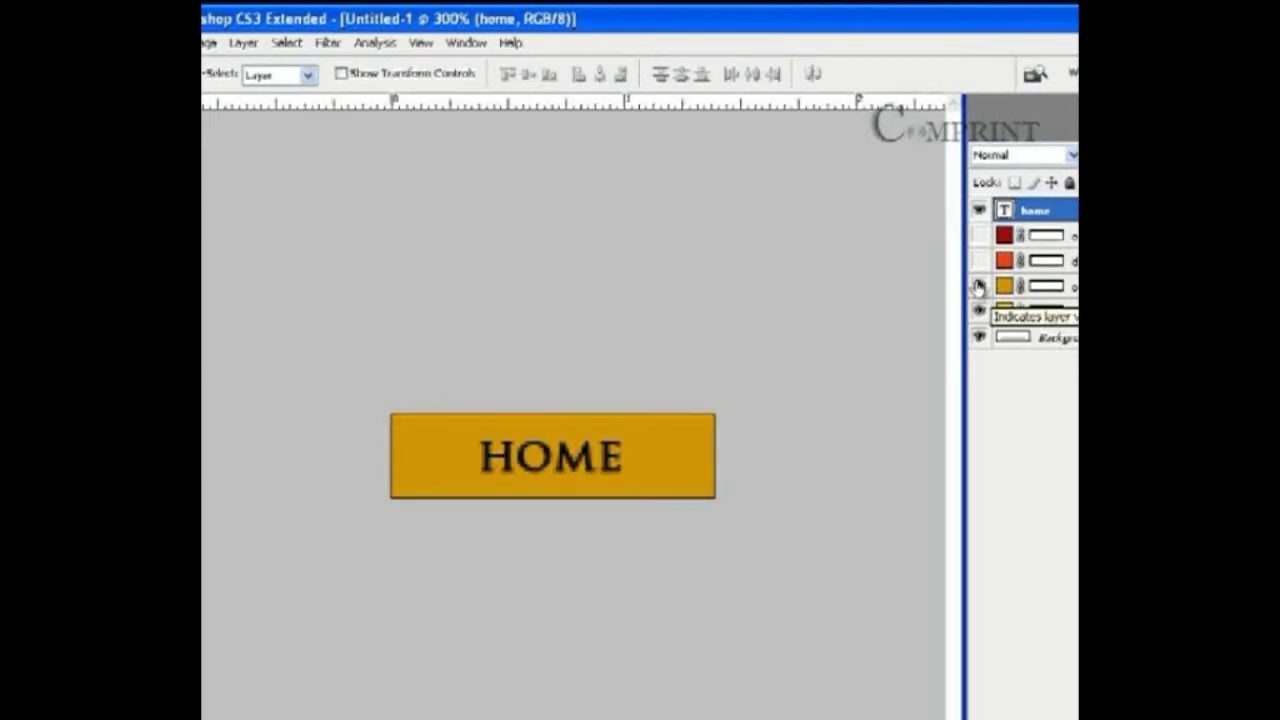
left_click(979, 286)
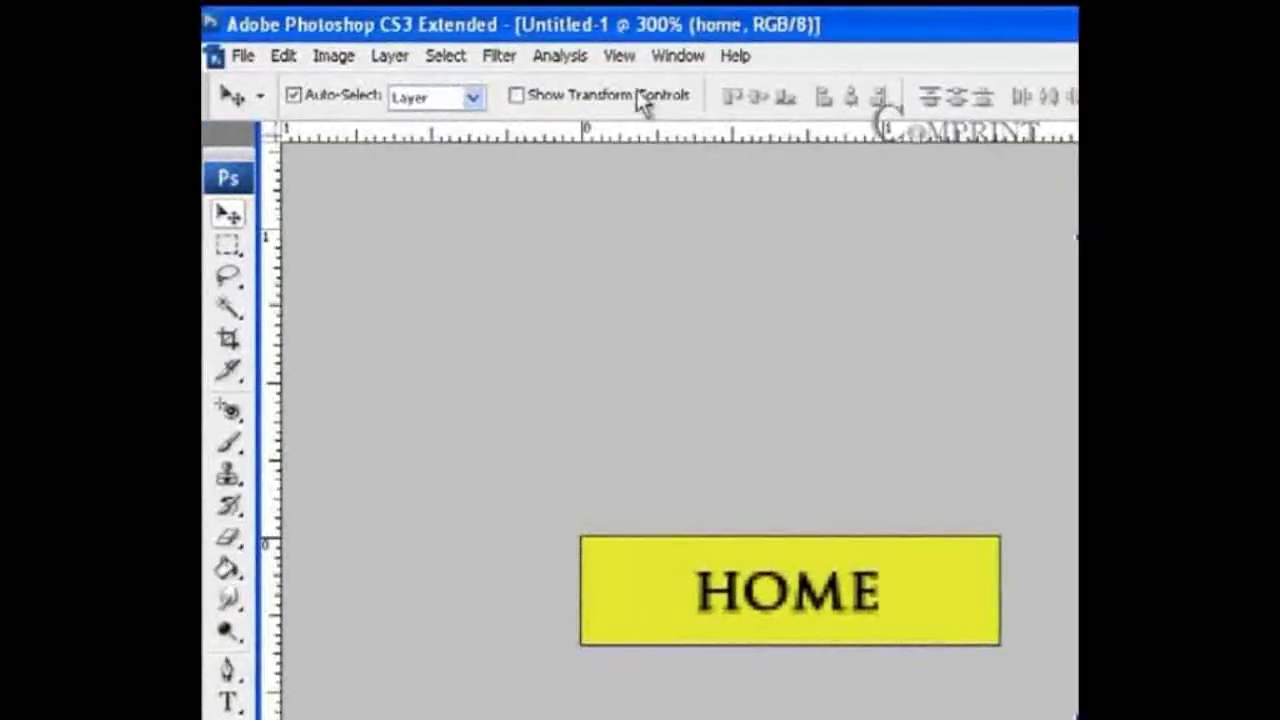
Step: Save the yellow button as a PNG copy named "home up" in the custompaintbooth folder
left_click(242, 56)
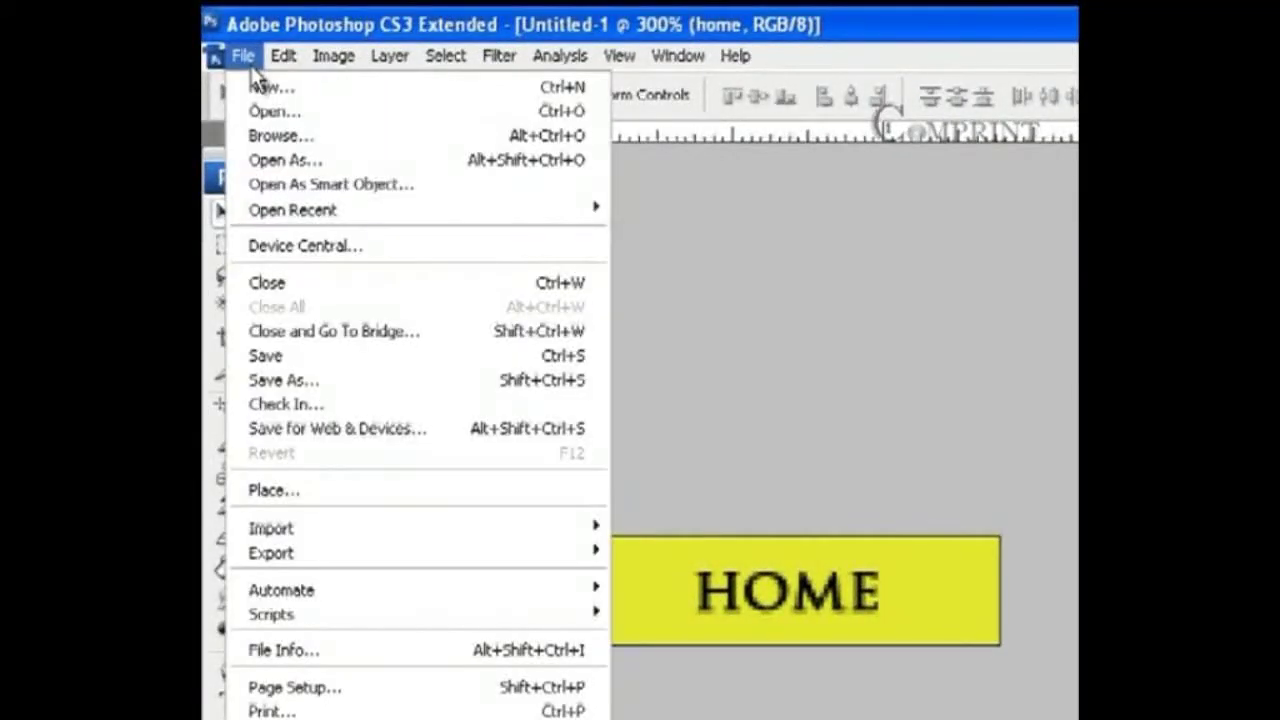
left_click(343, 380)
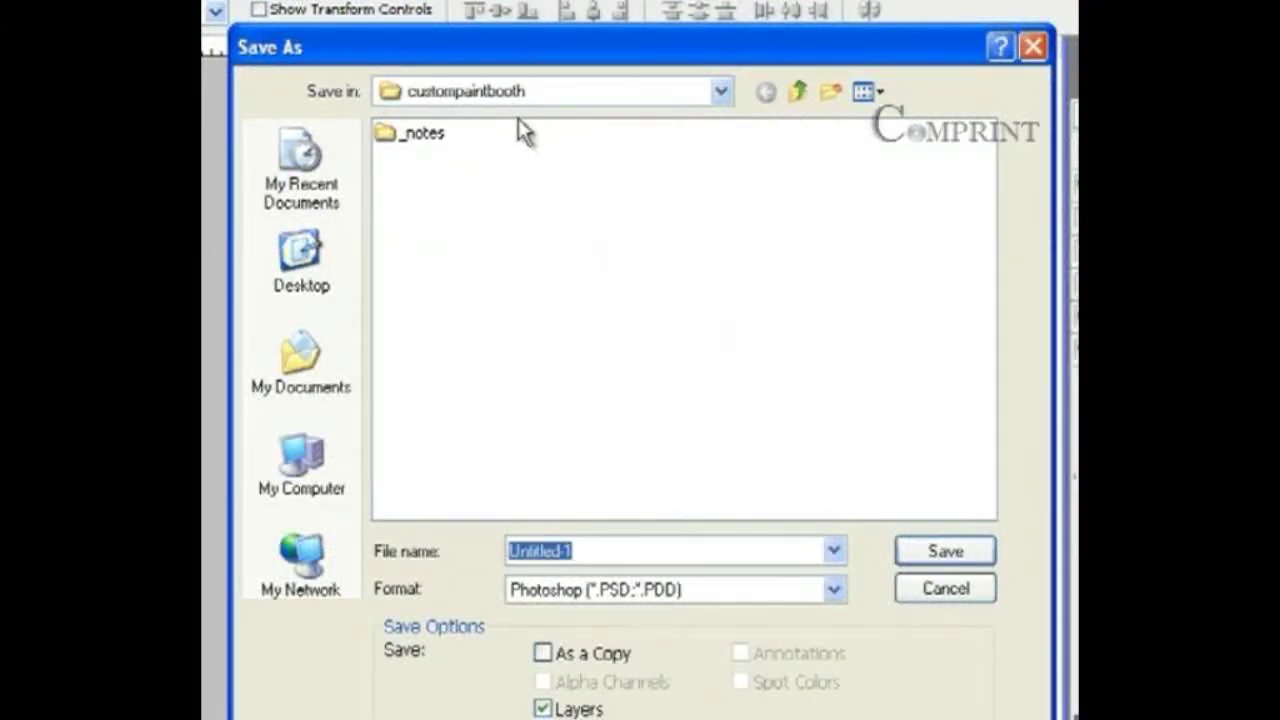
left_click_drag(565, 63, 829, 3)
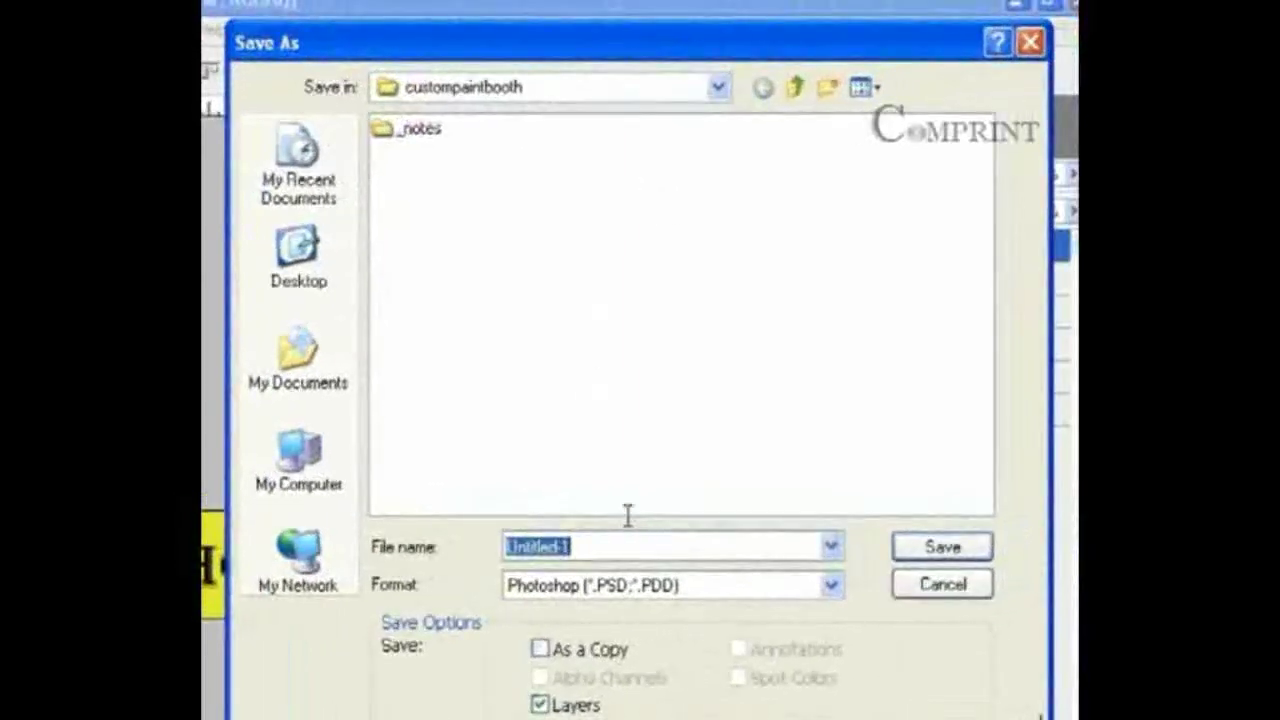
left_click(670, 577)
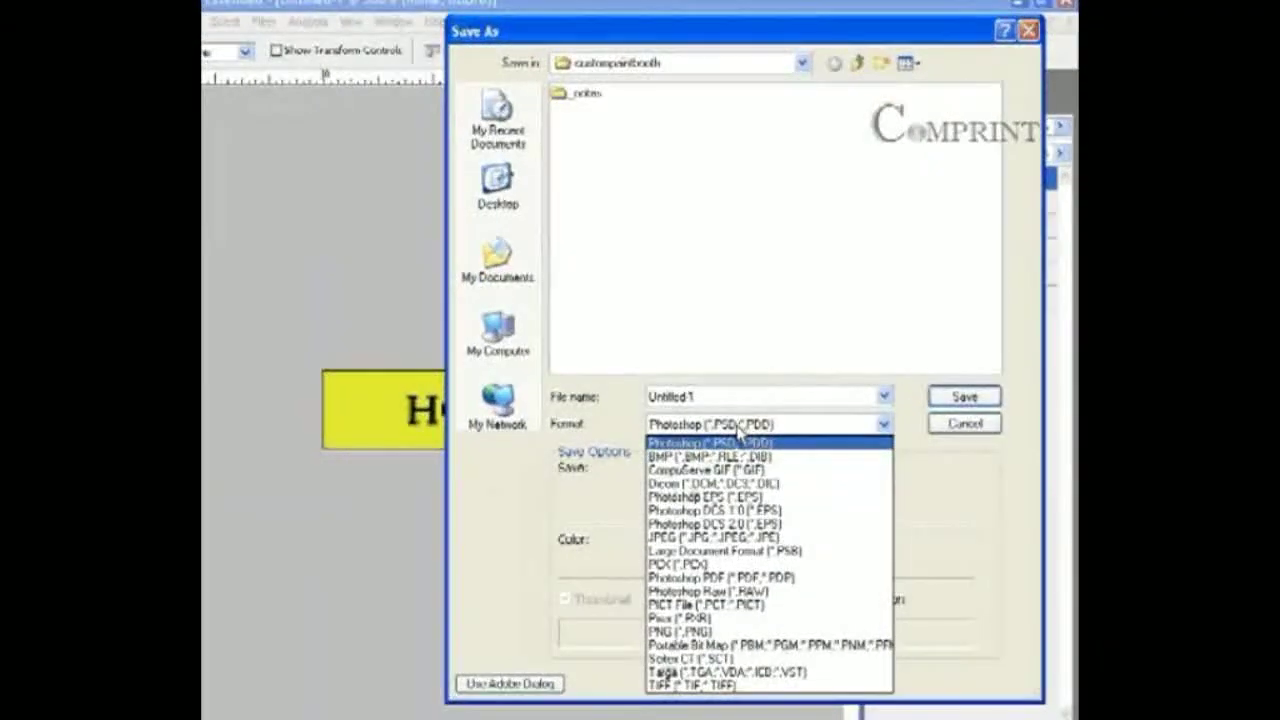
left_click(680, 632)
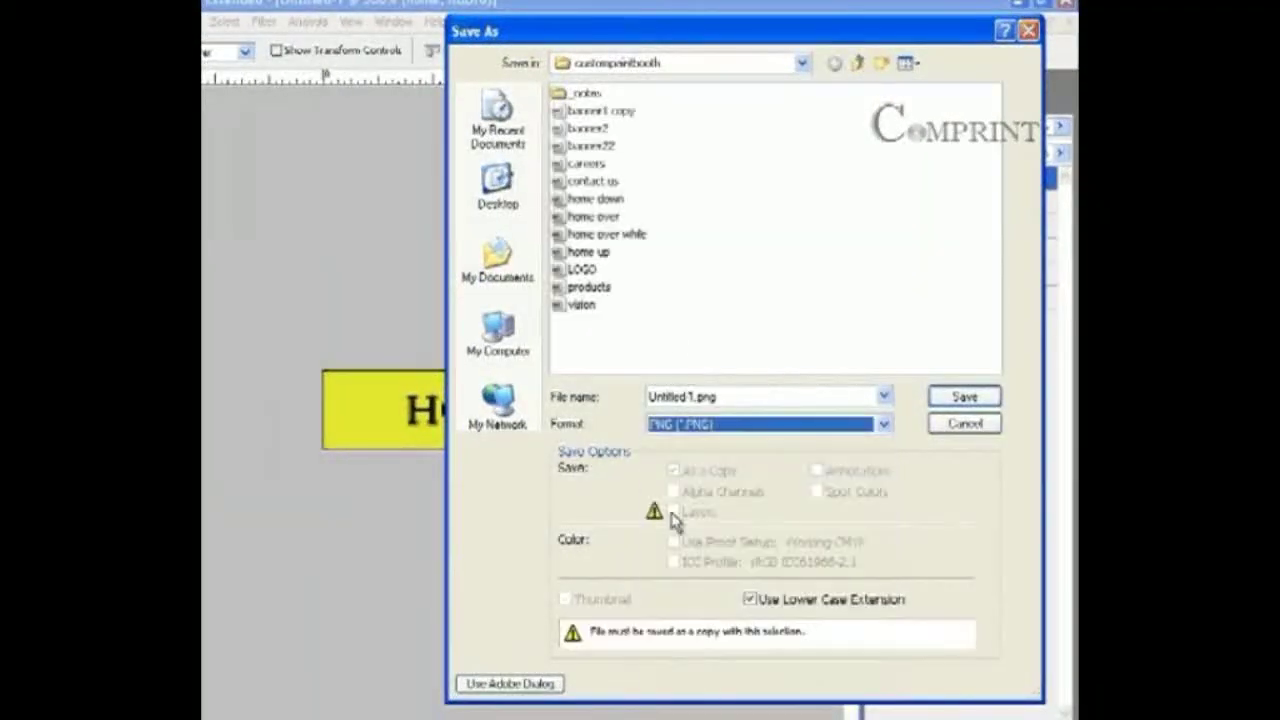
left_click(722, 396)
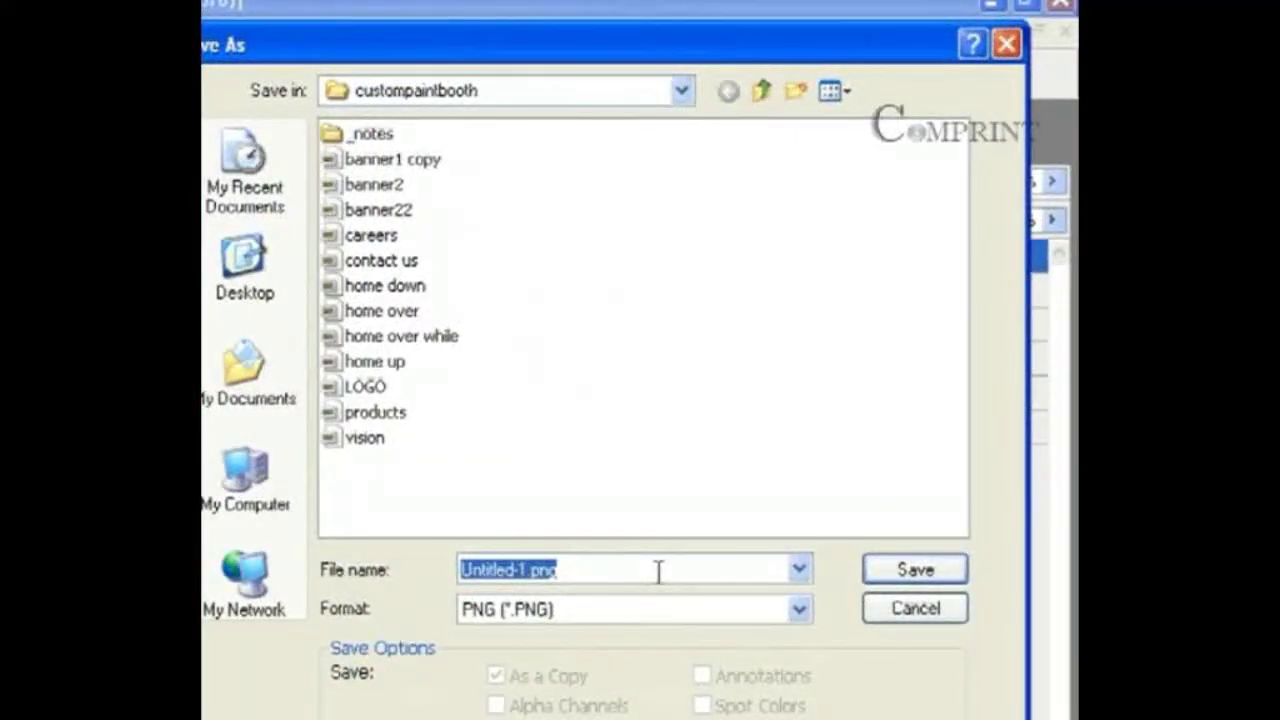
type("hom")
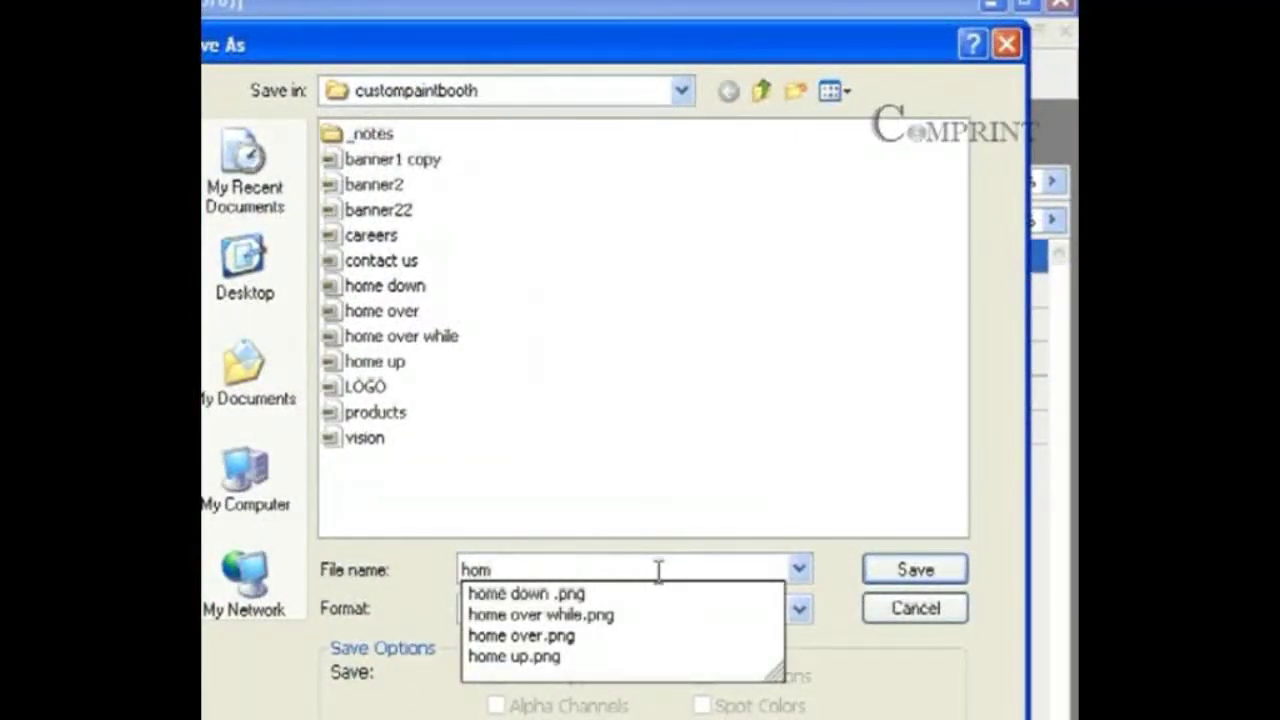
type("e up")
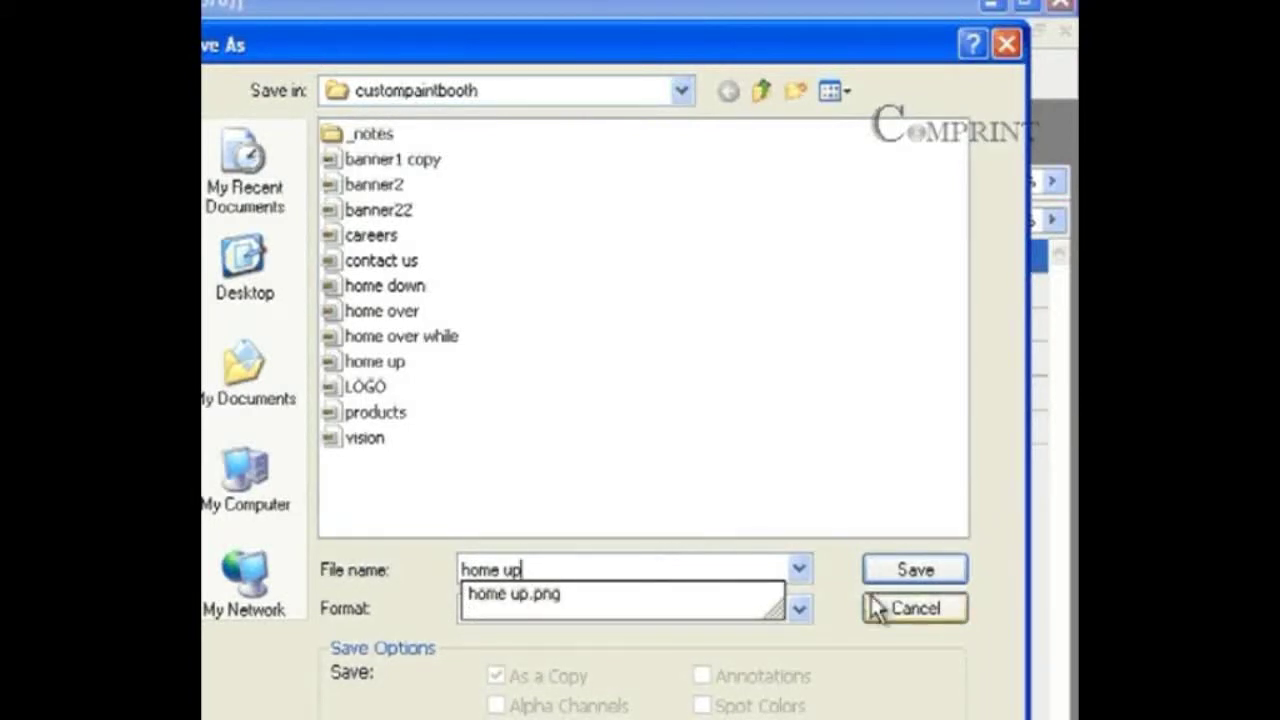
left_click(885, 577)
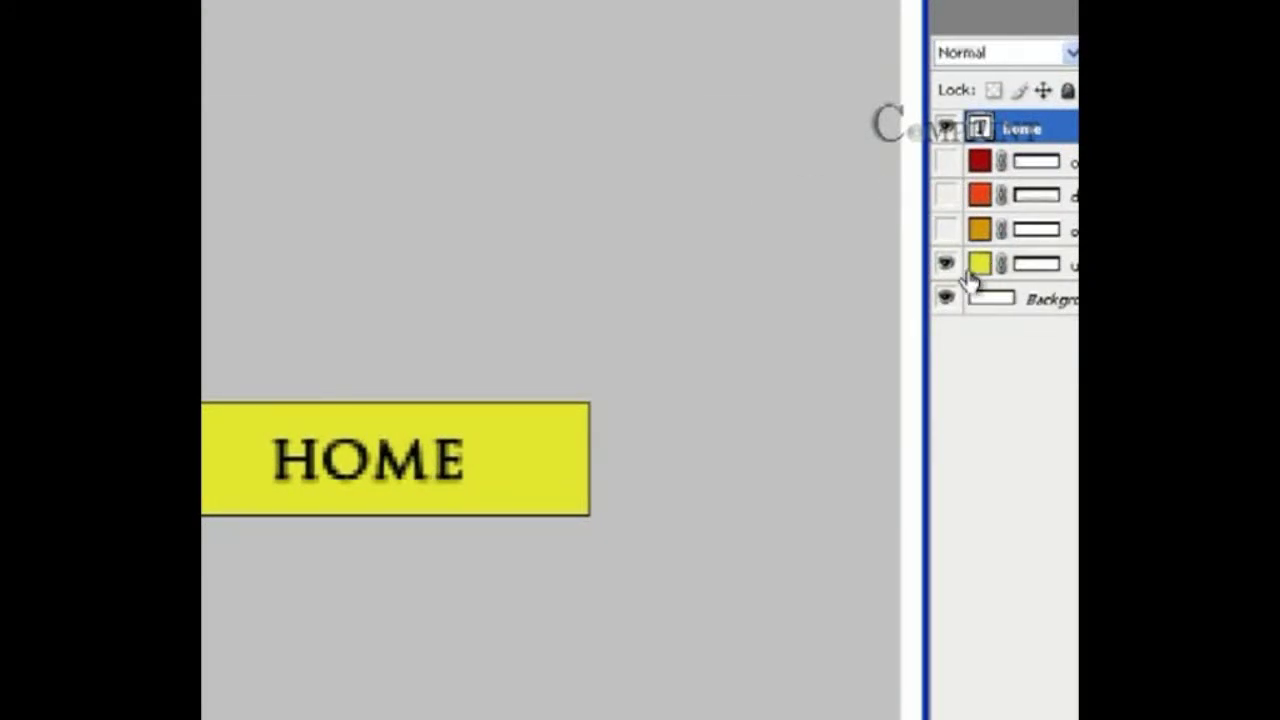
Step: Show the "over" layer, hide the "up" layer and save a PNG copy named "home over" in the custompaintbooth folder
left_click(947, 230)
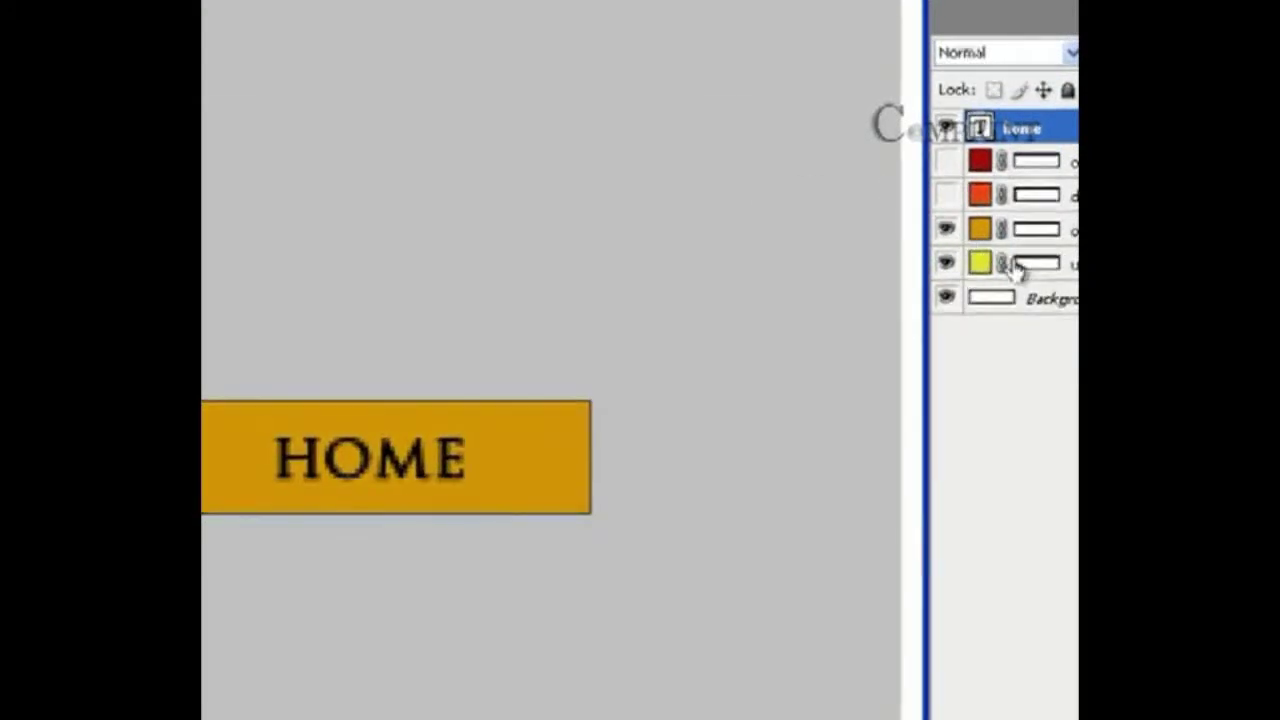
left_click(946, 263)
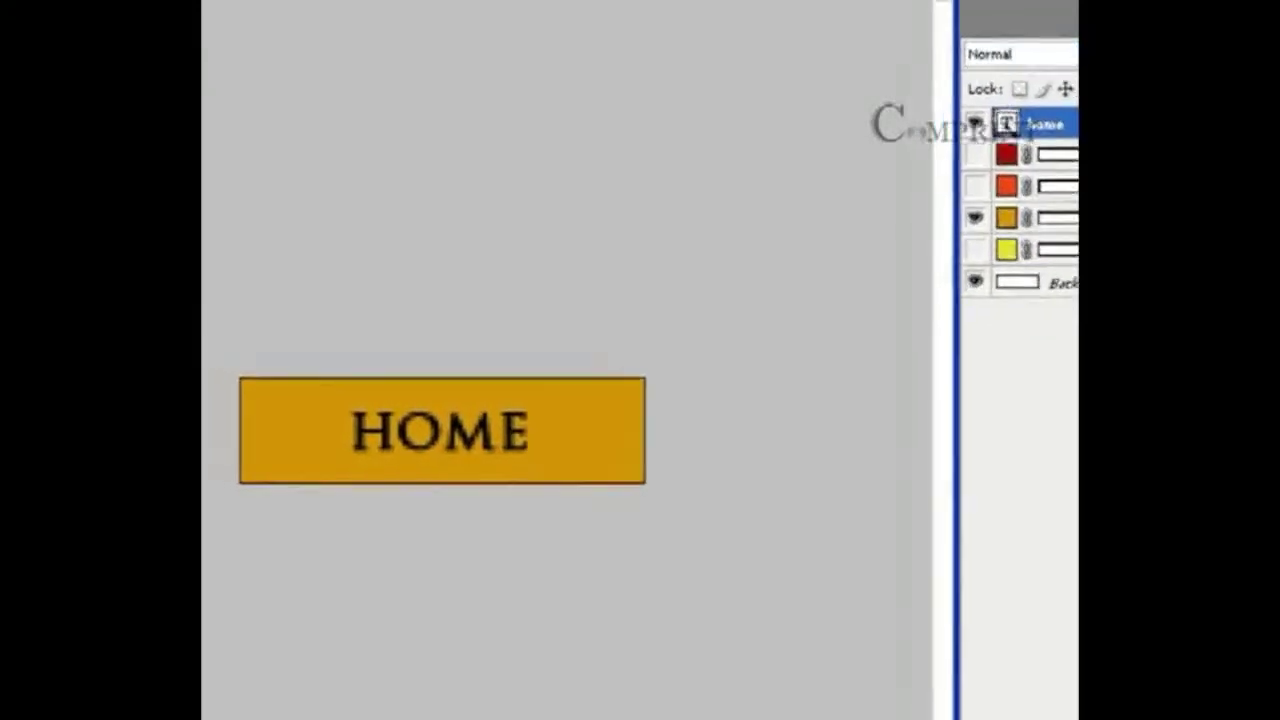
left_click(246, 7)
left_click(262, 343)
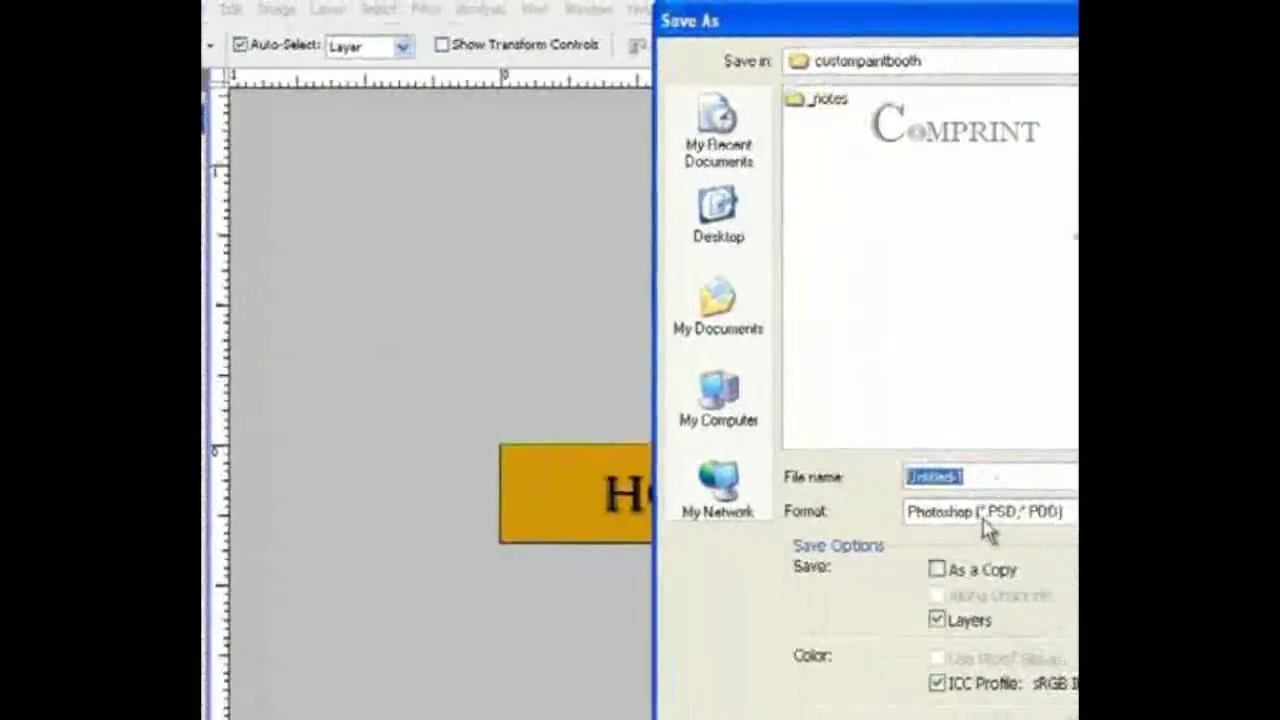
left_click(986, 528)
left_click(690, 643)
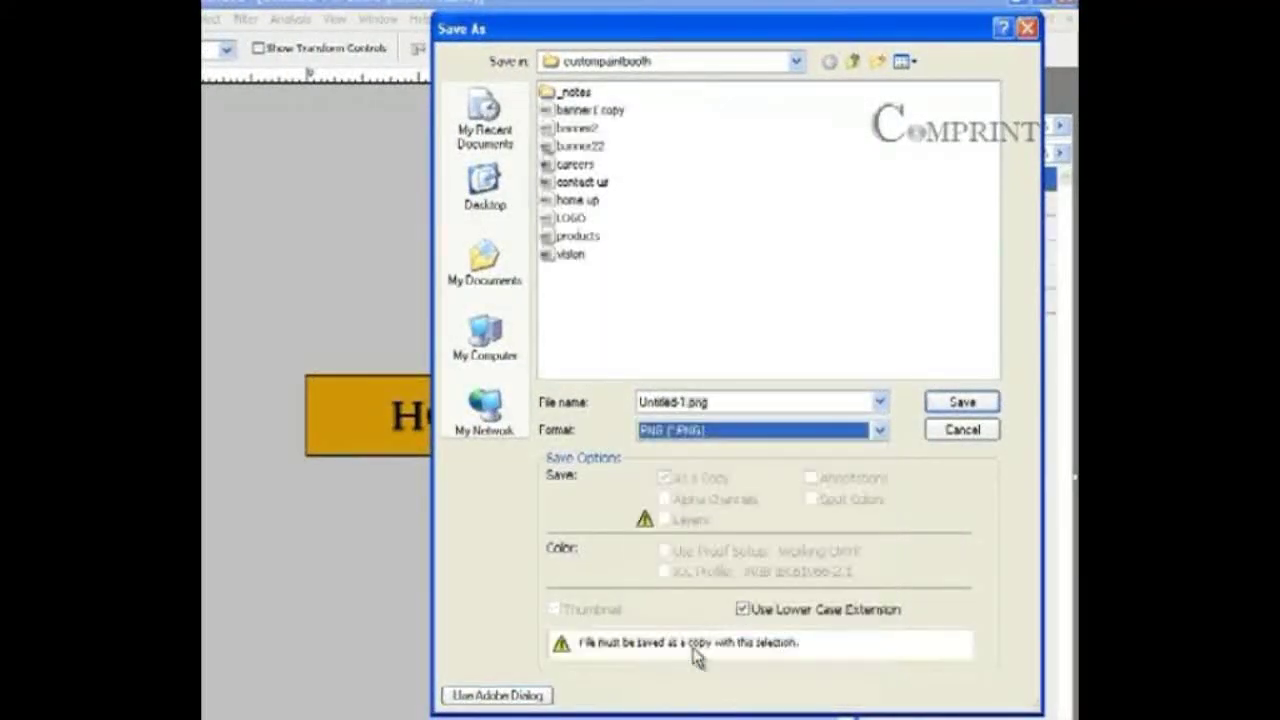
left_click_drag(640, 402, 716, 403)
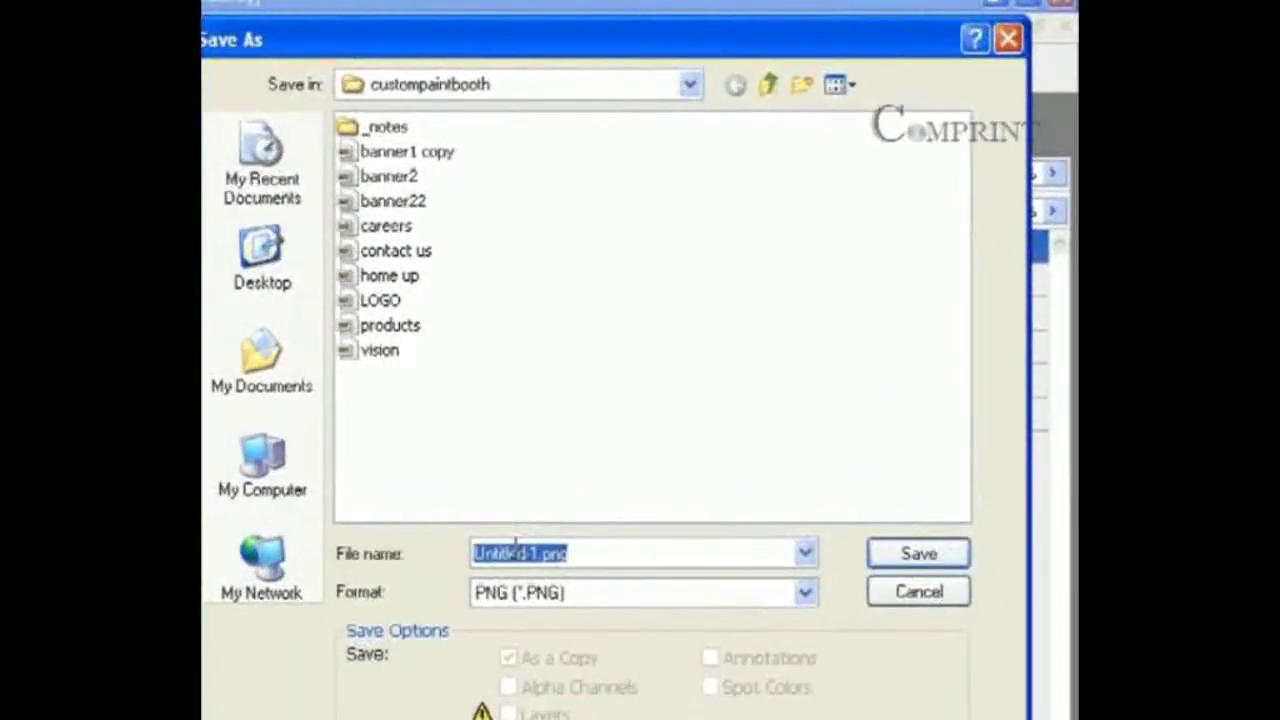
type("home.")
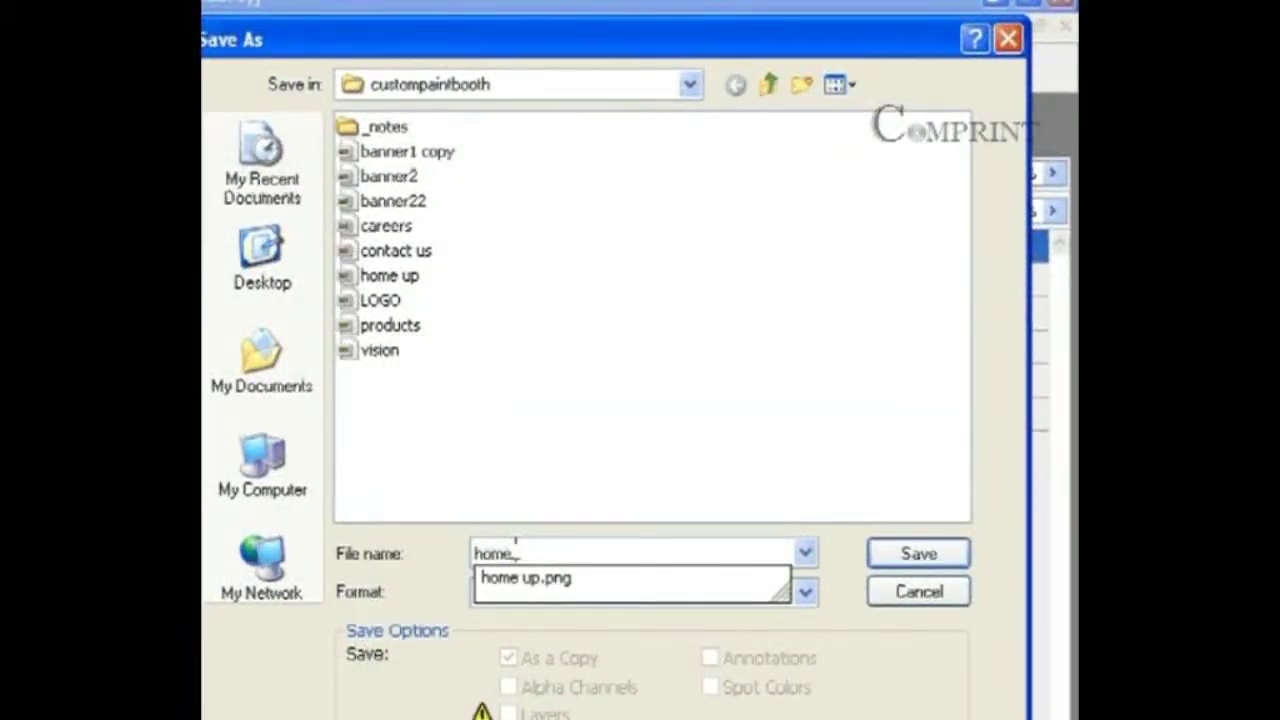
left_click_drag(426, 40, 118, 37)
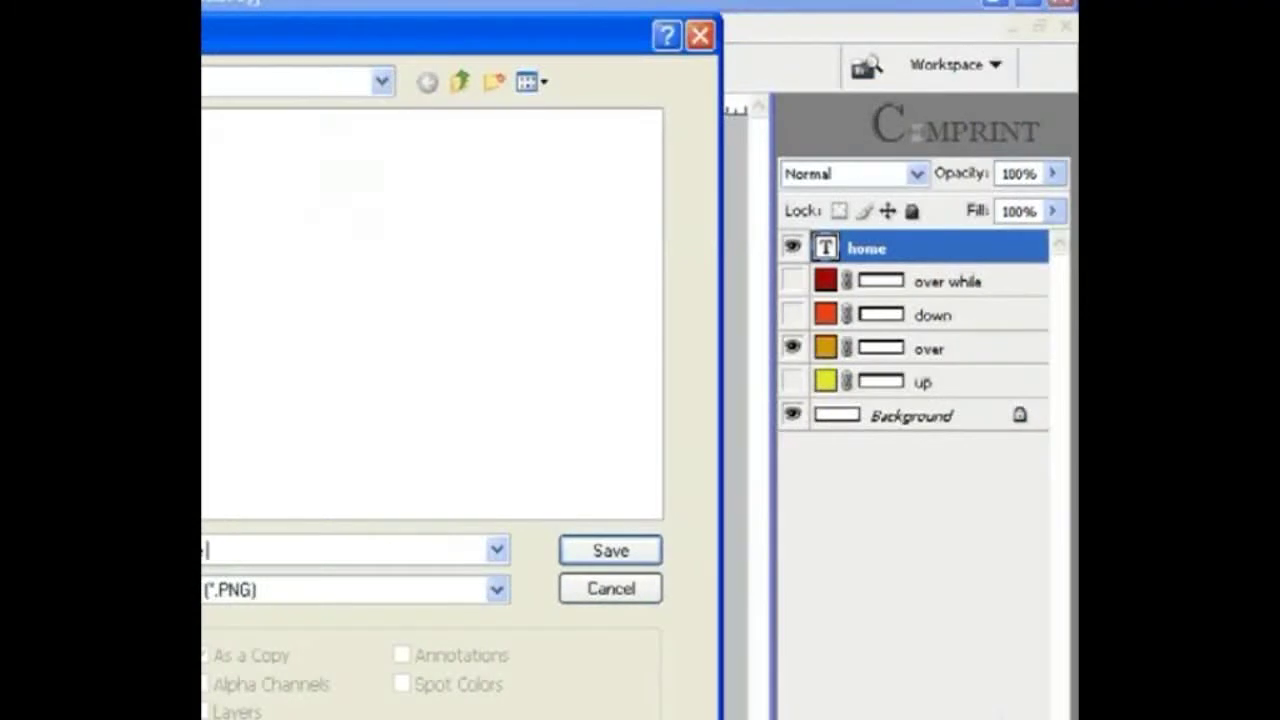
type("over")
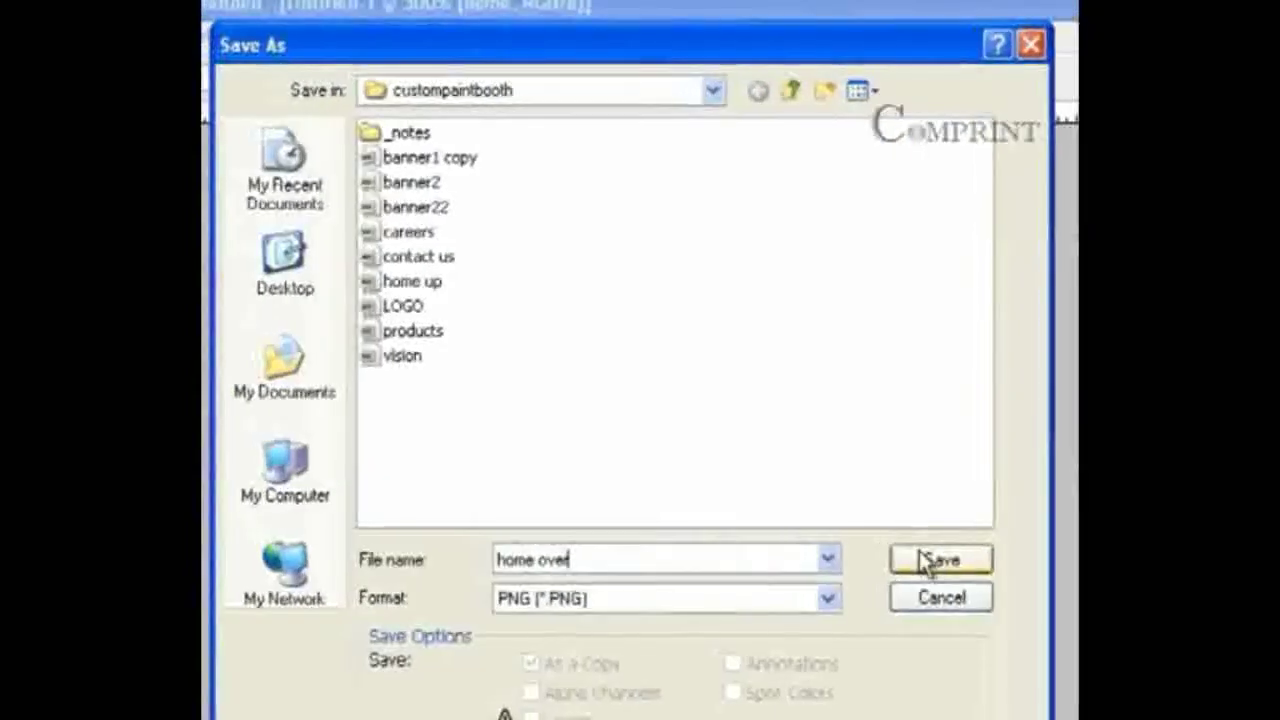
left_click(610, 550)
left_click(814, 515)
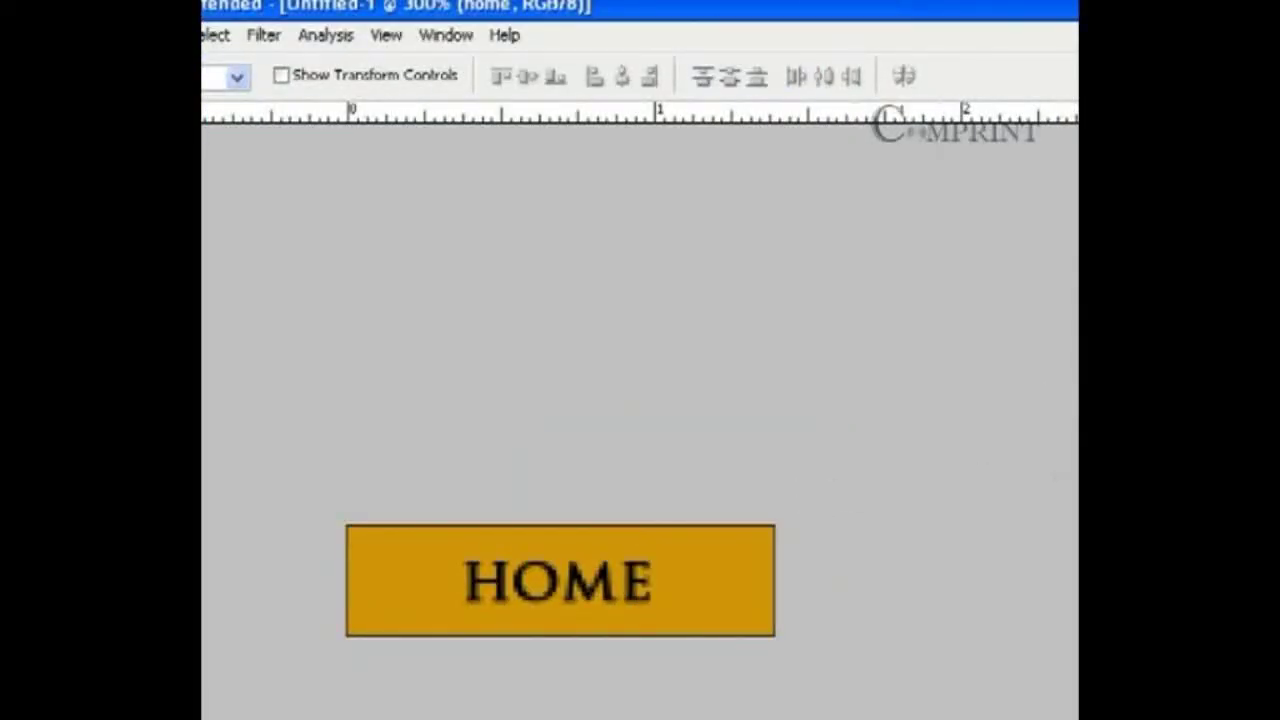
Step: Show the "down" layer in place of "over" and choose PNG as the format for saving a copy in the custompaintbooth folder
left_click(891, 253)
left_click(893, 279)
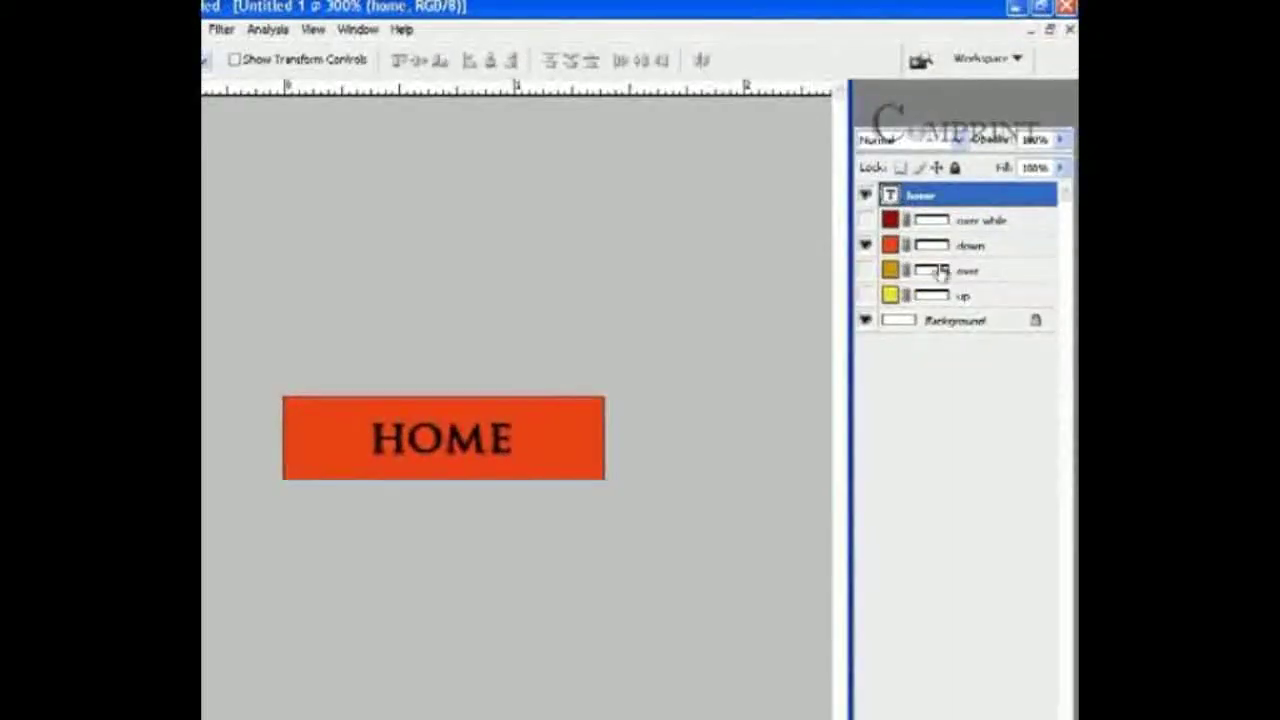
left_click(27, 29)
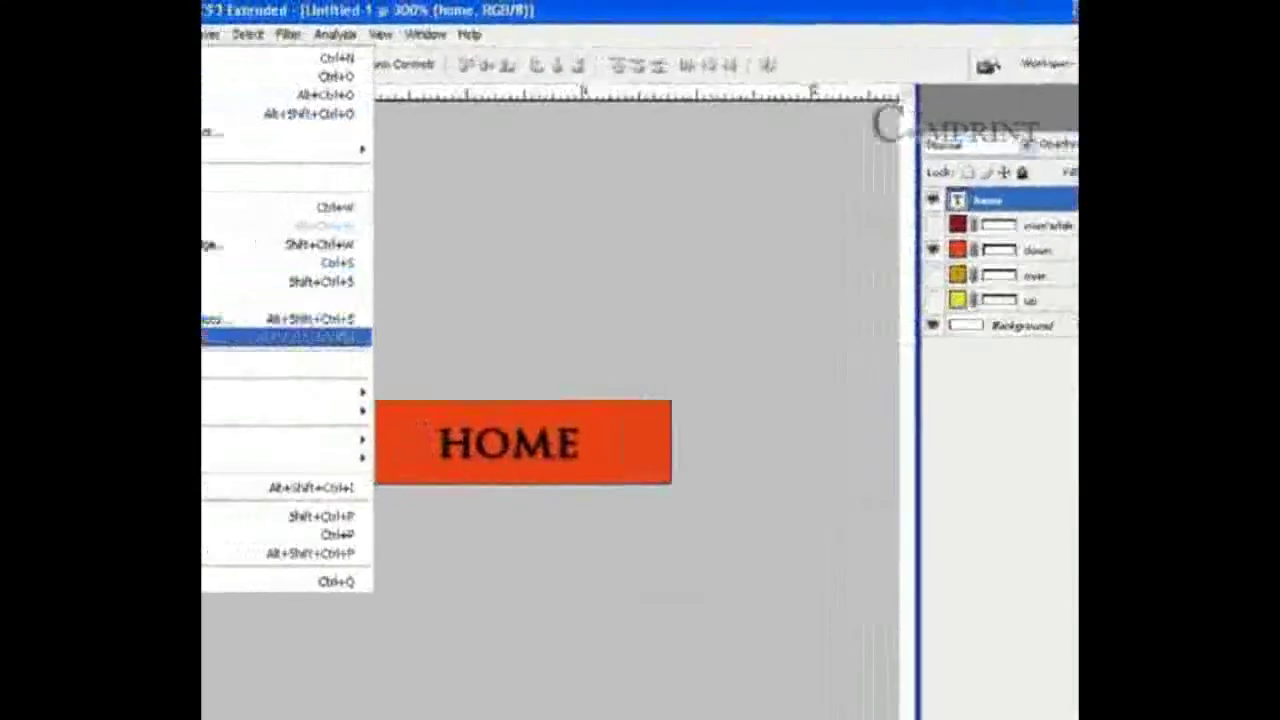
left_click(133, 274)
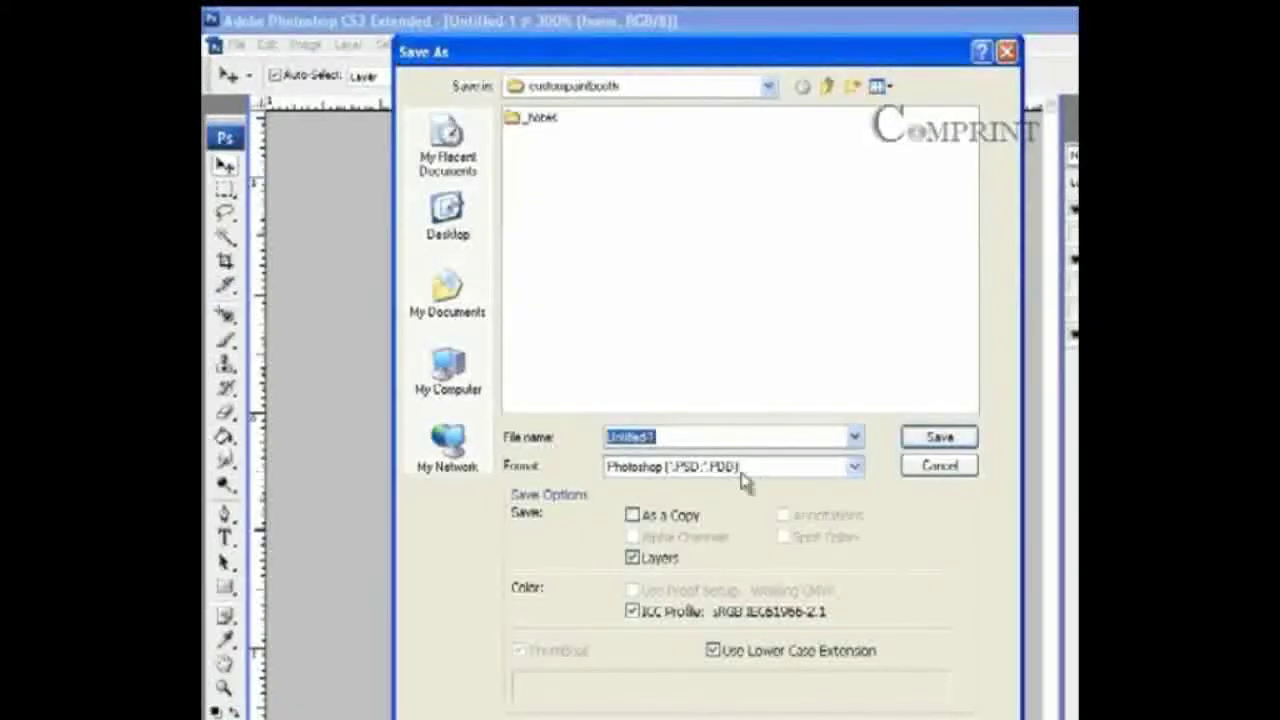
left_click(741, 474)
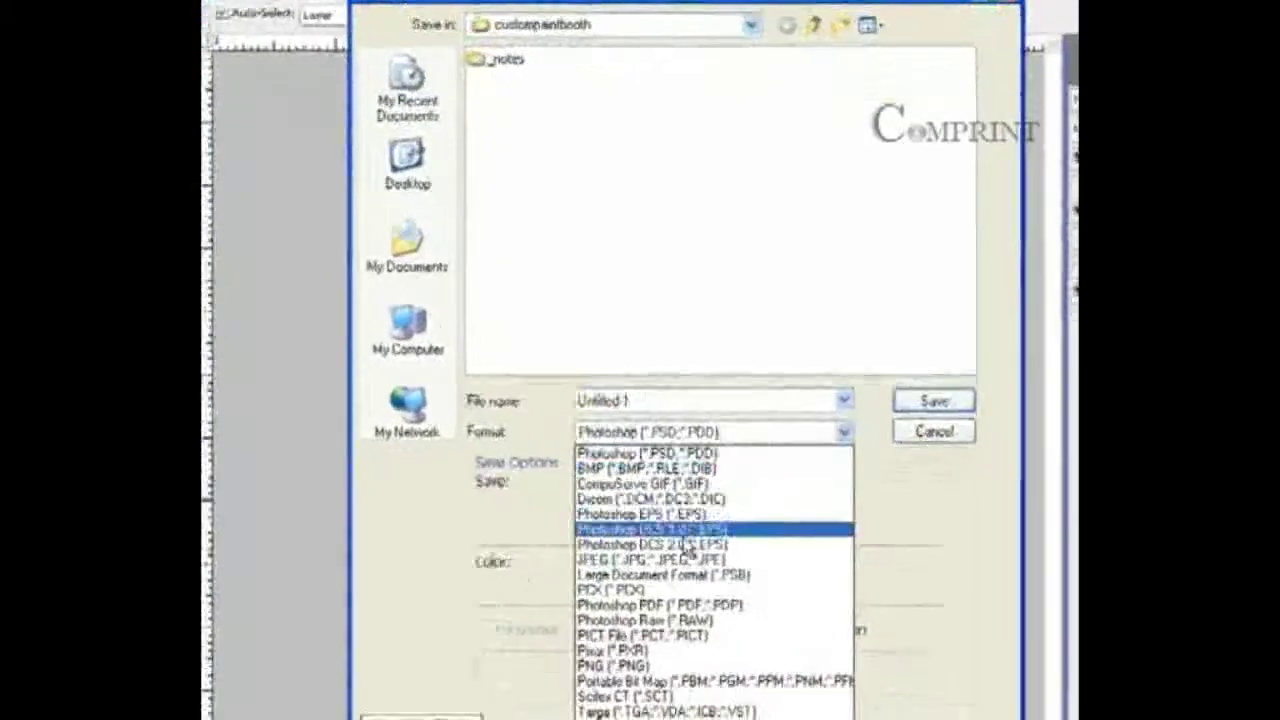
left_click(690, 664)
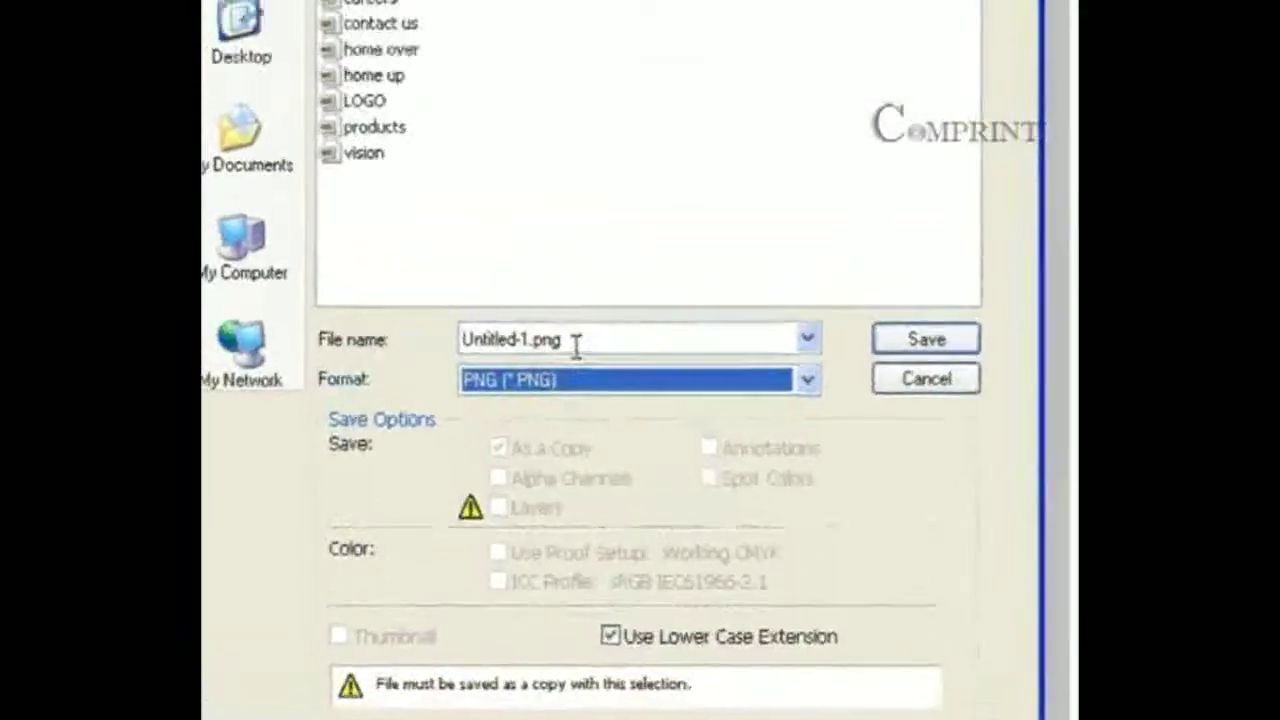
double_click(561, 237)
type("H")
key("Down")
key("Return")
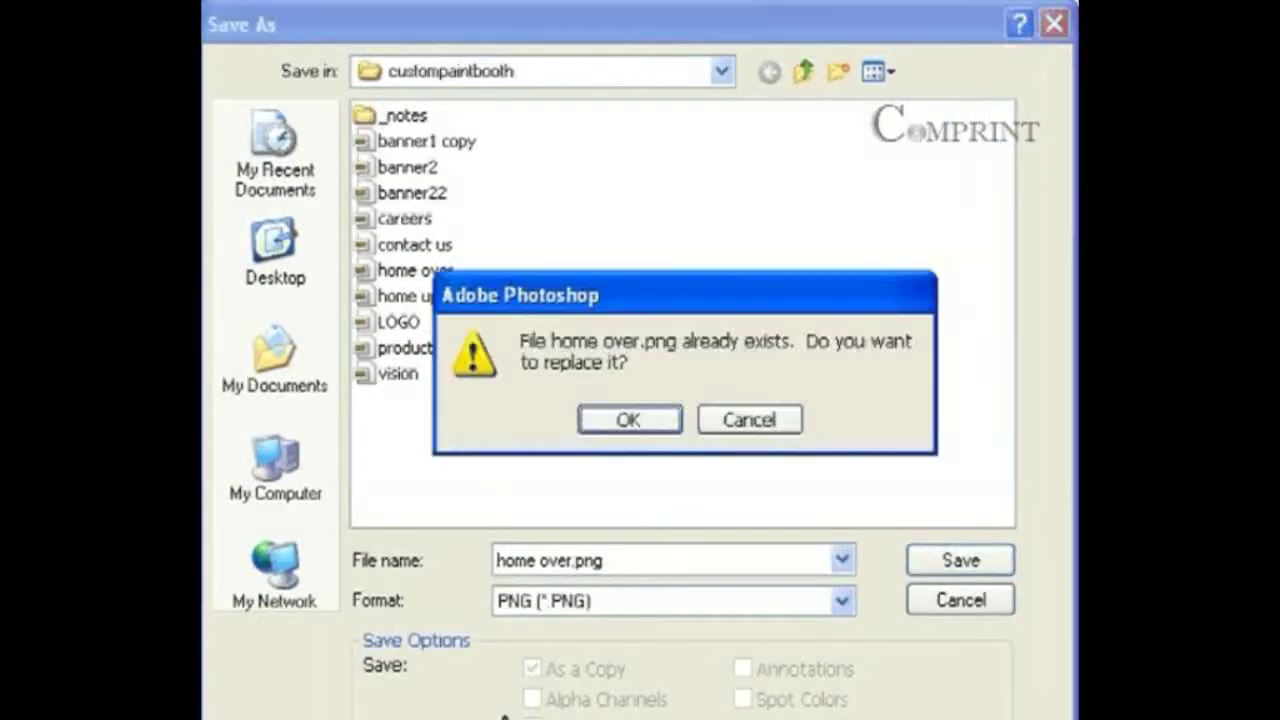
key("Escape")
Step: Name the PNG copy "home down" and save it without interlacing
type("home down")
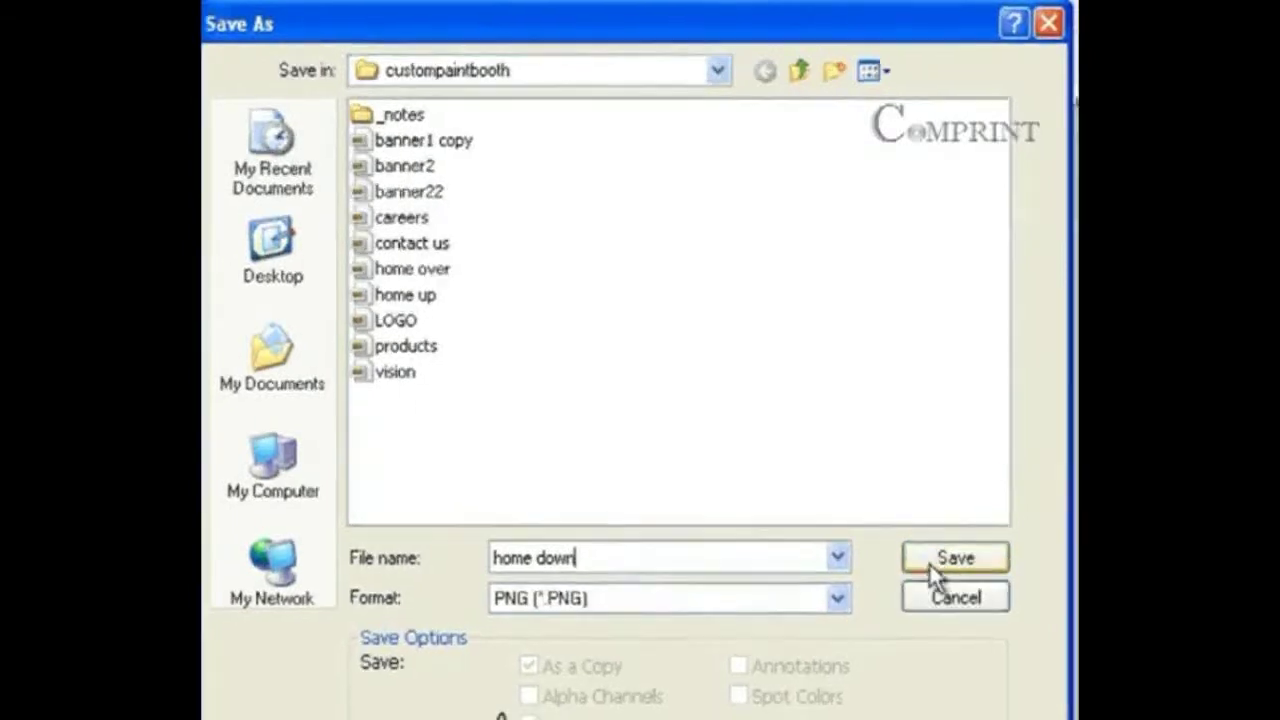
left_click(930, 565)
left_click(594, 386)
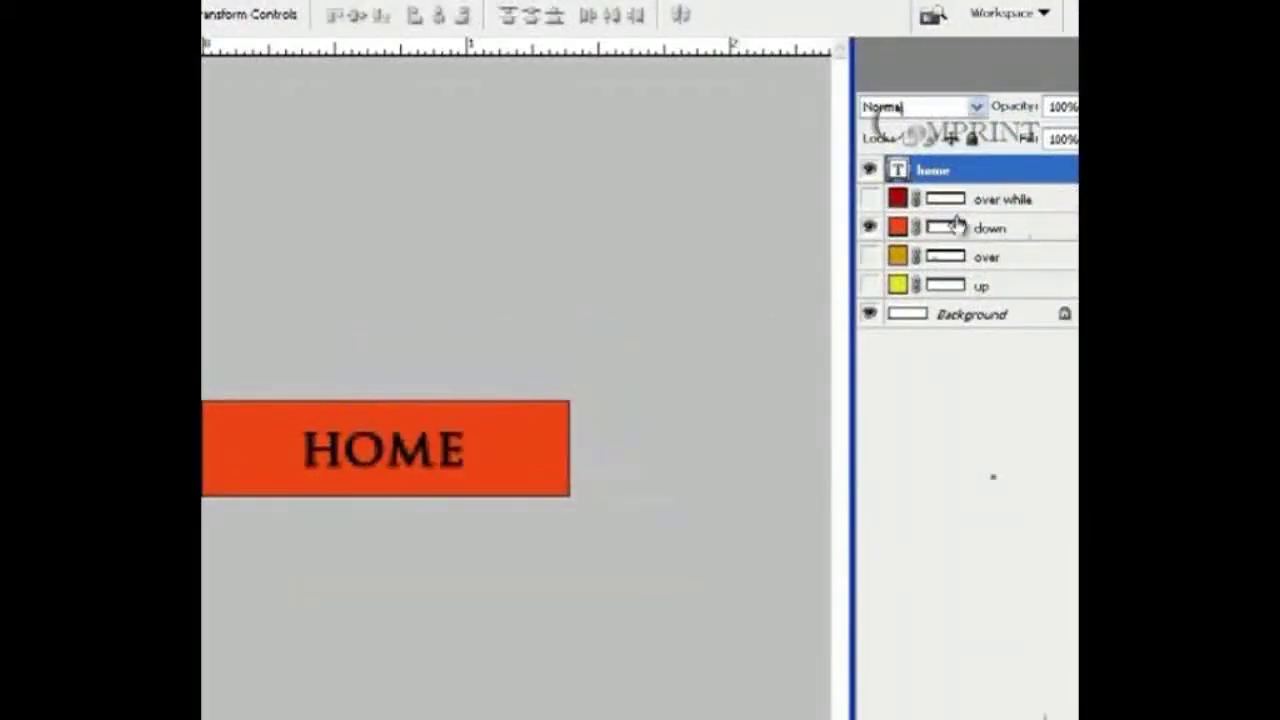
Step: Show the "over while" layer, hide the "down" layer and save a non-interlaced PNG copy named "home over while" in the custompaintbooth folder
left_click(870, 229)
left_click(870, 200)
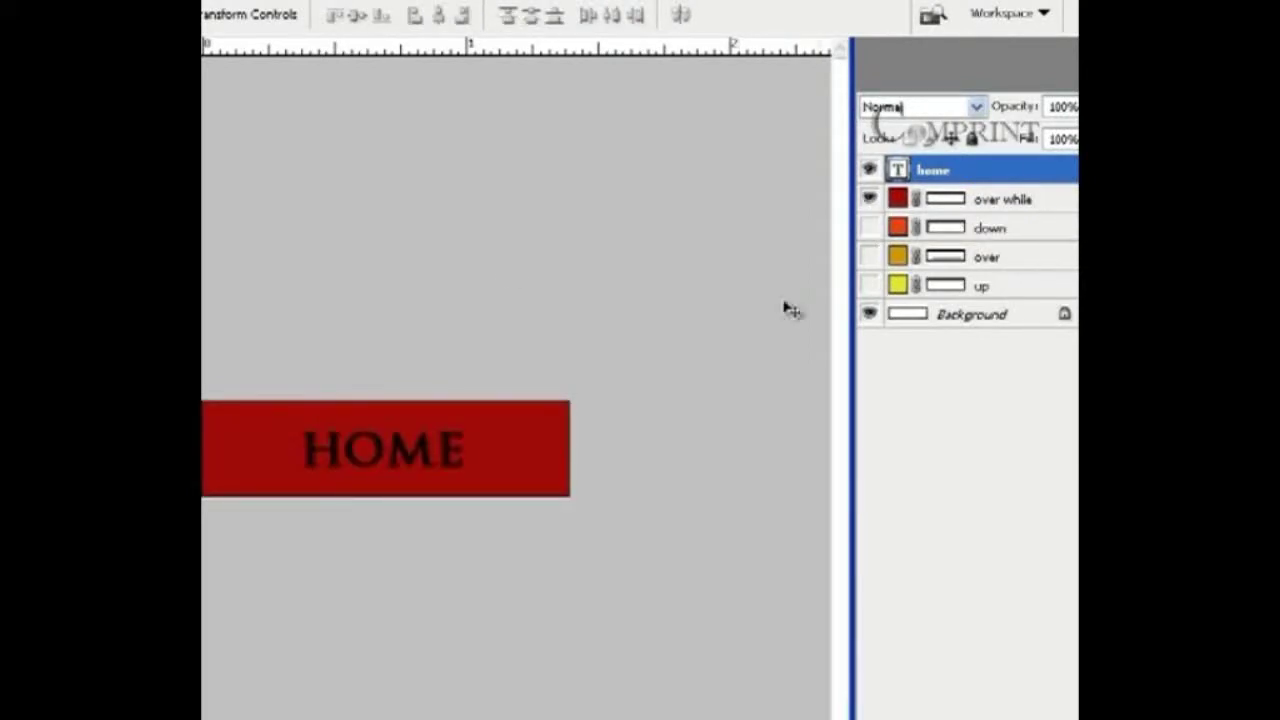
left_click(241, 22)
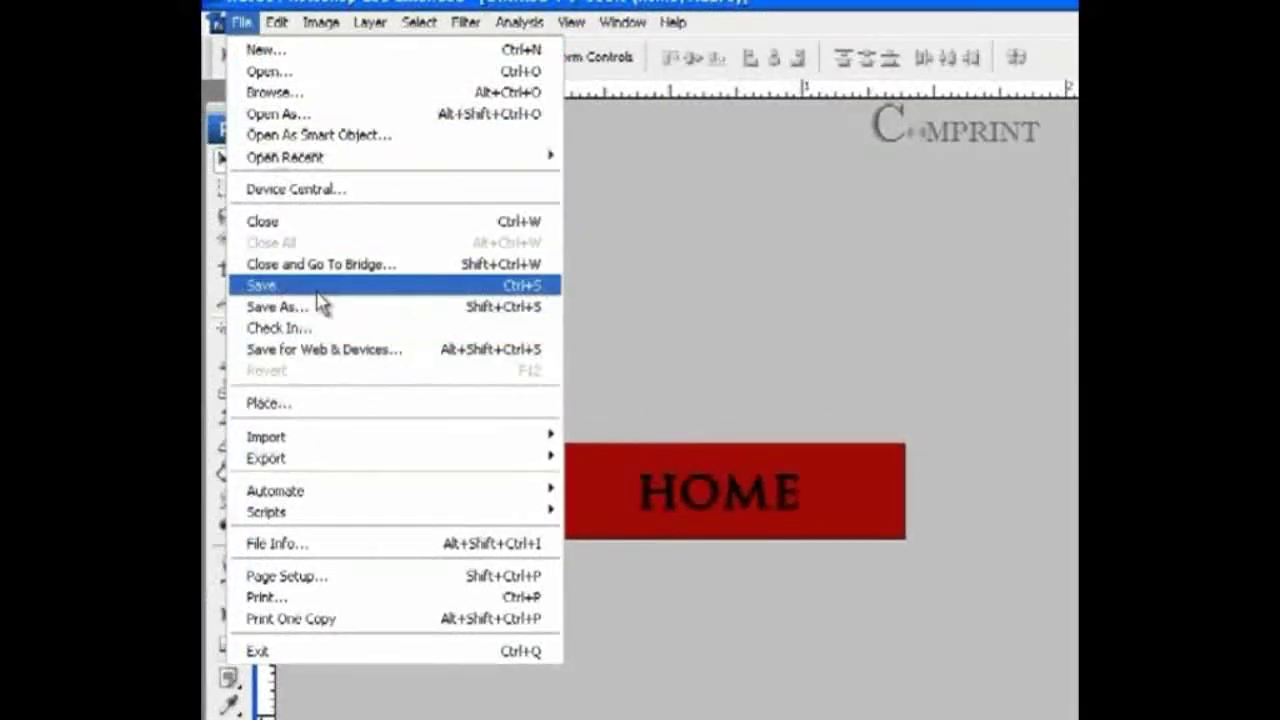
left_click(322, 307)
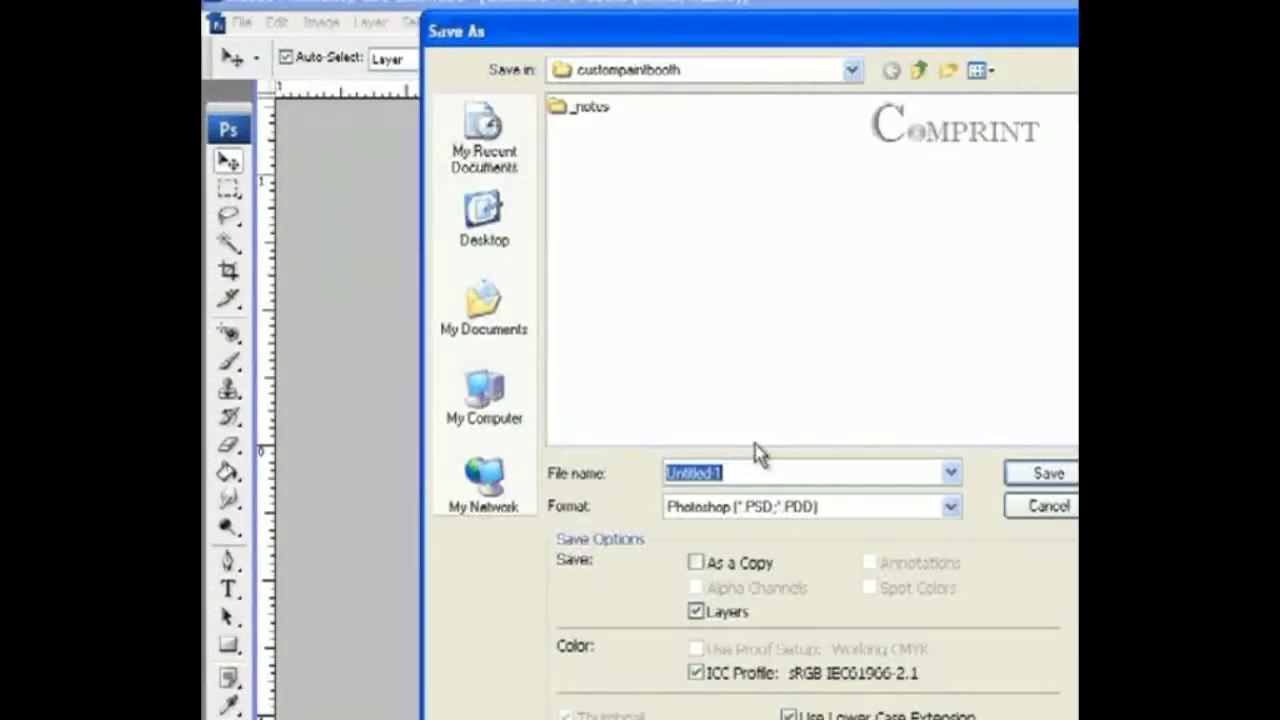
left_click(725, 510)
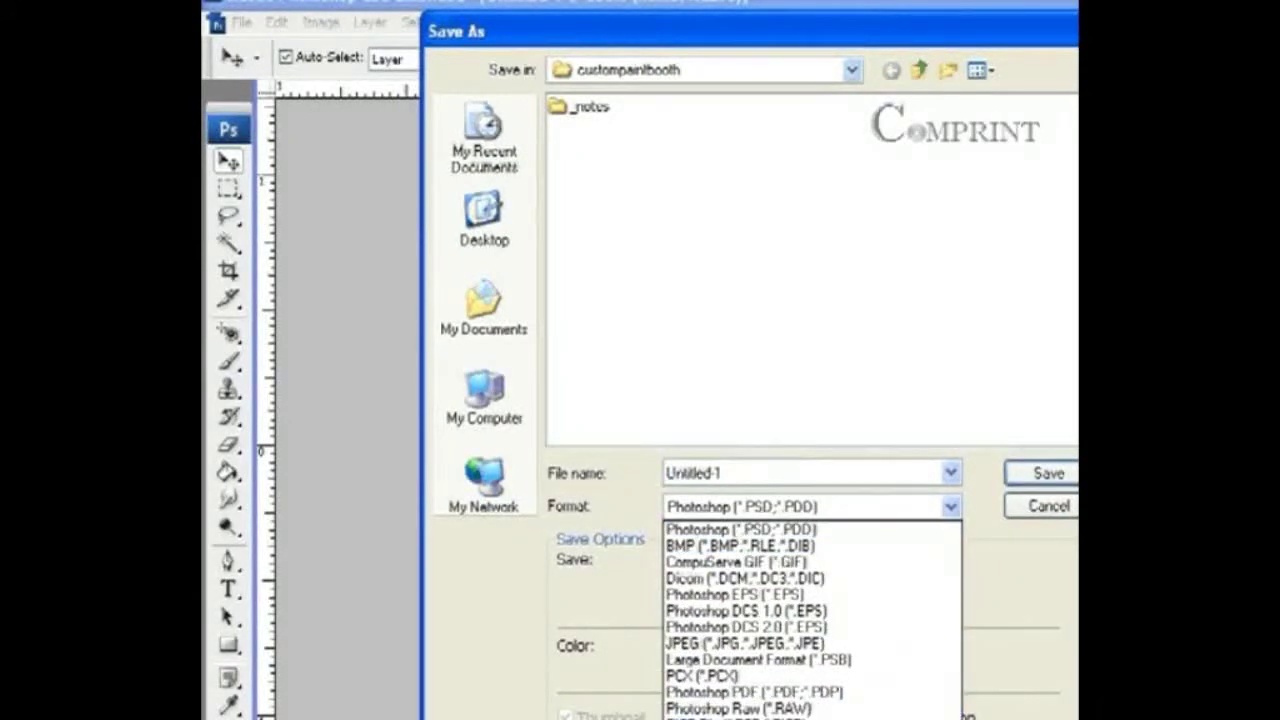
left_click(740, 716)
left_click_drag(765, 474, 591, 466)
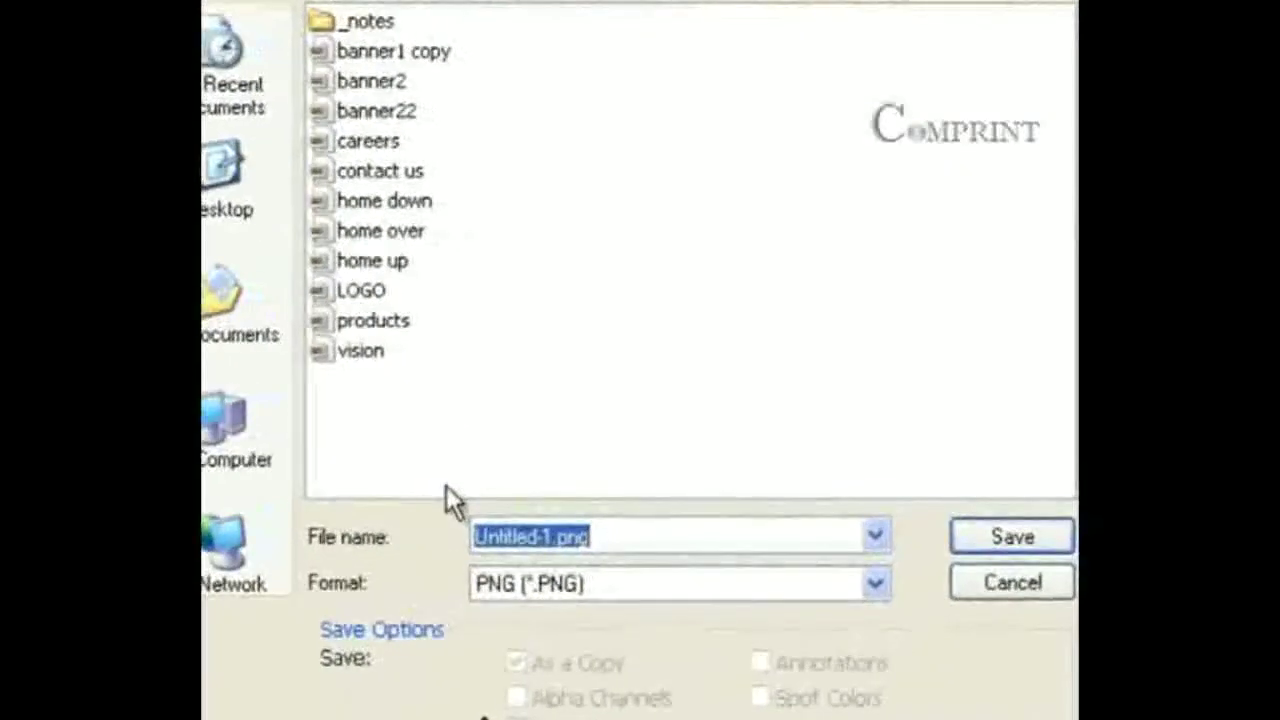
type("home ove")
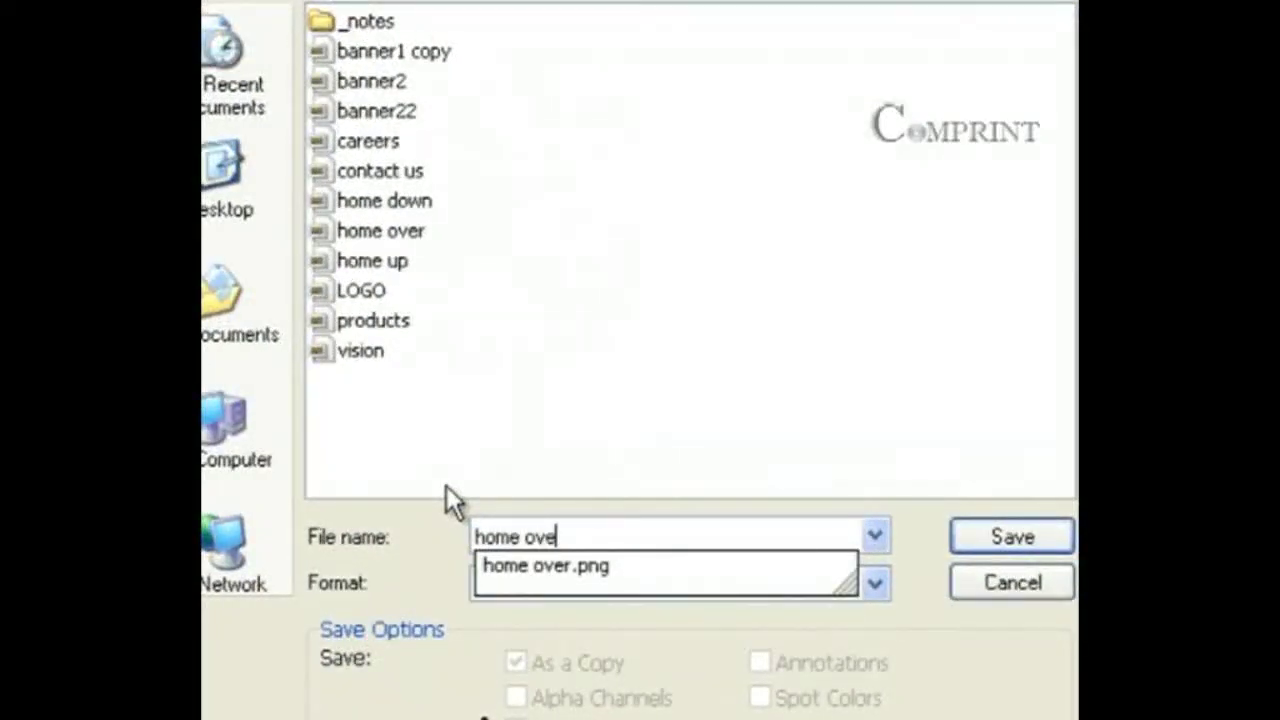
type("r while")
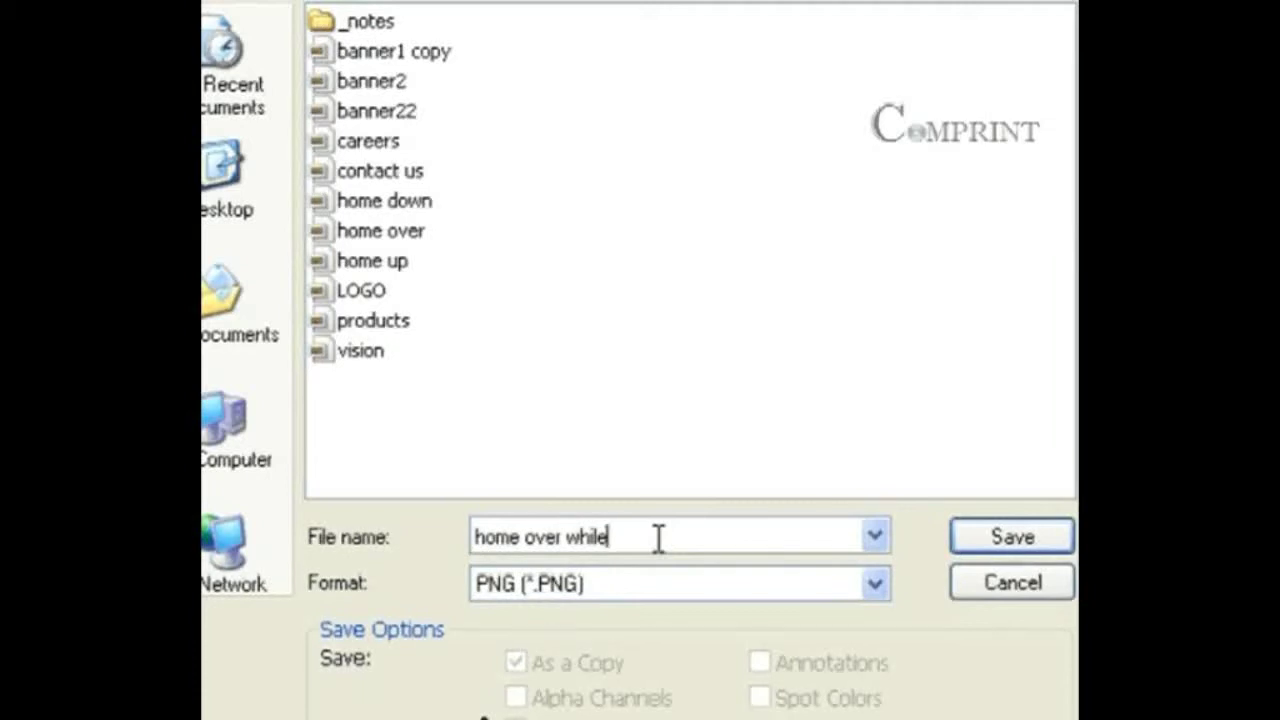
left_click(980, 537)
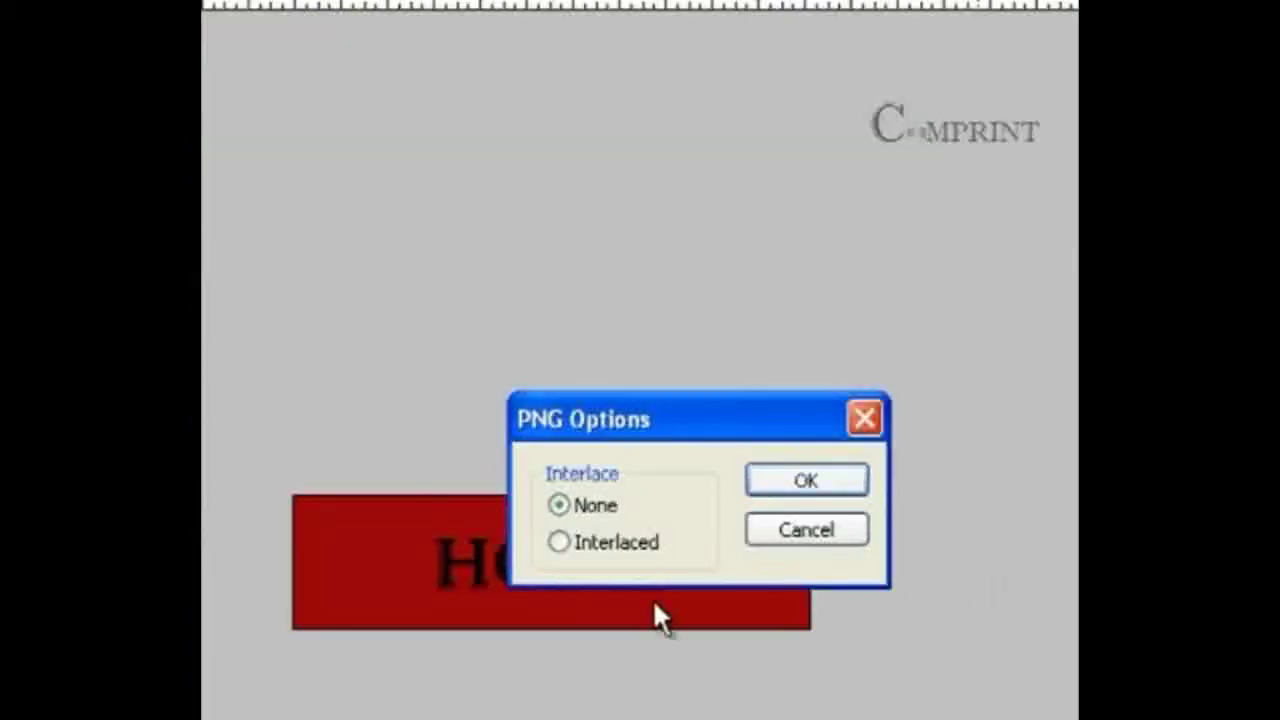
left_click(862, 492)
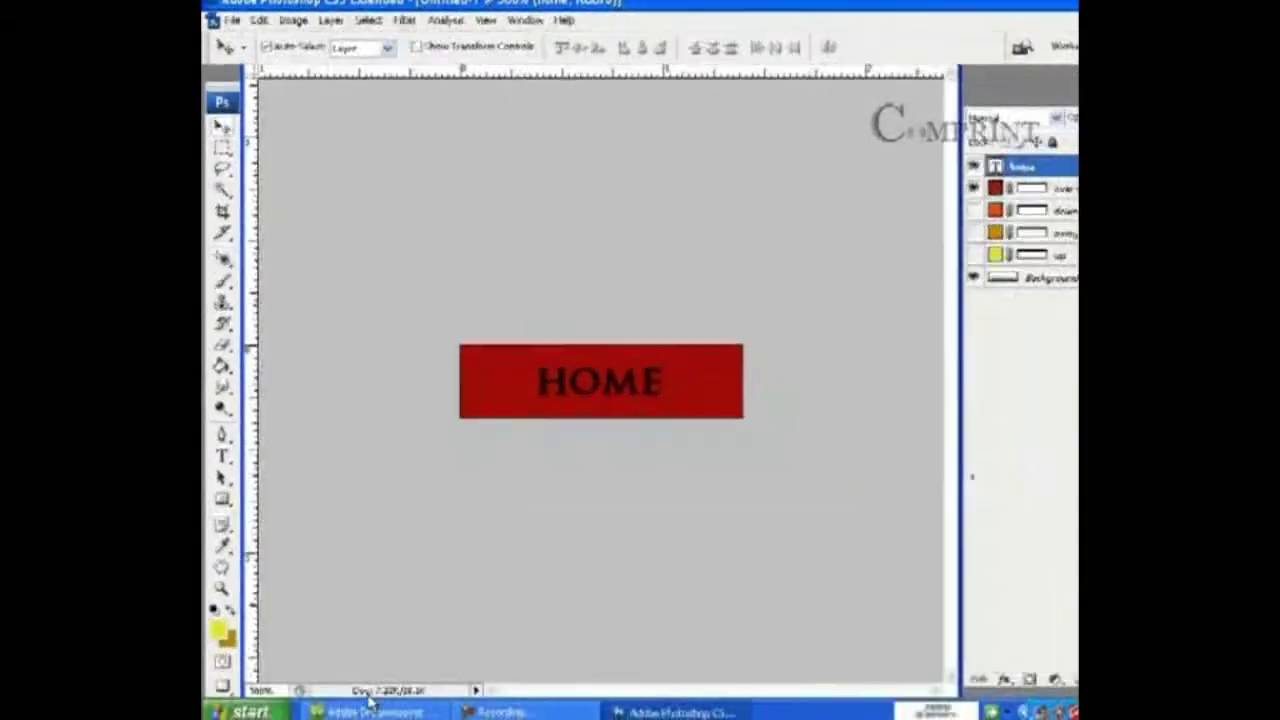
Step: Switch to Dreamweaver and start inserting a navigation bar in layout-eng.html with its first element named "home"
left_click(368, 708)
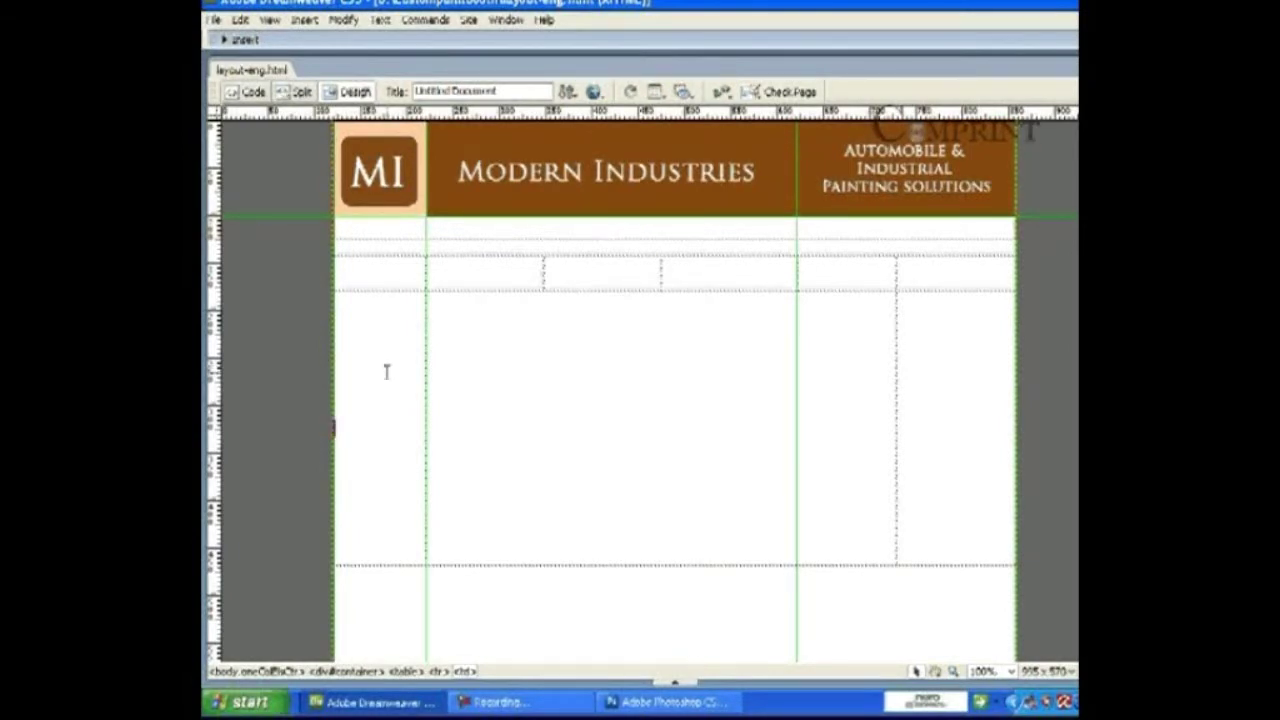
left_click(304, 19)
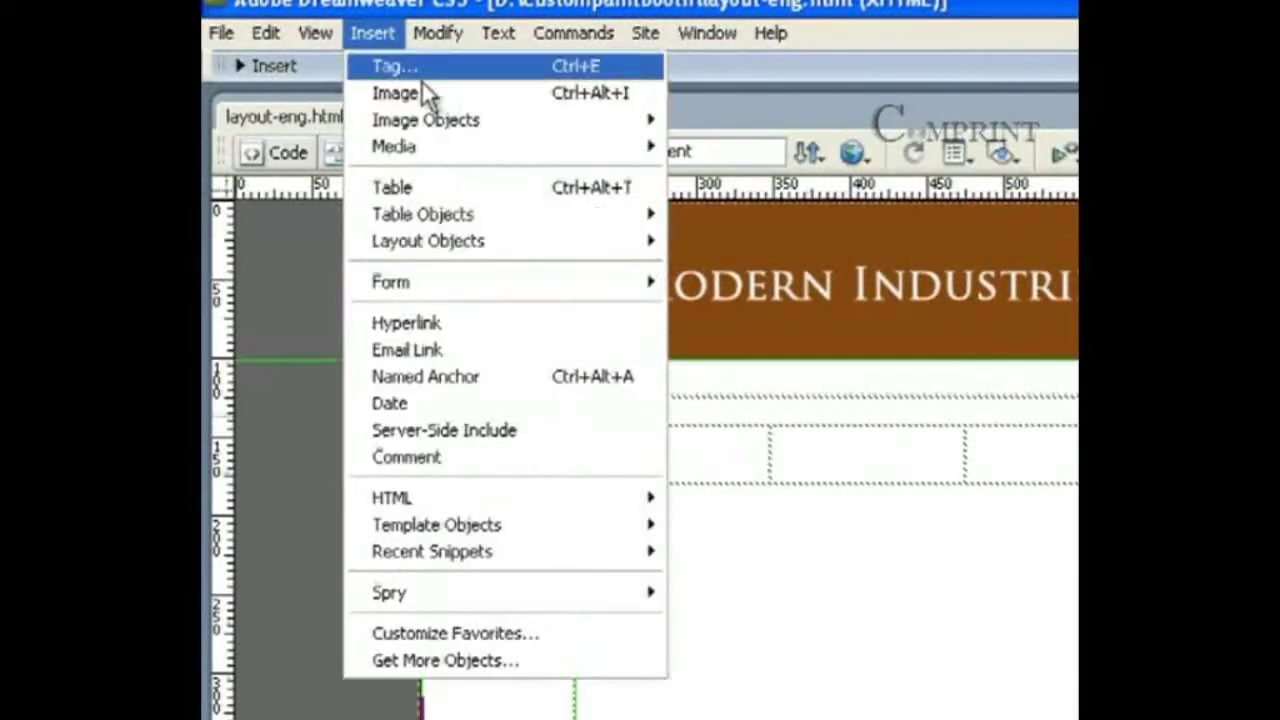
mouse_move(452, 121)
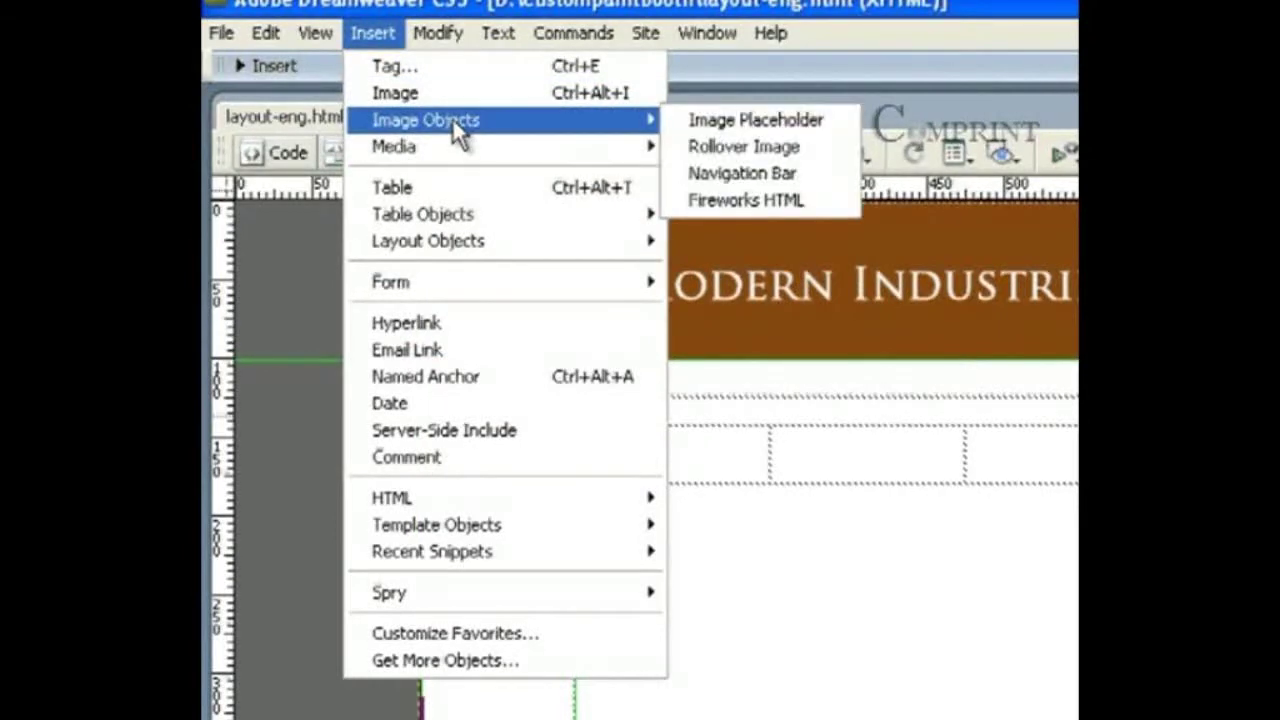
left_click(775, 174)
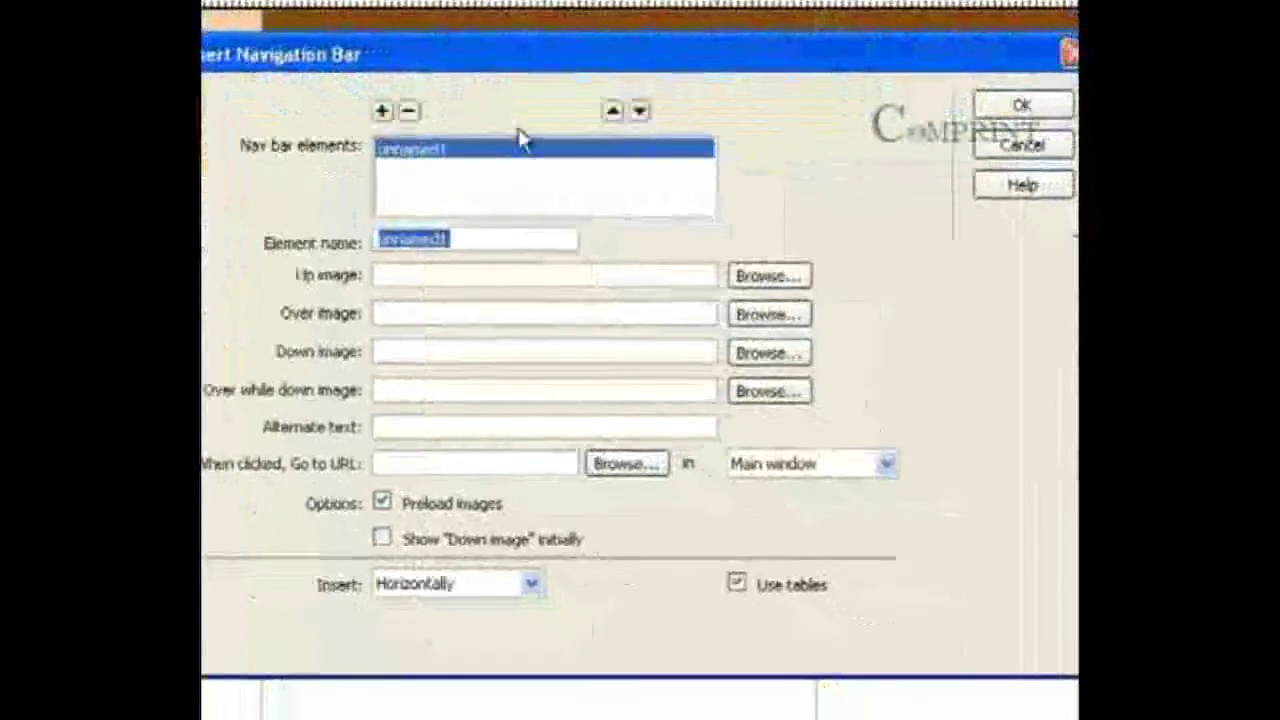
left_click_drag(400, 50, 571, 109)
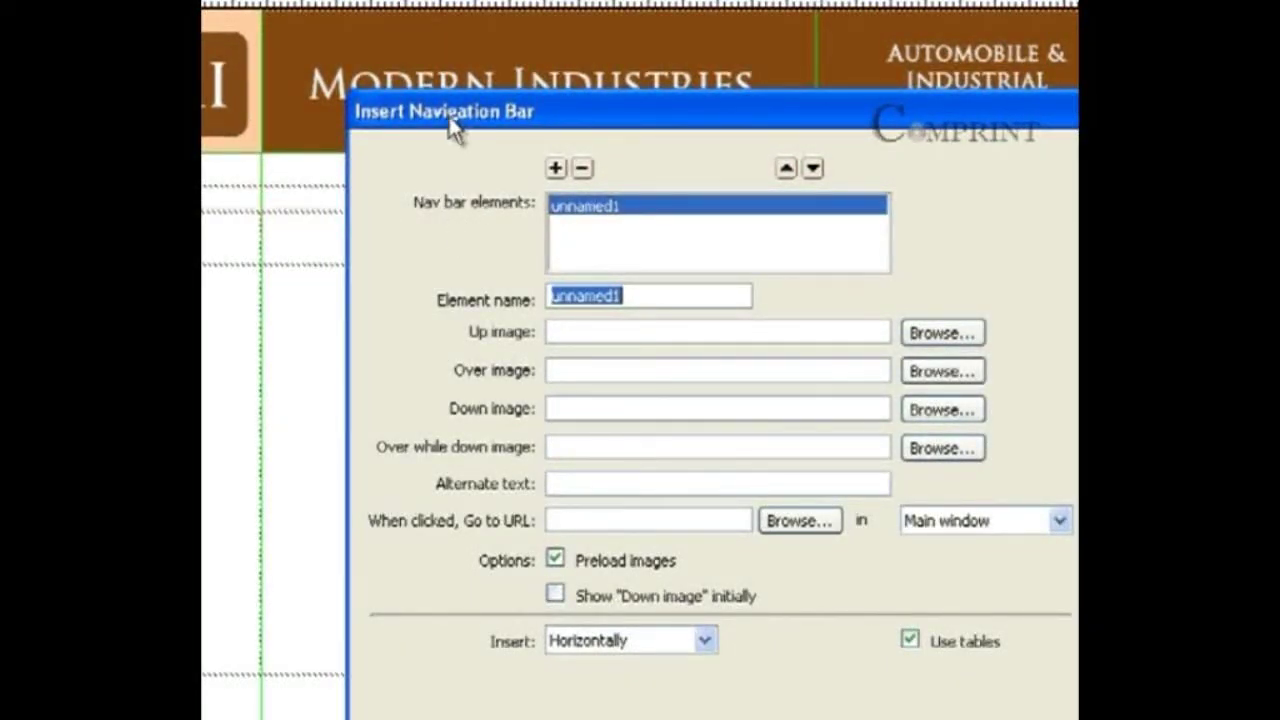
left_click_drag(480, 110, 458, 110)
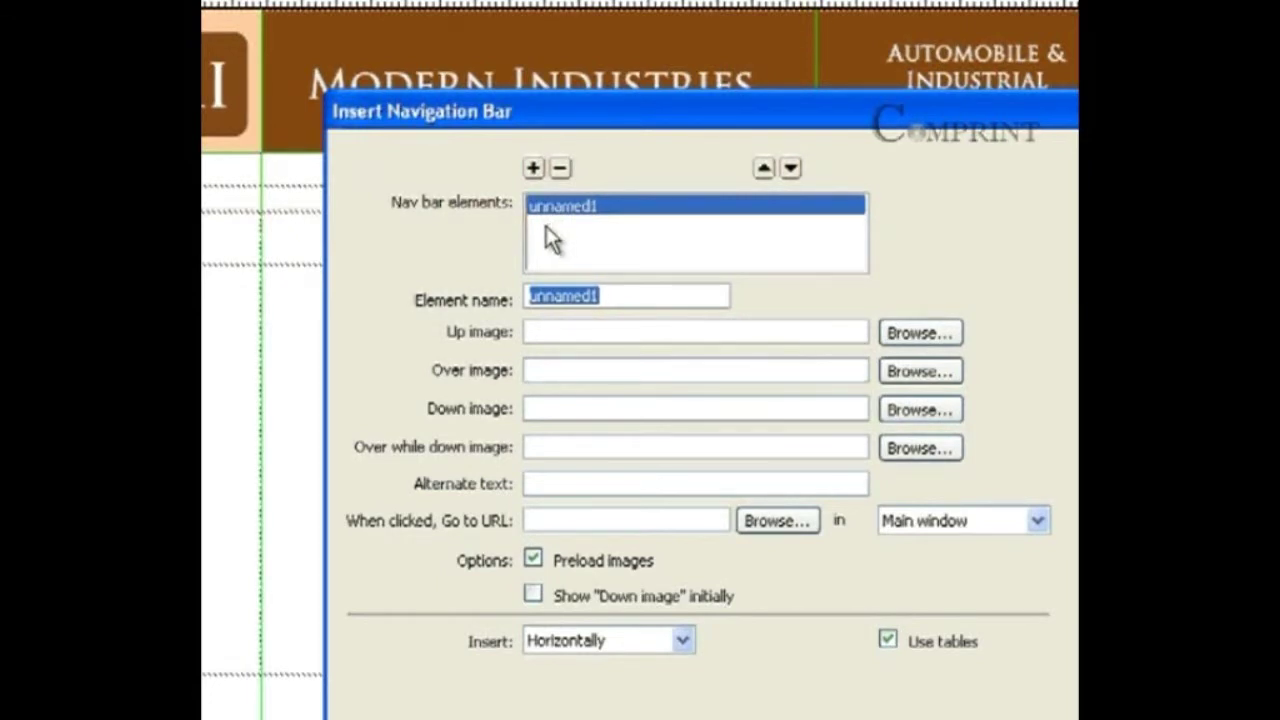
left_click_drag(469, 118, 447, 112)
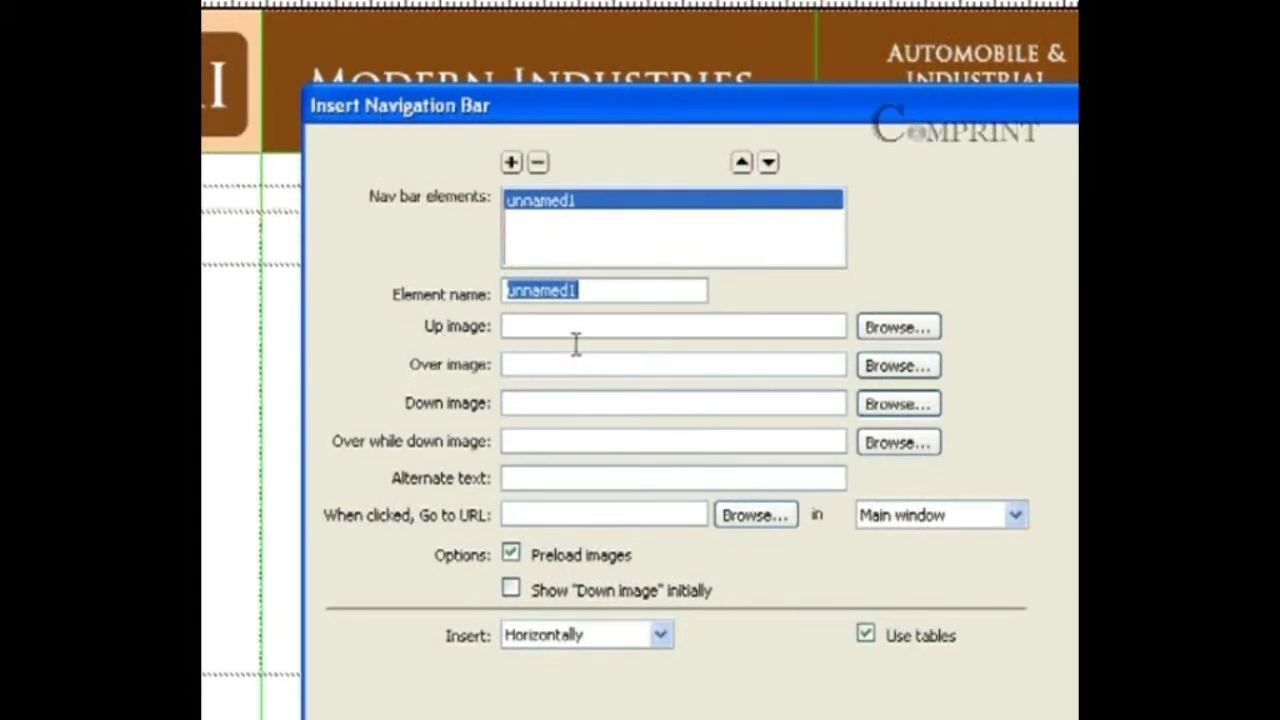
type("home")
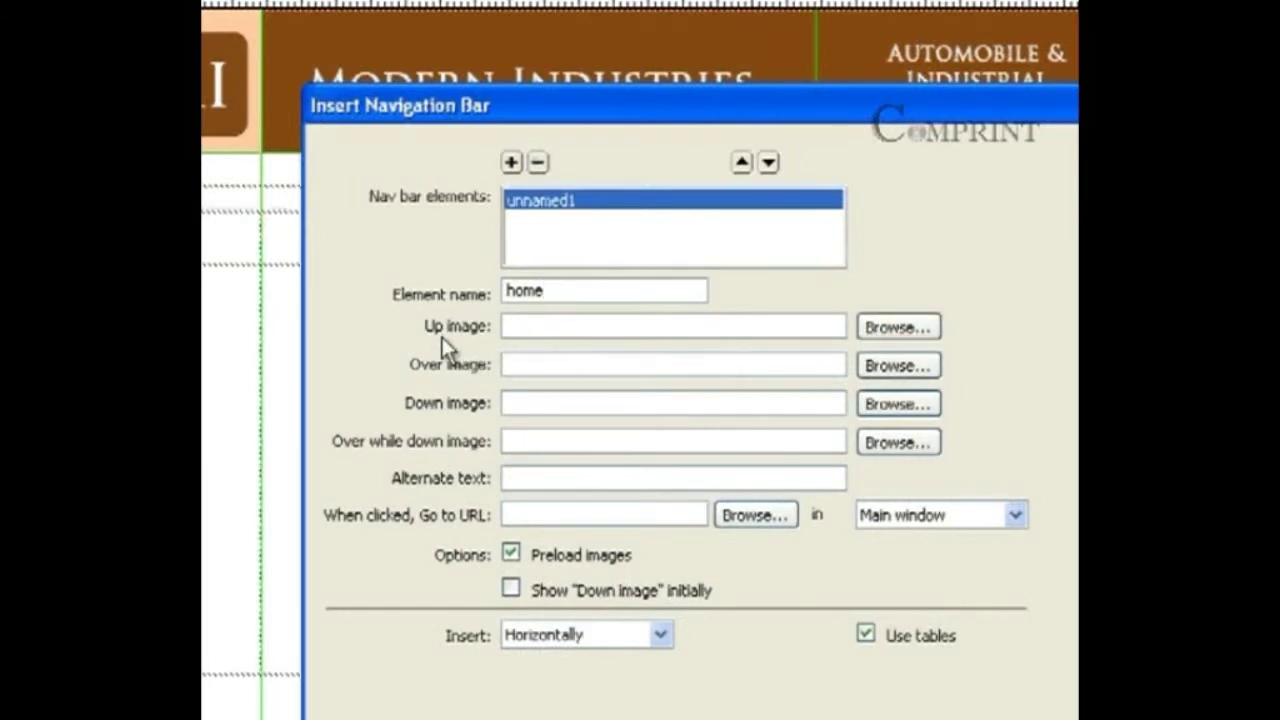
Step: Assign home up.png as the home element's up image and home over.png as its over image
left_click(883, 328)
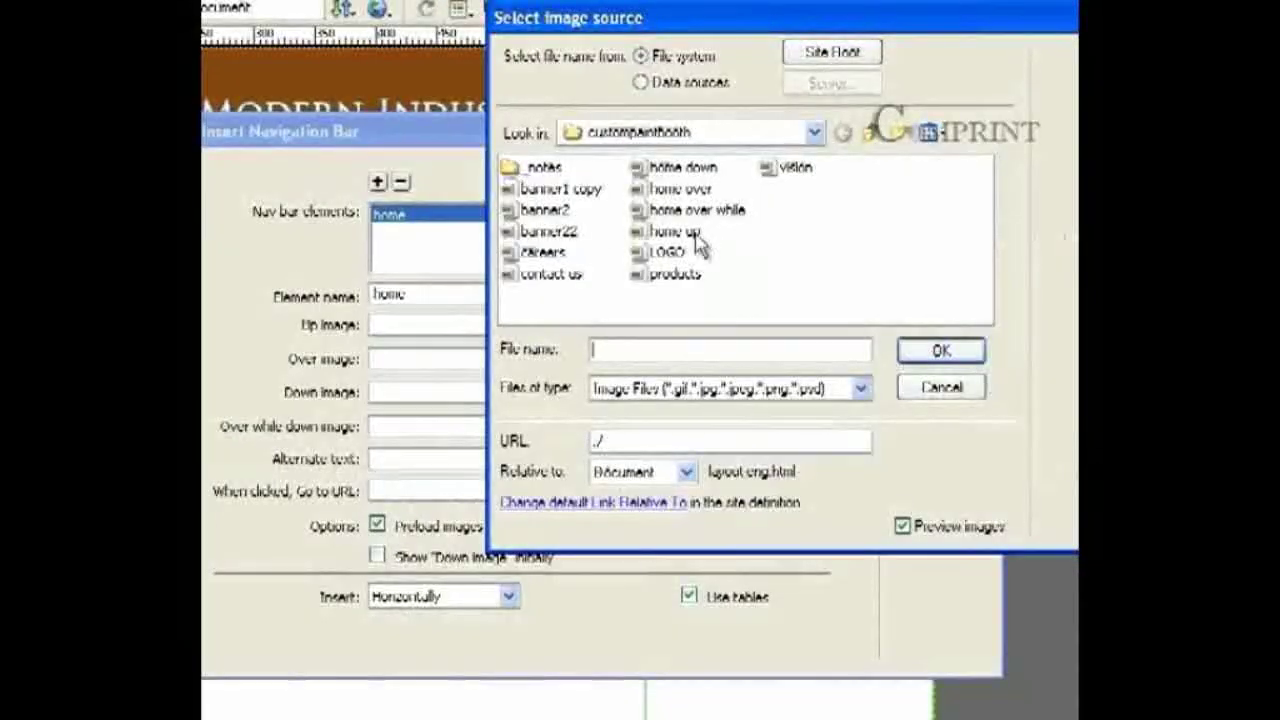
left_click(675, 231)
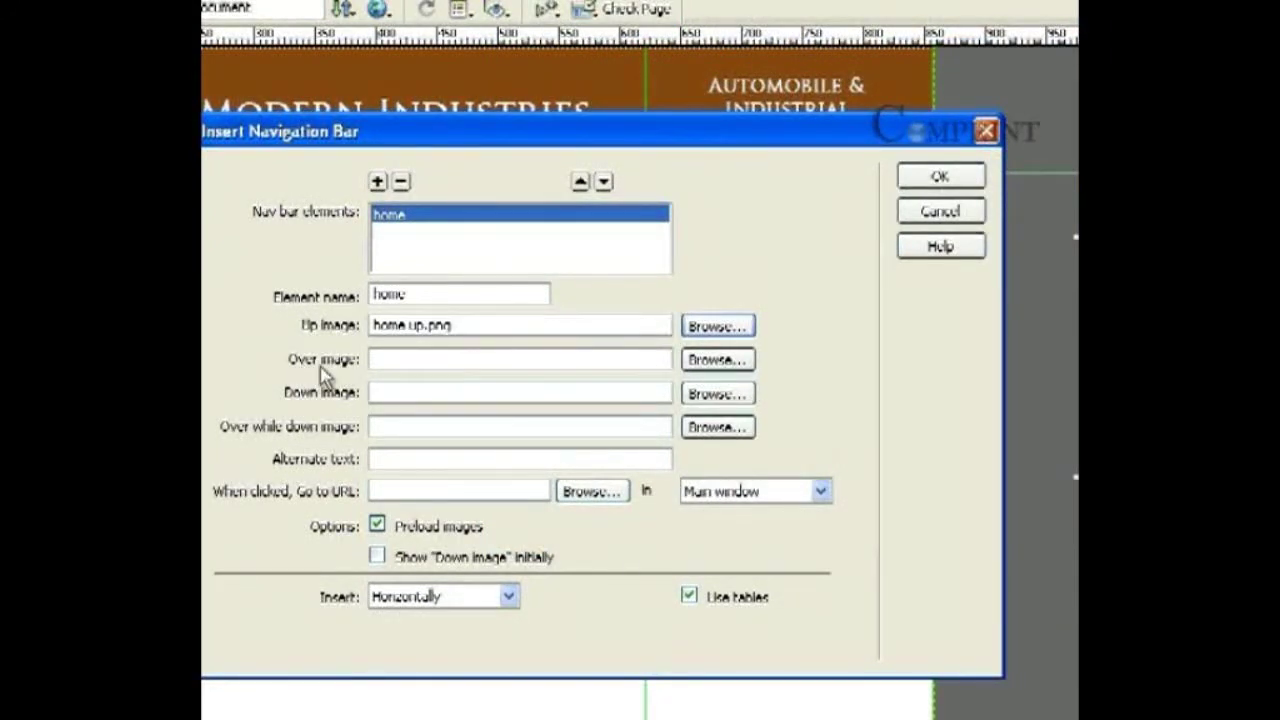
left_click(716, 359)
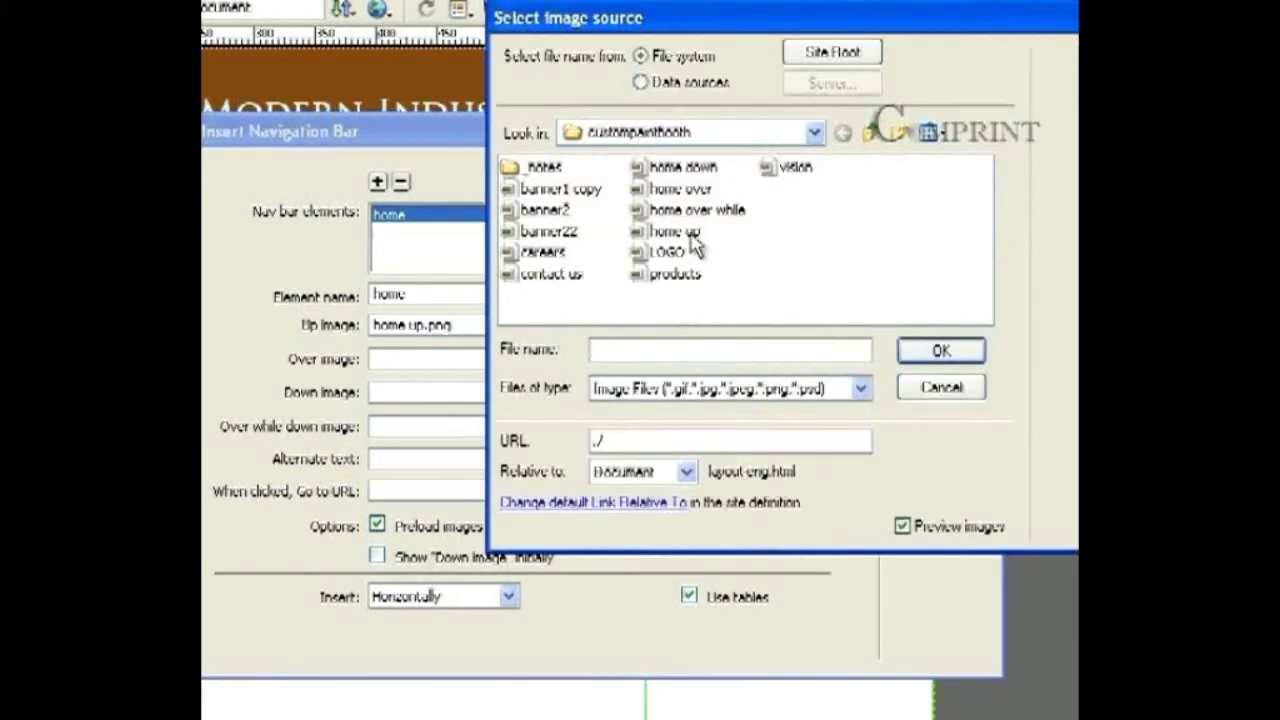
left_click(688, 190)
left_click(937, 353)
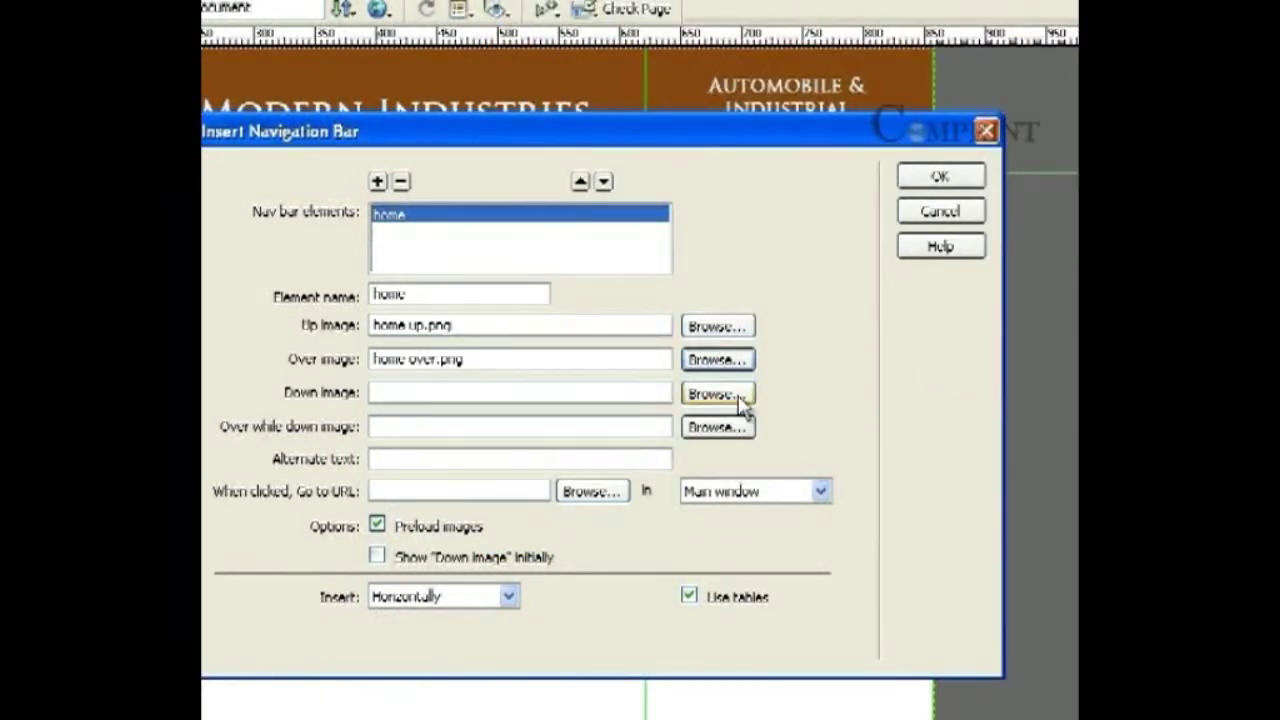
Step: Assign home down.png as the home element's down image and home over while.png as its over while down image
left_click(741, 397)
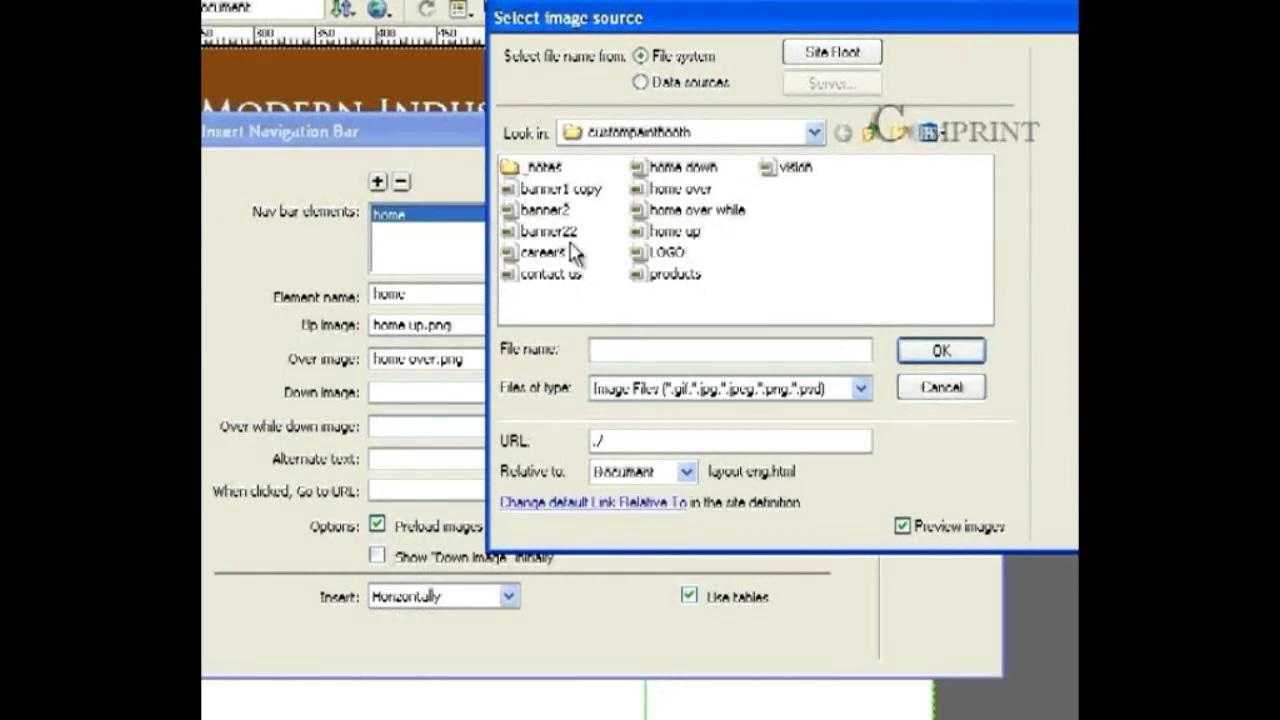
left_click(683, 167)
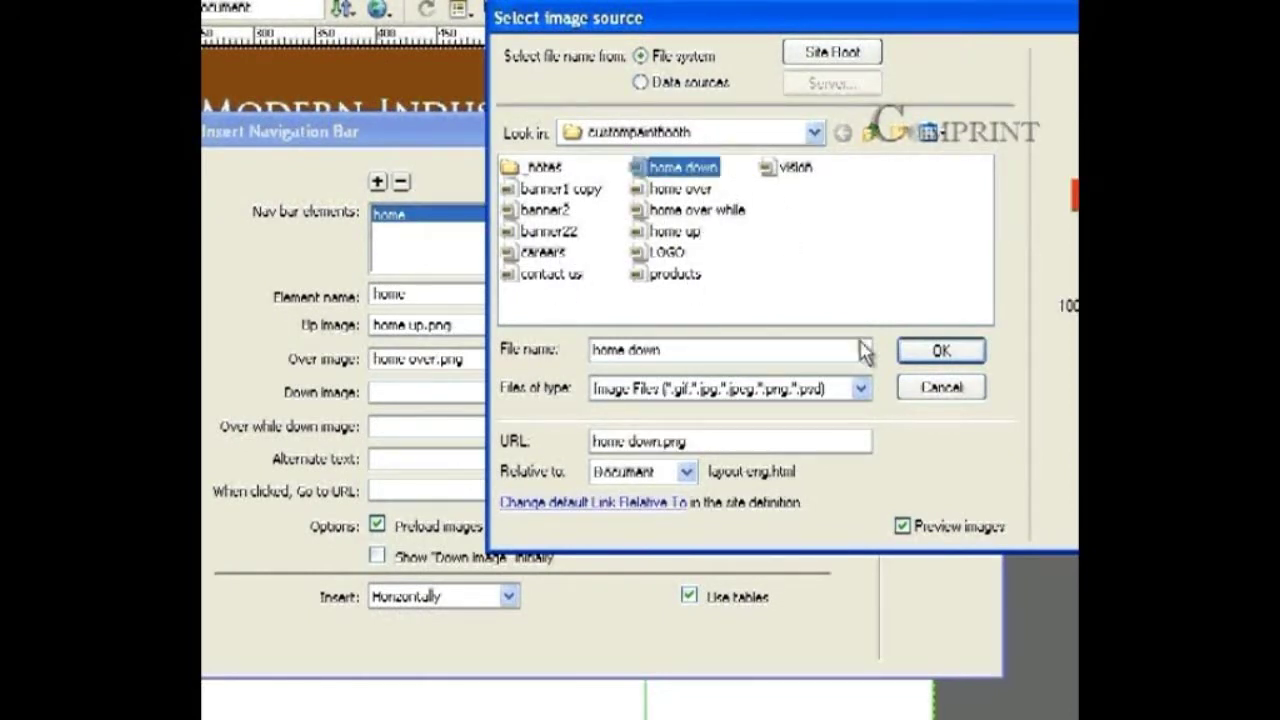
left_click(909, 349)
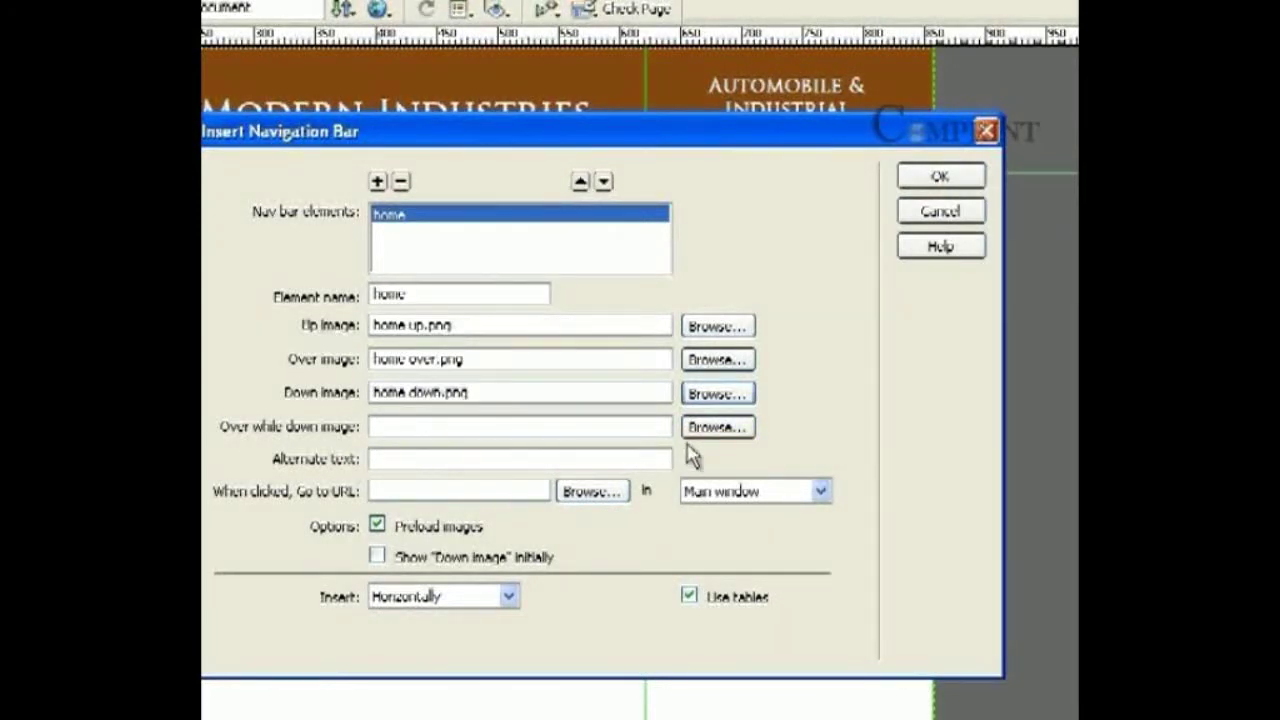
left_click(702, 428)
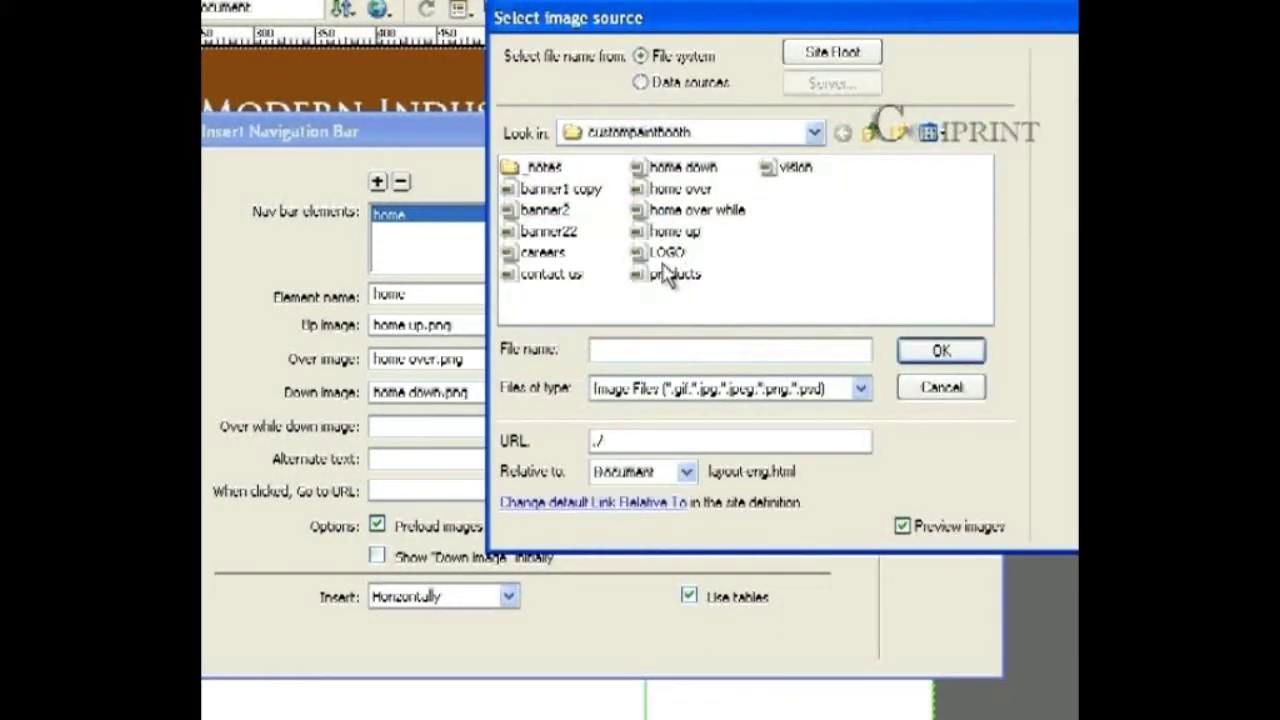
left_click(704, 212)
left_click(928, 348)
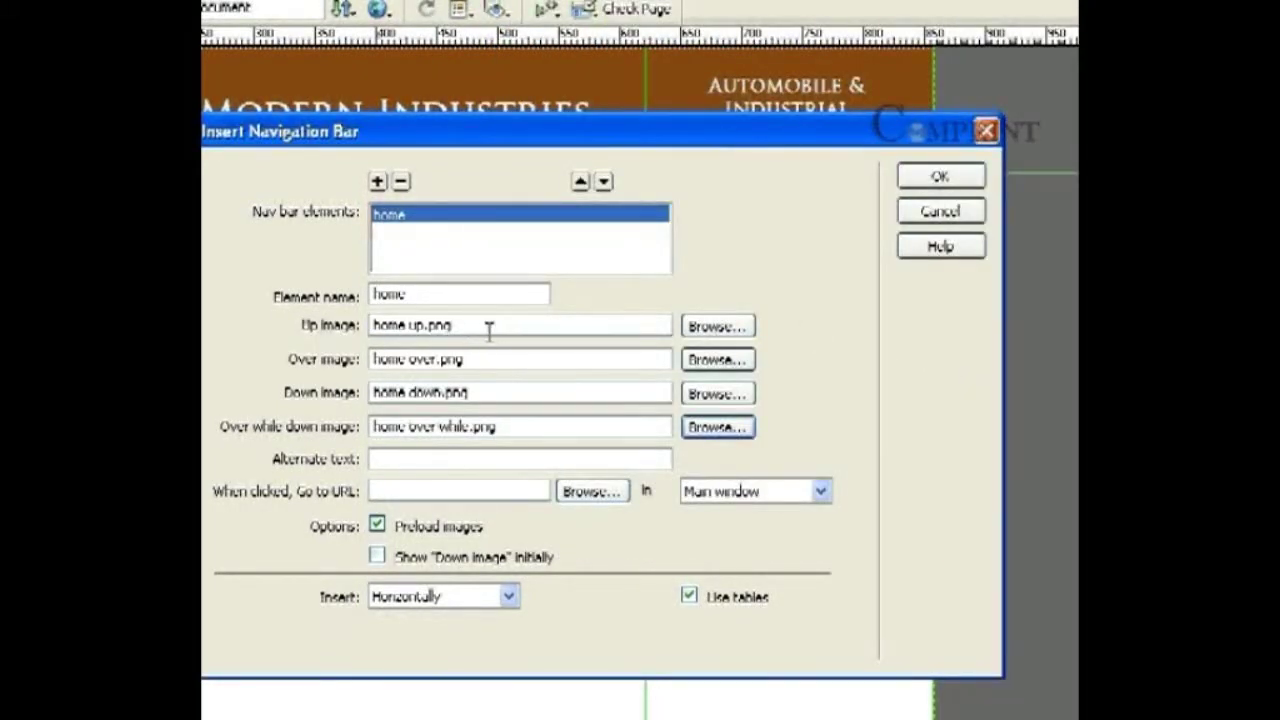
Step: Insert the horizontal navigation bar with the home element into the page
left_click(480, 358)
left_click(472, 392)
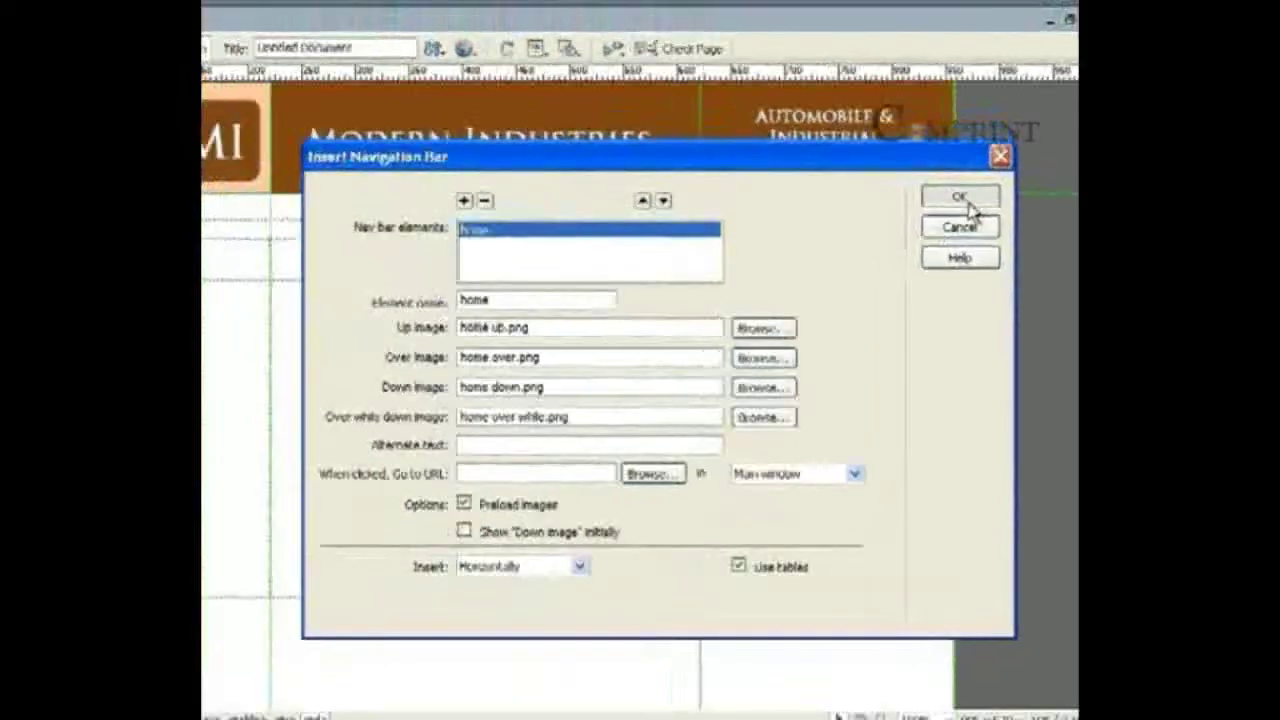
left_click(960, 198)
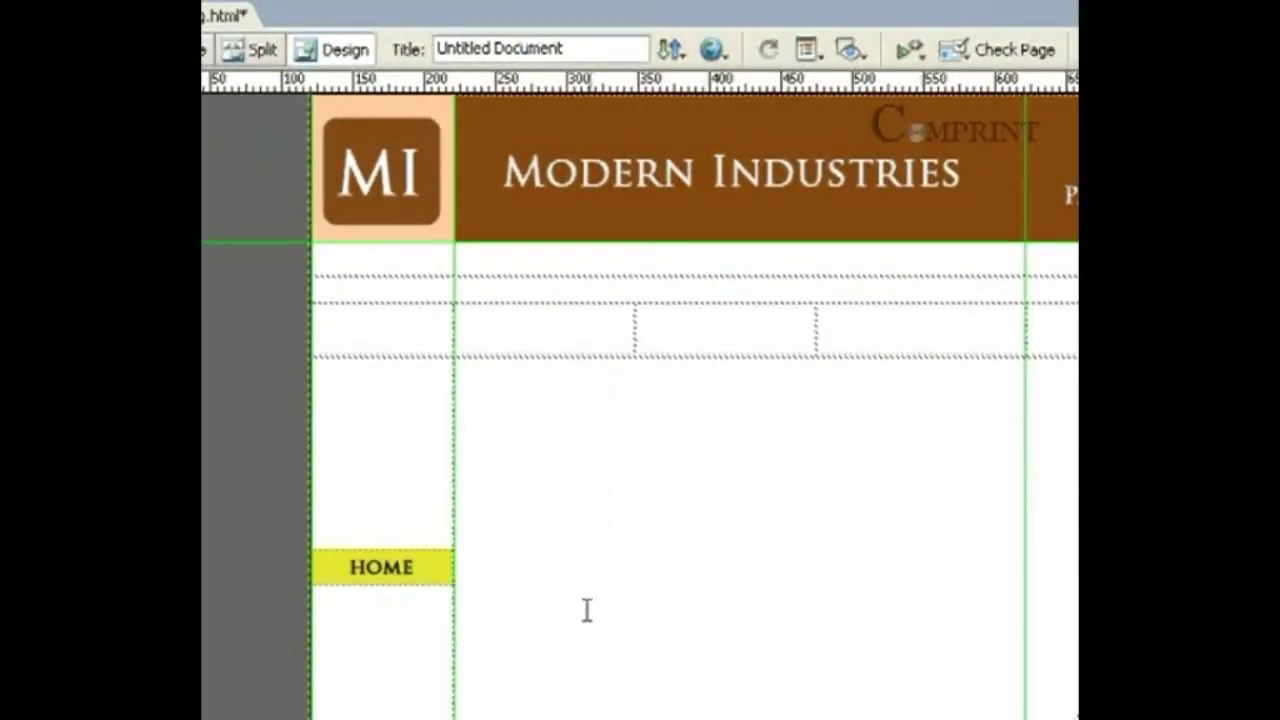
Step: Preview the page in IExplore, saving the changes to layout-eng
left_click(714, 50)
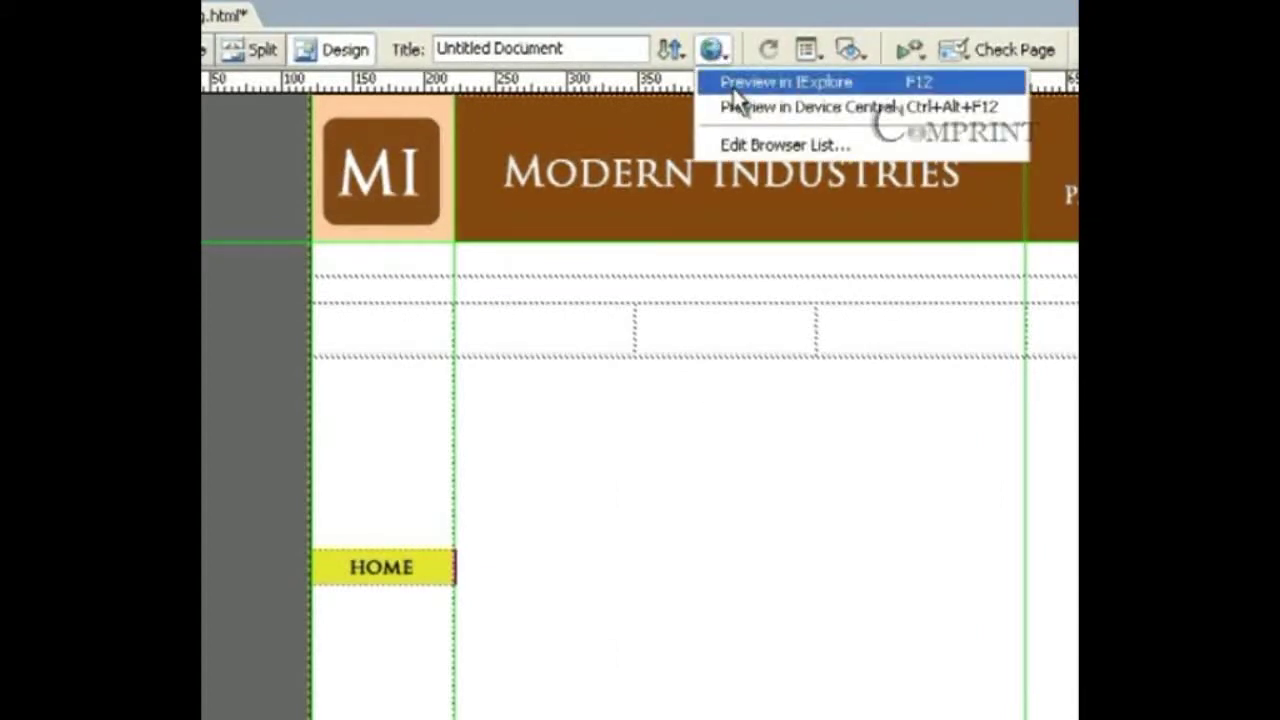
left_click(740, 82)
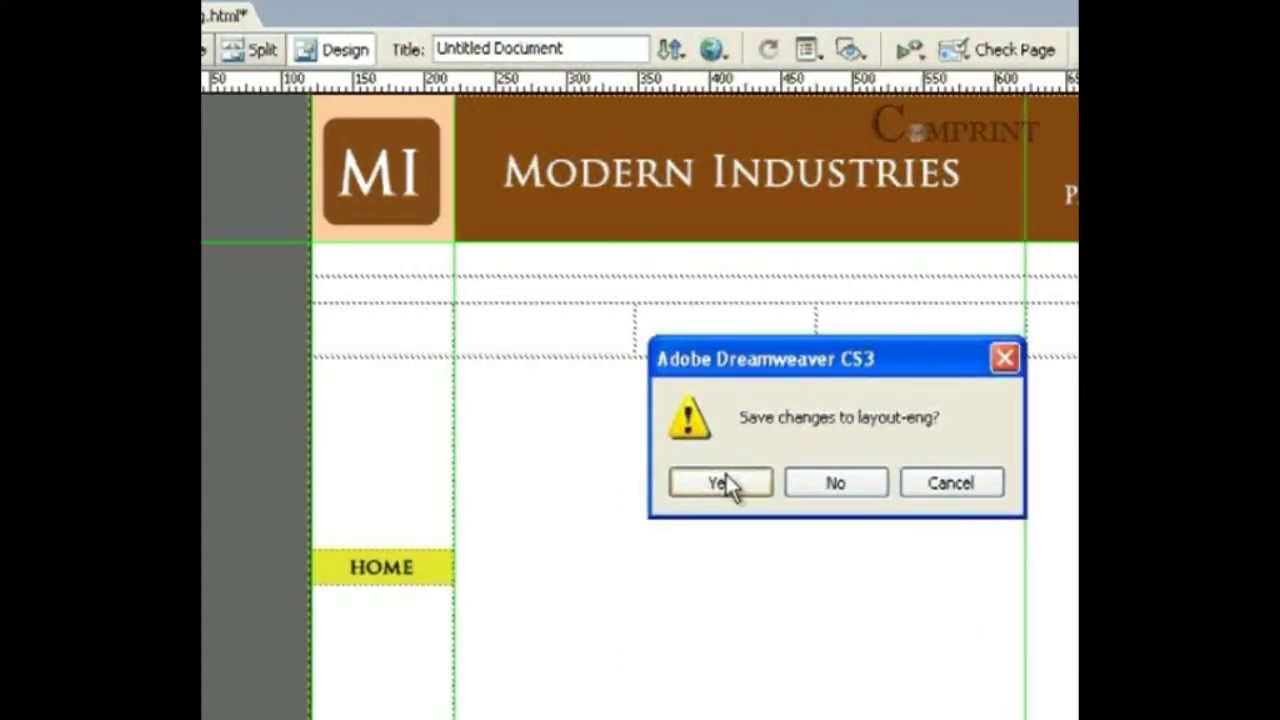
left_click(724, 483)
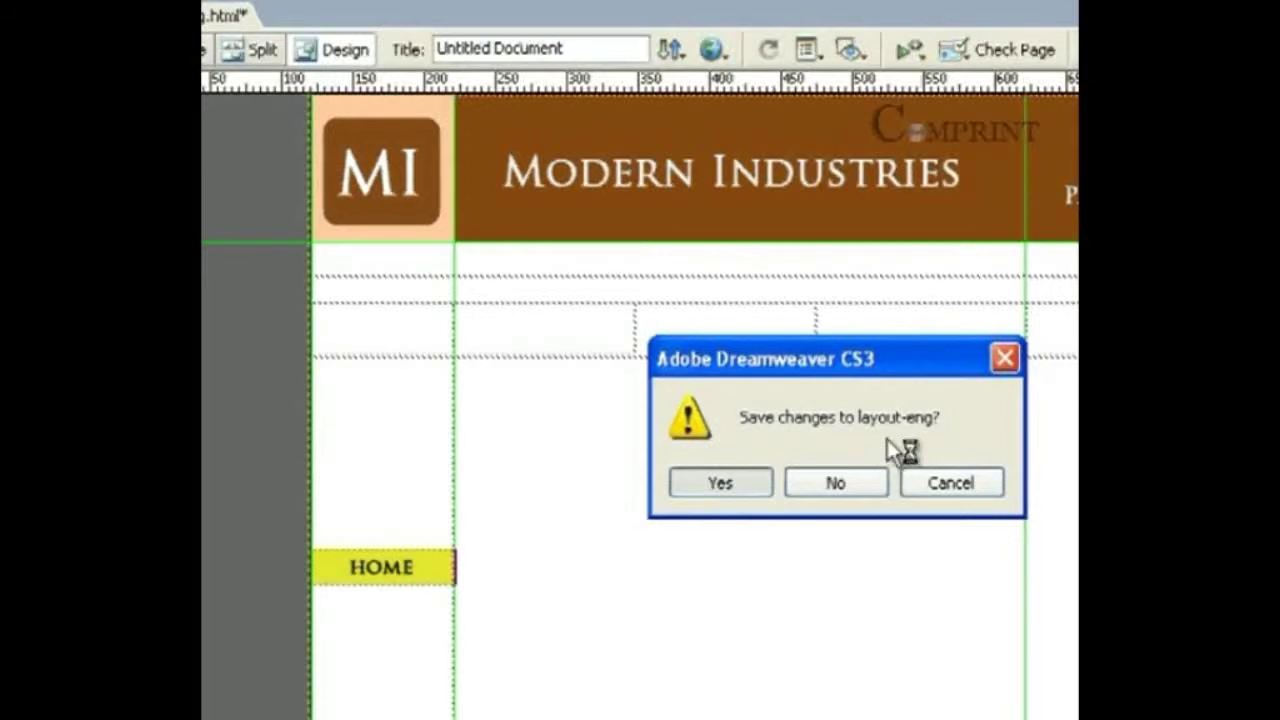